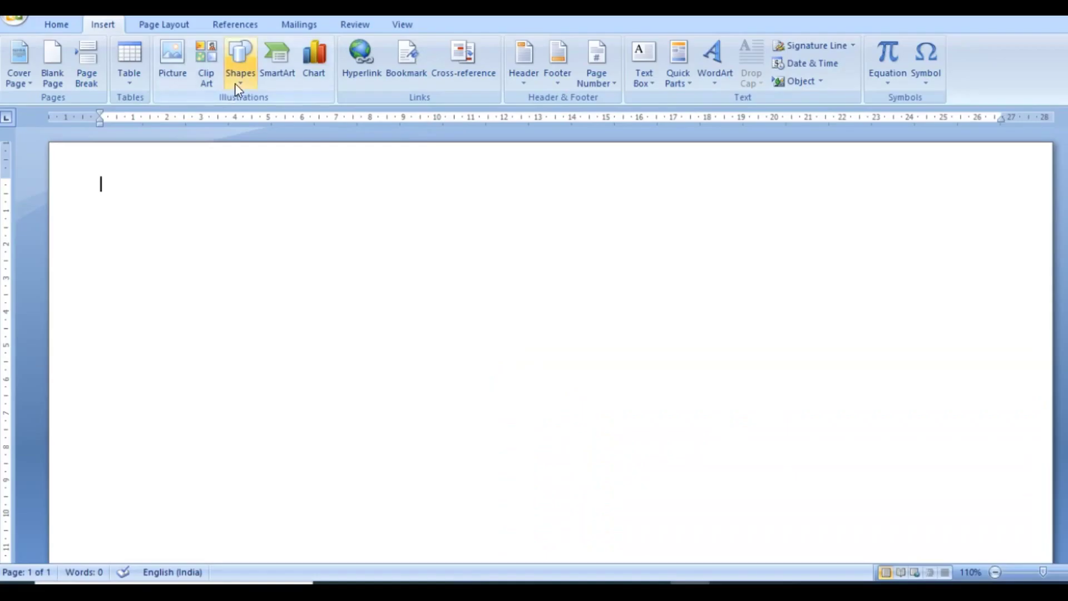
Draw a cube on the lower page and stretch it into a 6.11 × 20.08 cm box.
{"action": "left_click", "coordinate": [238, 83]}
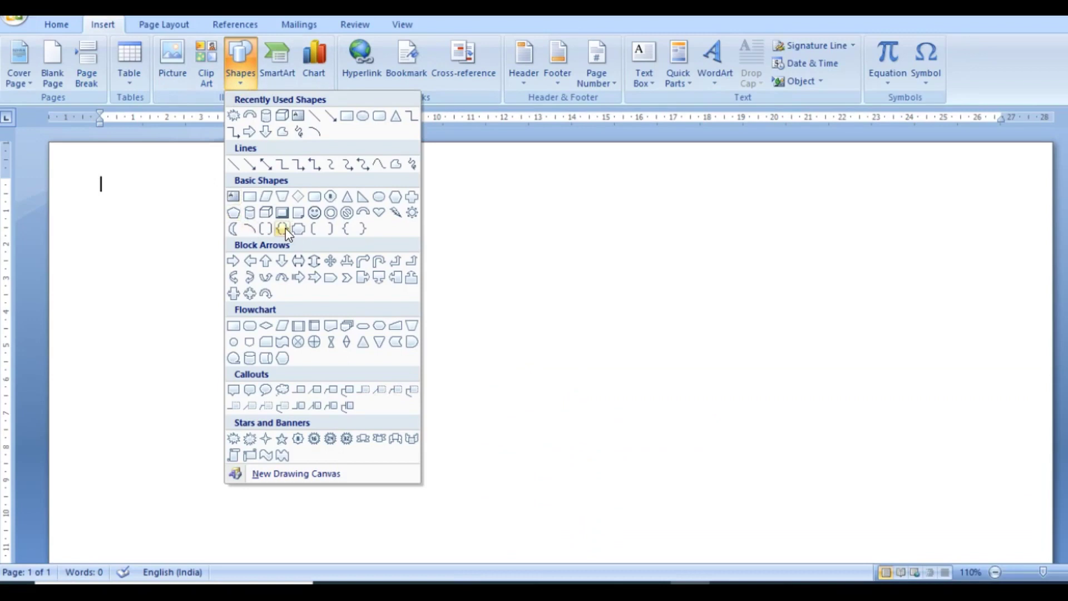
{"action": "left_click", "coordinate": [265, 214]}
{"action": "mouse_move", "coordinate": [256, 372]}
{"action": "left_mouse_down"}
{"action": "mouse_move", "coordinate": [721, 473]}
{"action": "mouse_move", "coordinate": [778, 514]}
{"action": "left_mouse_up"}
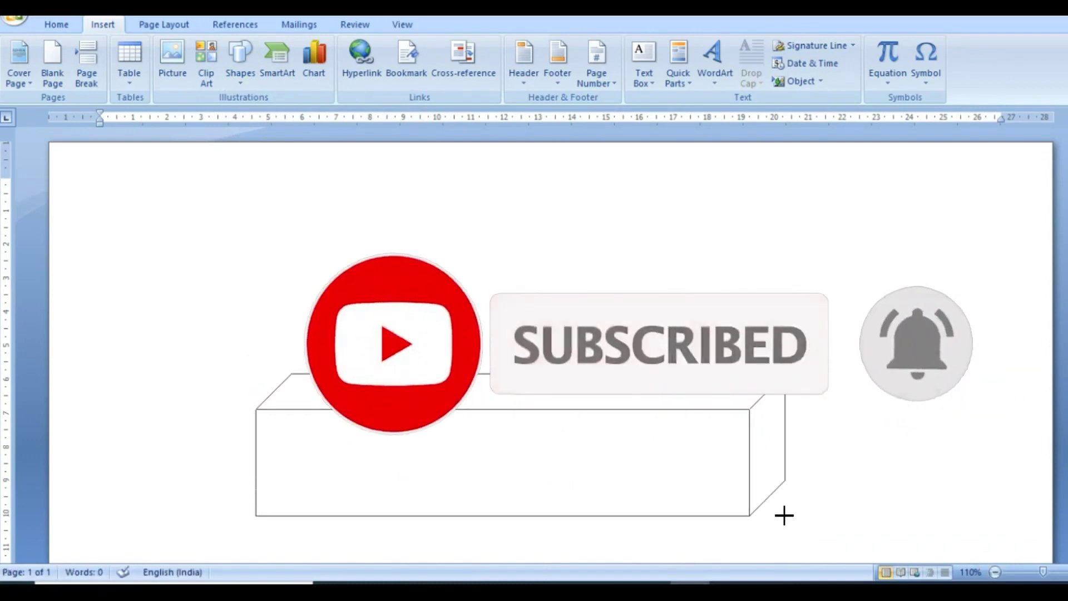
{"action": "left_click_drag", "start_coordinate": [778, 514], "coordinate": [785, 514]}
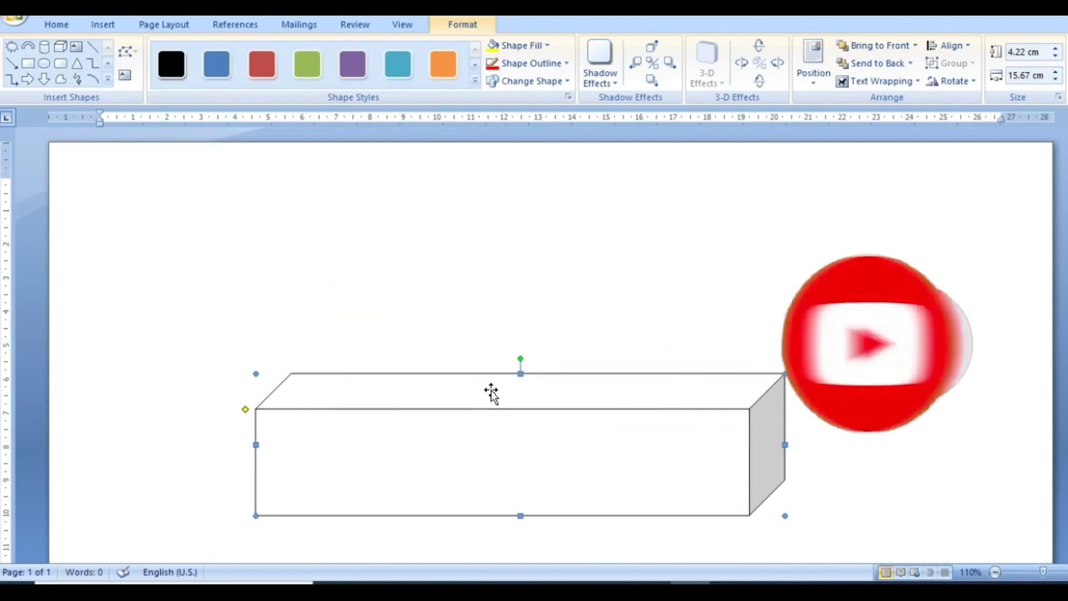
{"action": "left_click_drag", "start_coordinate": [256, 374], "coordinate": [216, 337]}
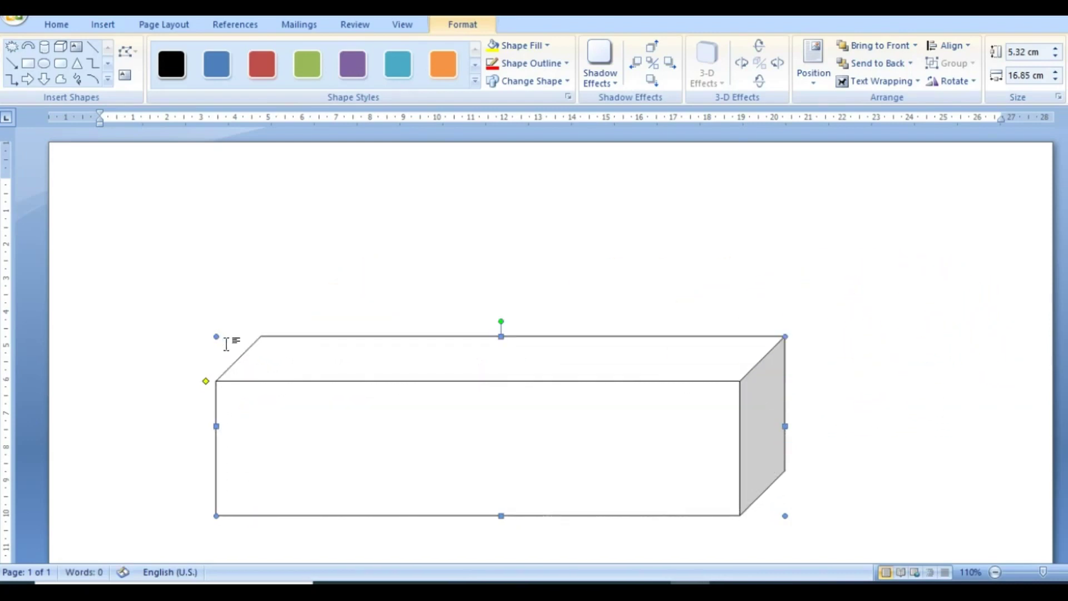
{"action": "left_click_drag", "start_coordinate": [786, 426], "coordinate": [826, 427]}
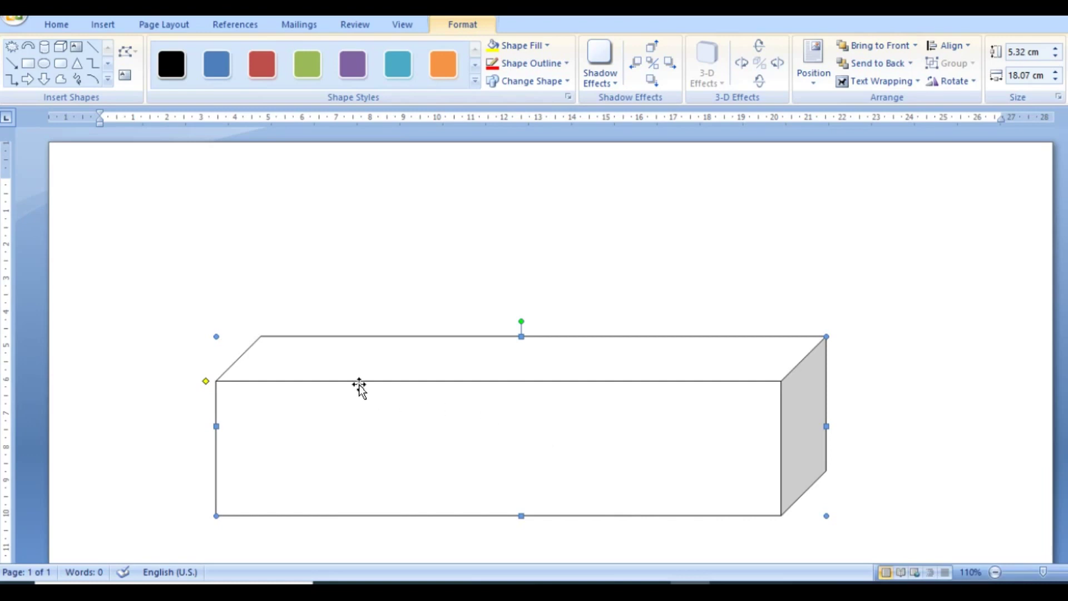
{"action": "left_click_drag", "start_coordinate": [217, 336], "coordinate": [148, 310]}
{"action": "left_click", "coordinate": [310, 445]}
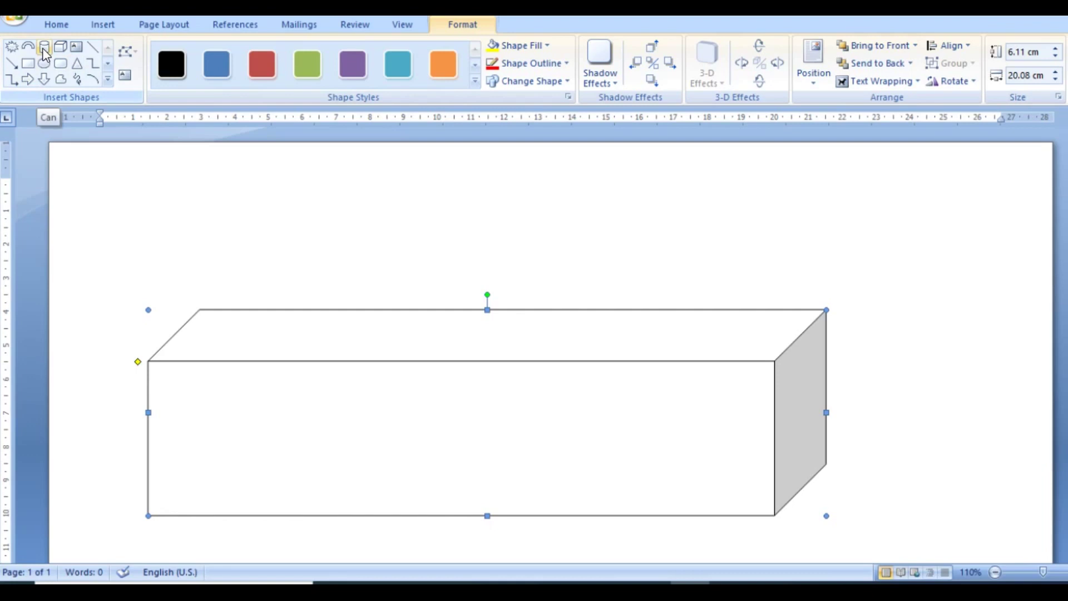
Draw a small cylinder (Can shape) on the box's top face.
{"action": "left_click", "coordinate": [105, 24]}
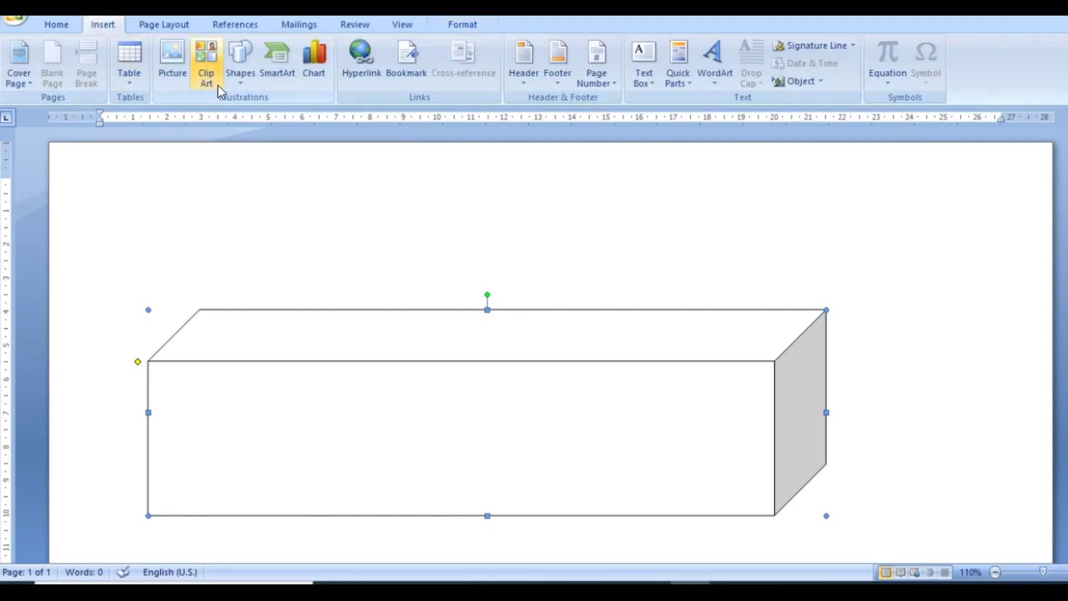
{"action": "left_click", "coordinate": [240, 69]}
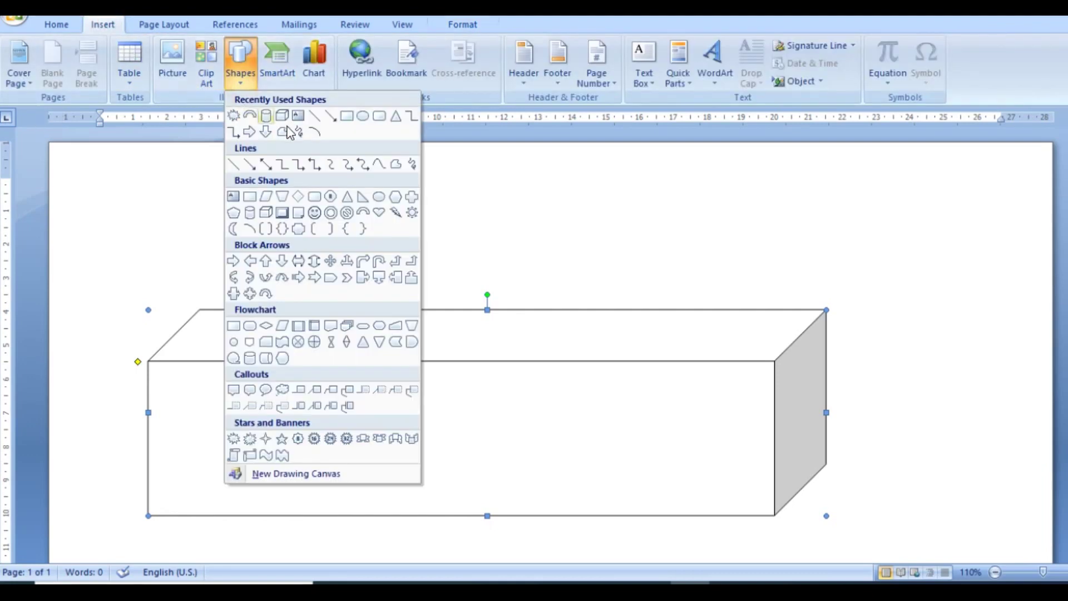
{"action": "left_click", "coordinate": [249, 117]}
{"action": "left_click", "coordinate": [240, 82]}
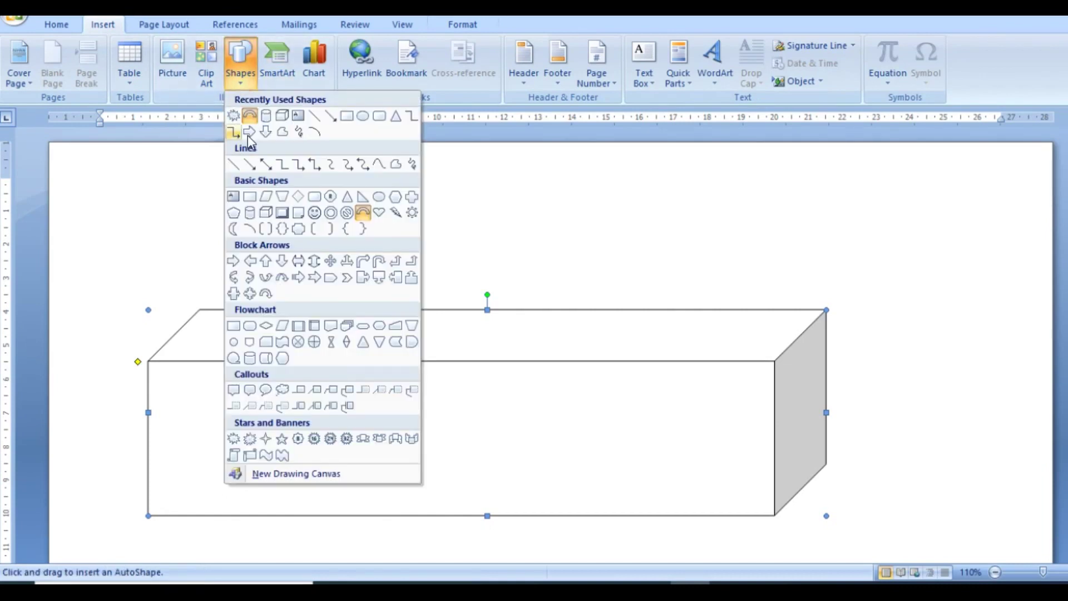
{"action": "left_click", "coordinate": [267, 118]}
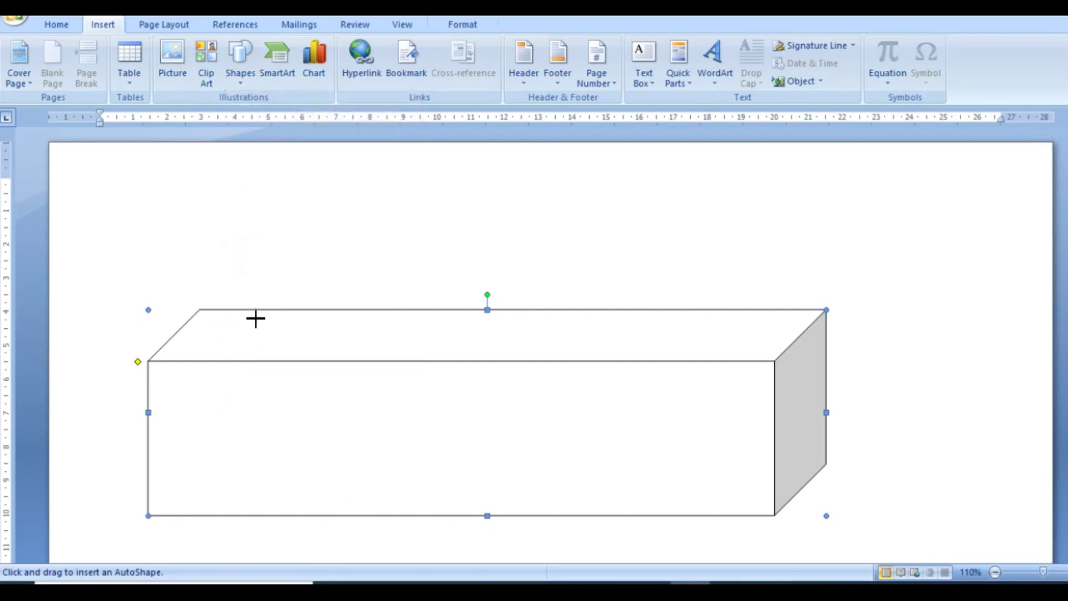
{"action": "left_click_drag", "start_coordinate": [253, 318], "coordinate": [288, 350]}
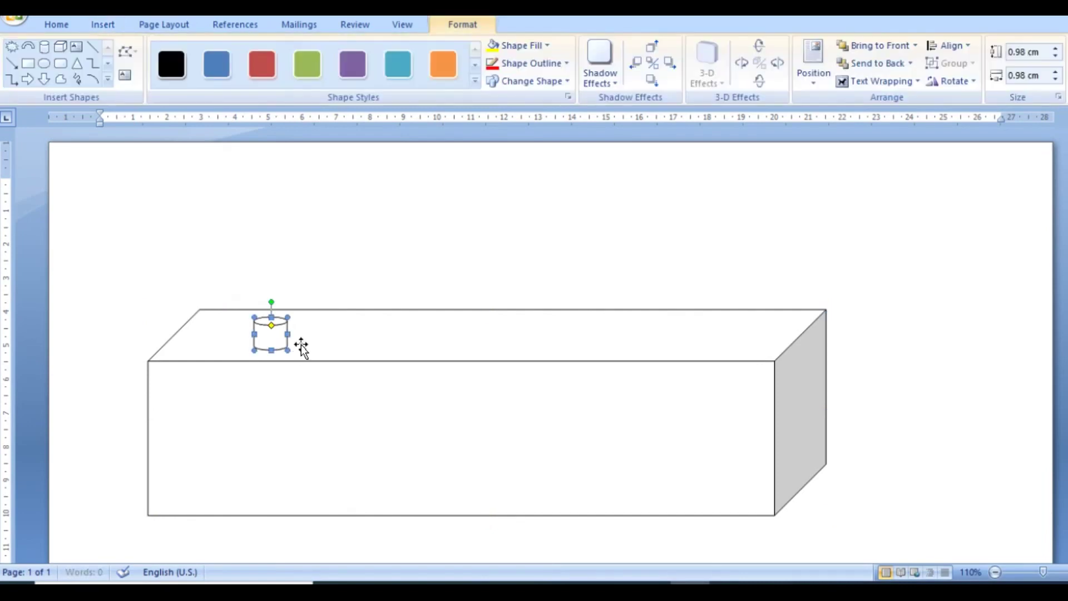
Draw a block arc and position it against the cylinder as the mug's handle.
{"action": "left_click", "coordinate": [29, 46]}
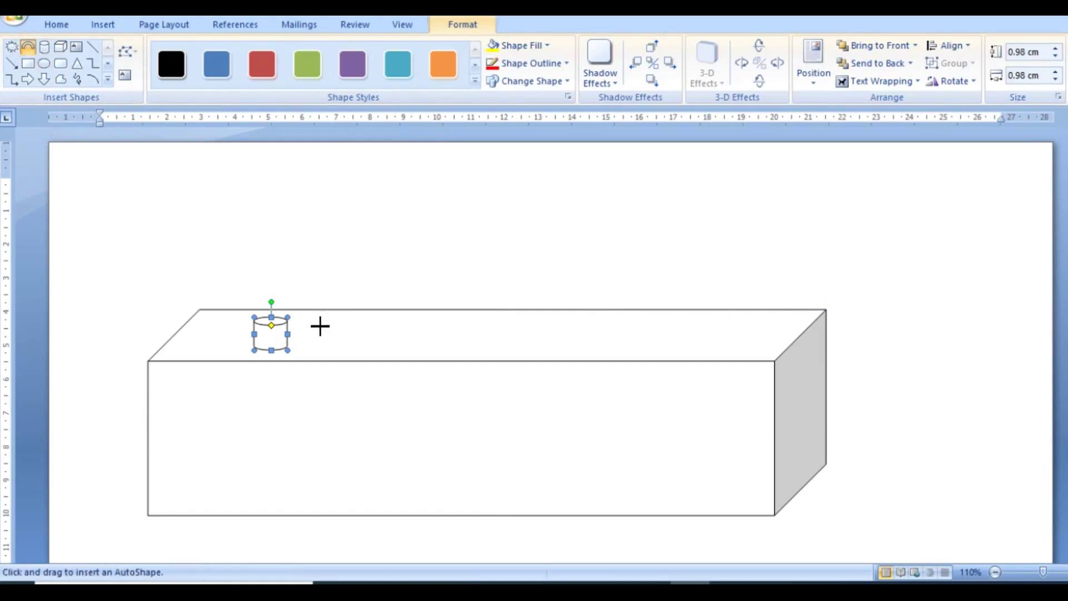
{"action": "mouse_move", "coordinate": [332, 265]}
{"action": "left_mouse_down"}
{"action": "mouse_move", "coordinate": [358, 250]}
{"action": "mouse_move", "coordinate": [382, 265]}
{"action": "left_mouse_up"}
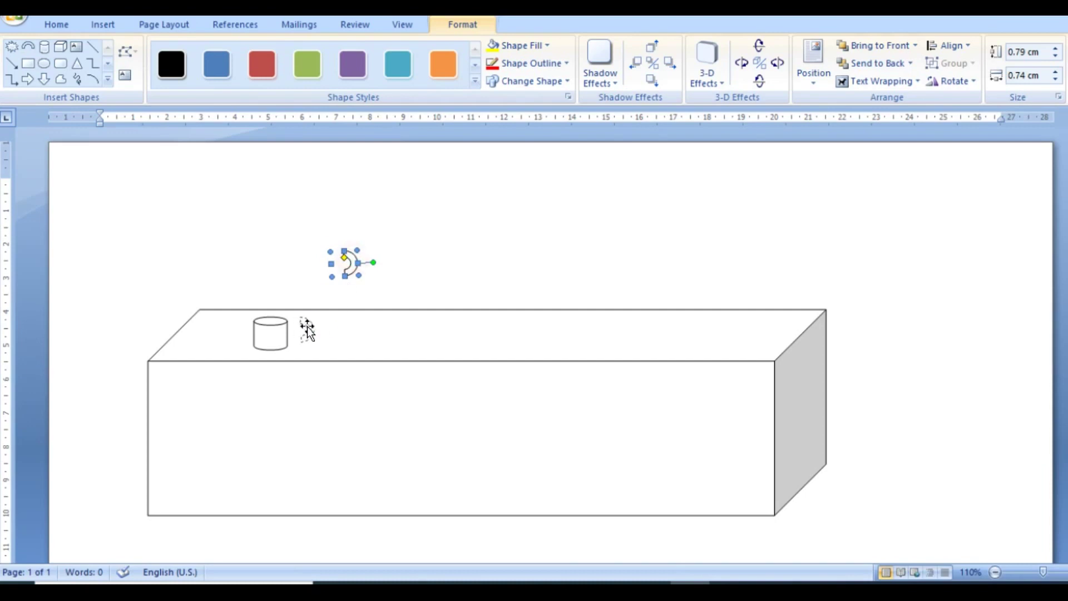
{"action": "left_click_drag", "start_coordinate": [311, 332], "coordinate": [306, 328]}
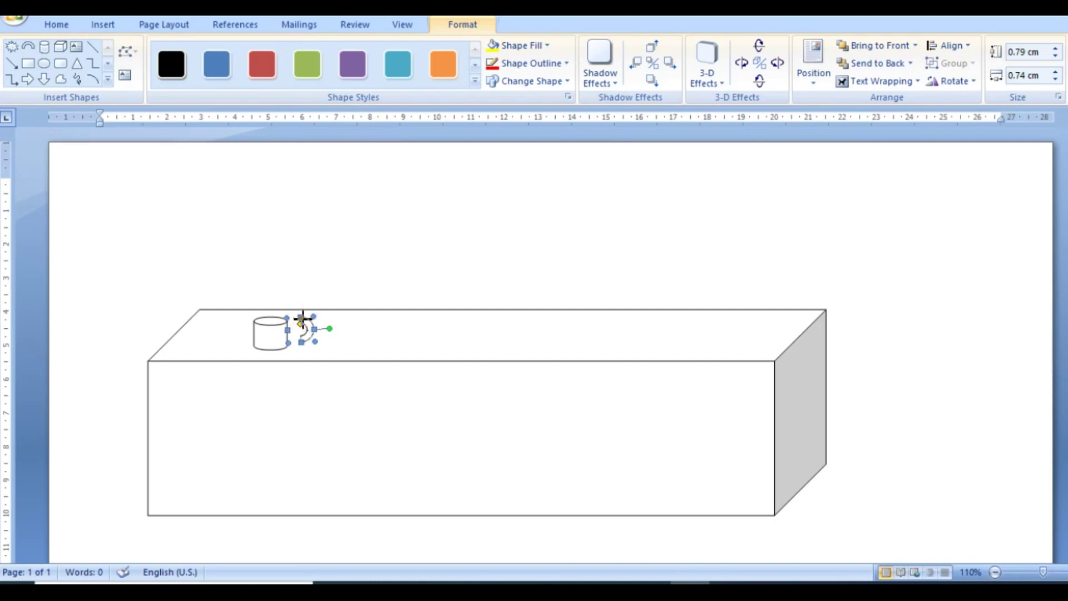
{"action": "left_click_drag", "start_coordinate": [309, 332], "coordinate": [302, 330]}
{"action": "key", "text": "Left"}
{"action": "key", "text": "Left"}
{"action": "left_click", "coordinate": [354, 273]}
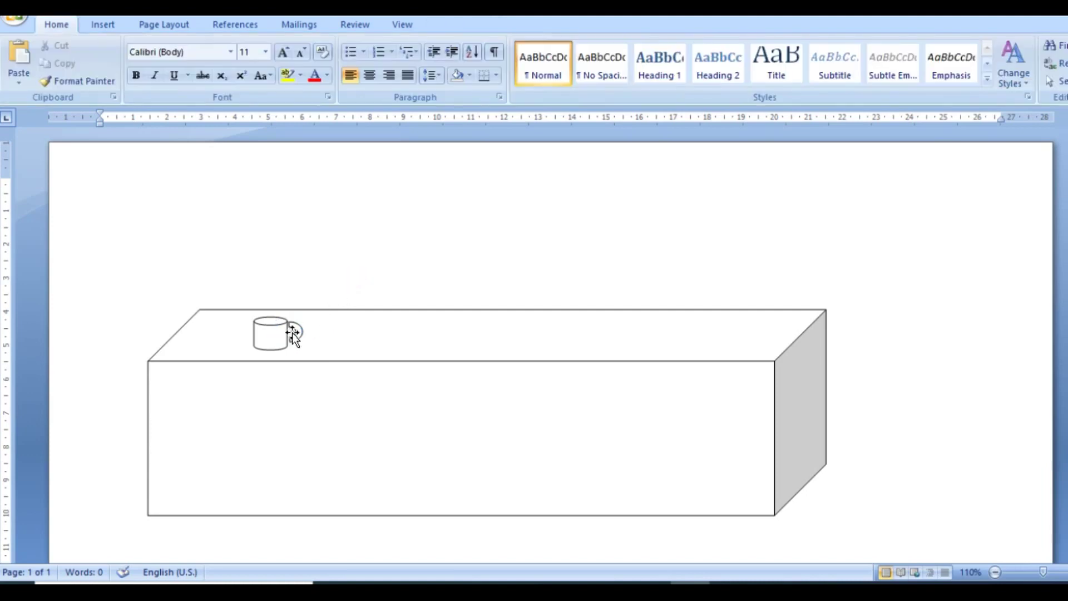
{"action": "left_click", "coordinate": [293, 332]}
{"action": "left_click", "coordinate": [317, 330]}
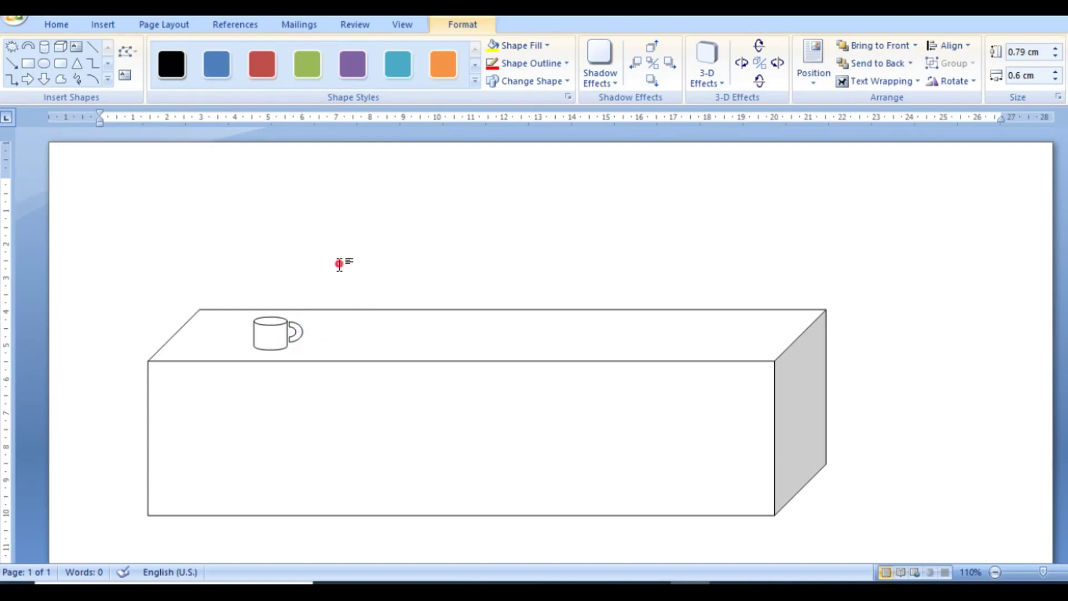
{"action": "left_click", "coordinate": [341, 263]}
{"action": "left_click", "coordinate": [301, 334]}
{"action": "left_click", "coordinate": [370, 258]}
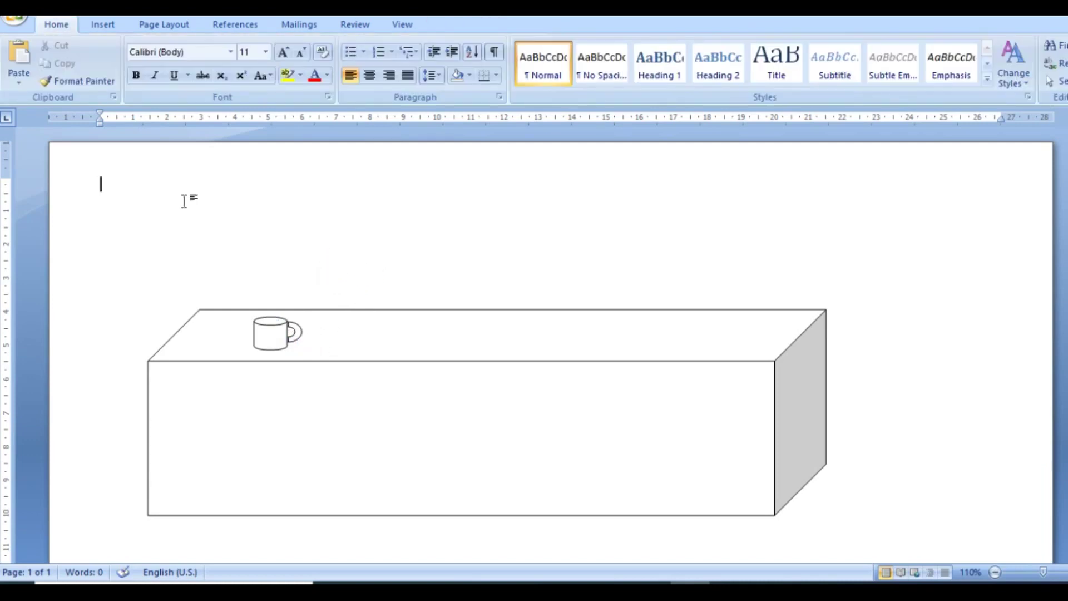
{"action": "left_click", "coordinate": [103, 24]}
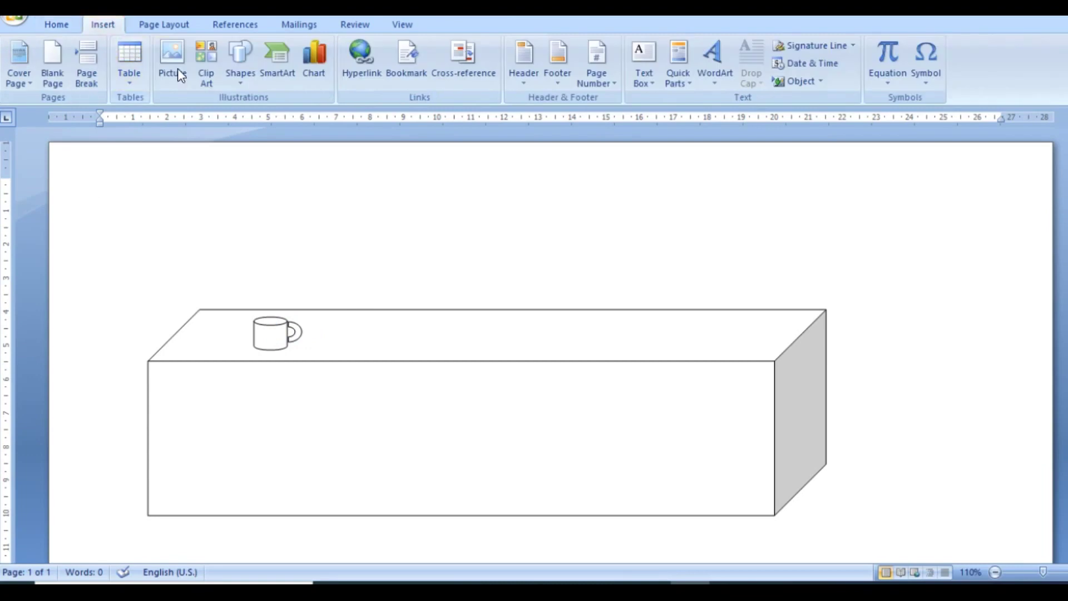
Draw a small trial oval on the mug's top, undo it, and bring up Shapes again.
{"action": "left_click", "coordinate": [241, 73]}
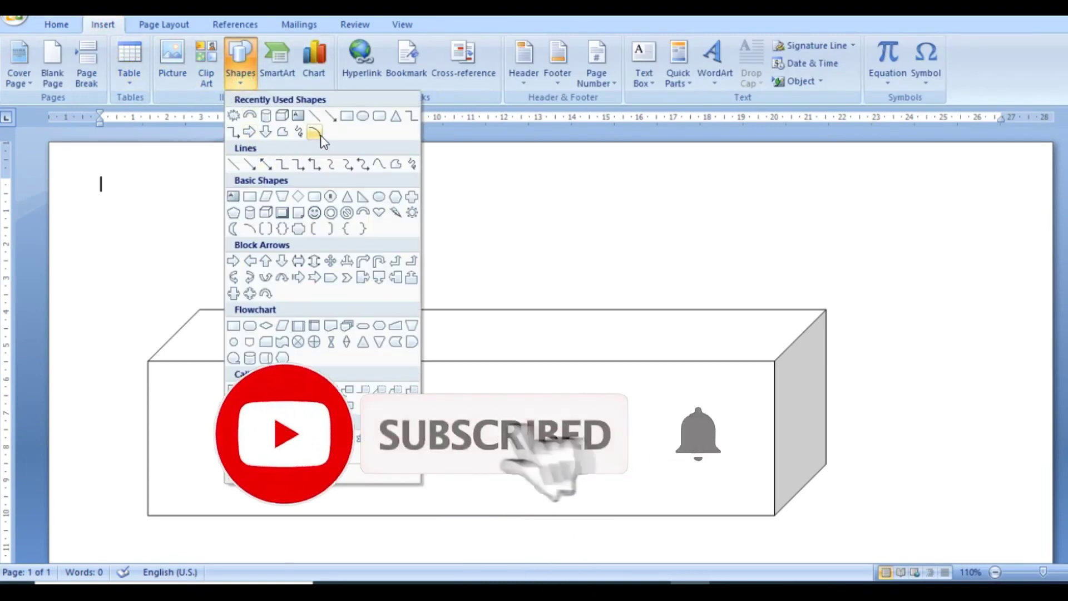
{"action": "left_click", "coordinate": [363, 116]}
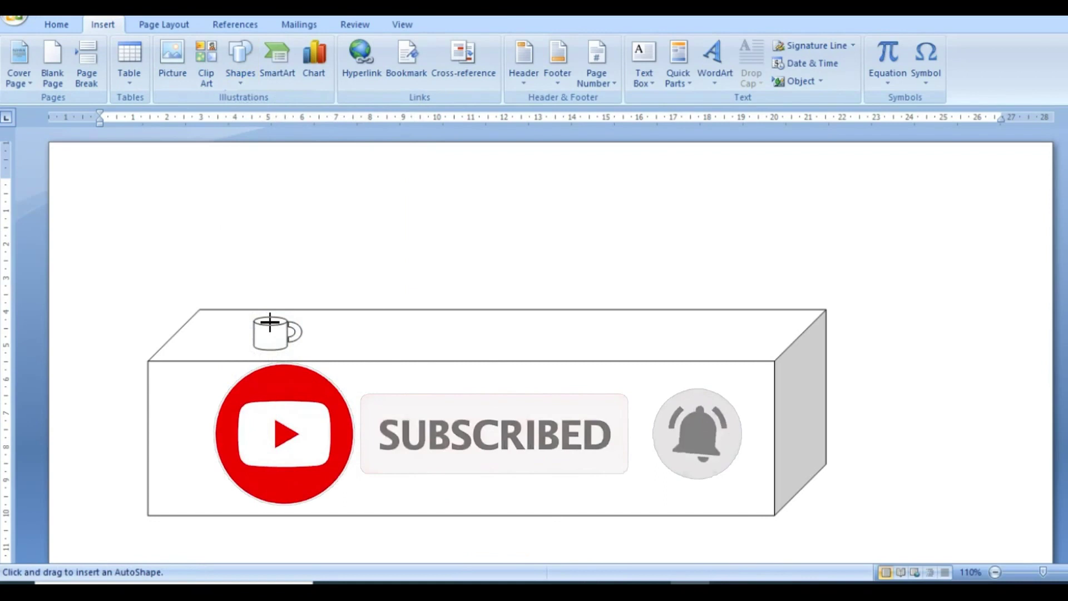
{"action": "key", "text": "Escape"}
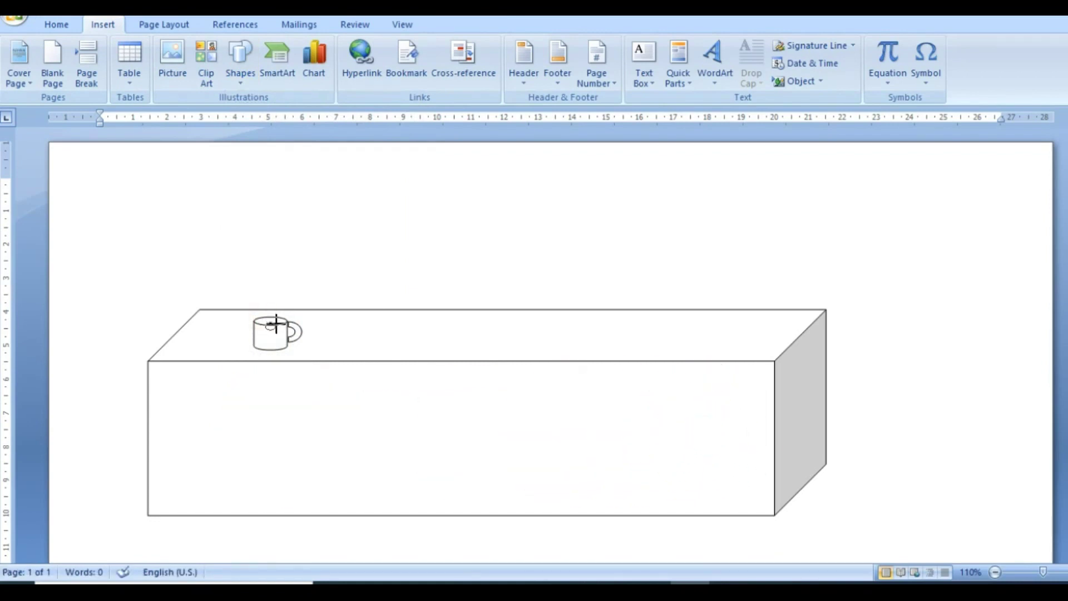
{"action": "left_click_drag", "start_coordinate": [265, 311], "coordinate": [275, 321]}
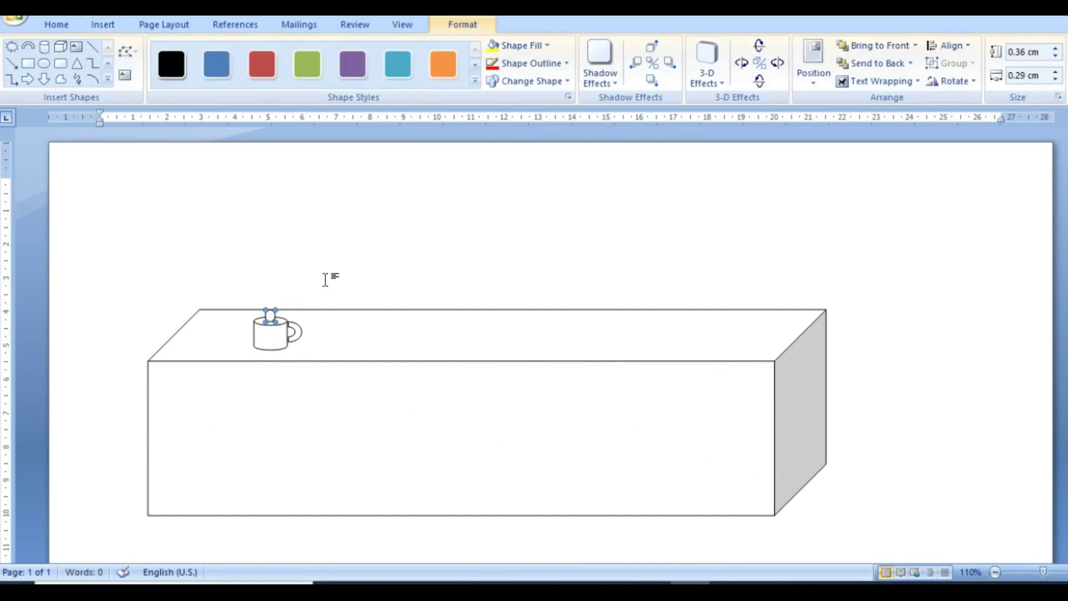
{"action": "left_click", "coordinate": [326, 279]}
{"action": "key", "text": "ctrl+z"}
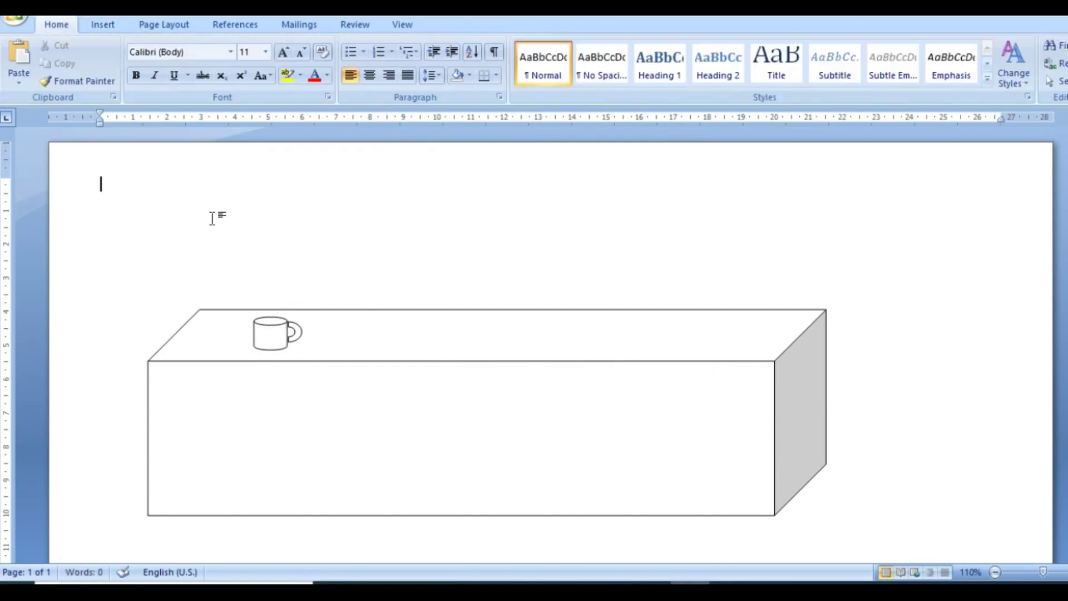
{"action": "left_click", "coordinate": [106, 27]}
{"action": "left_click", "coordinate": [239, 83]}
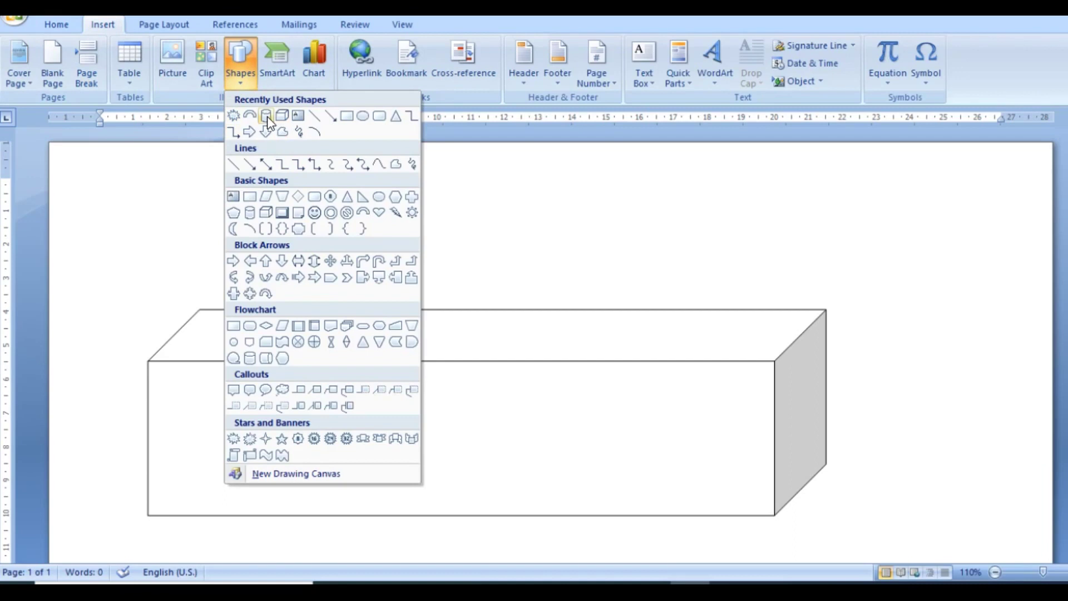
Draw an oval plate about 1.1 × 2.42 cm on the box top and duplicate it to the right side.
{"action": "left_click", "coordinate": [363, 116]}
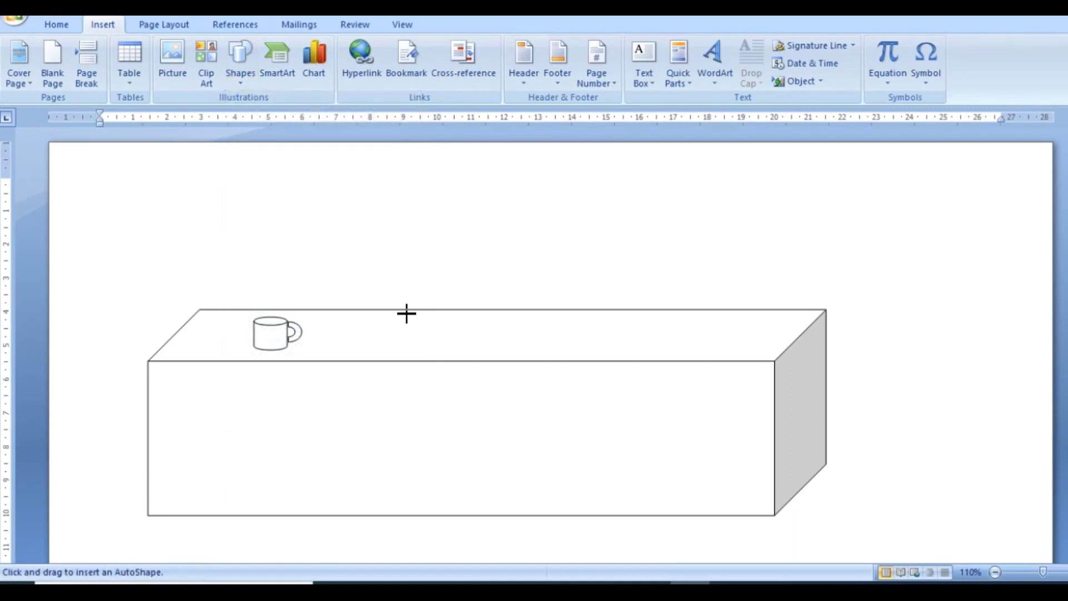
{"action": "left_click_drag", "start_coordinate": [352, 317], "coordinate": [434, 355]}
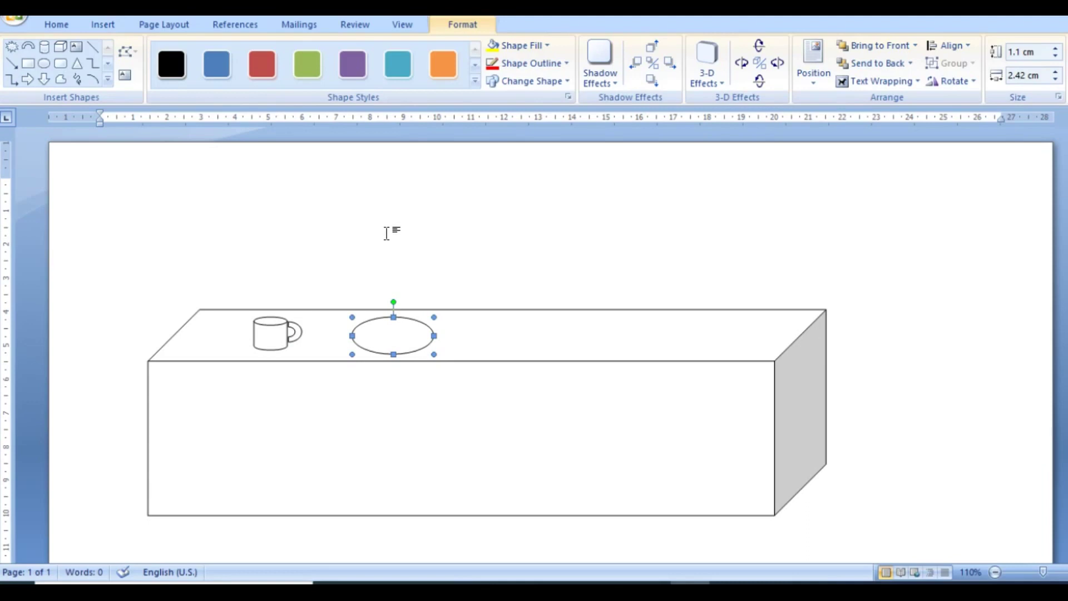
{"action": "key", "text": "ctrl+d"}
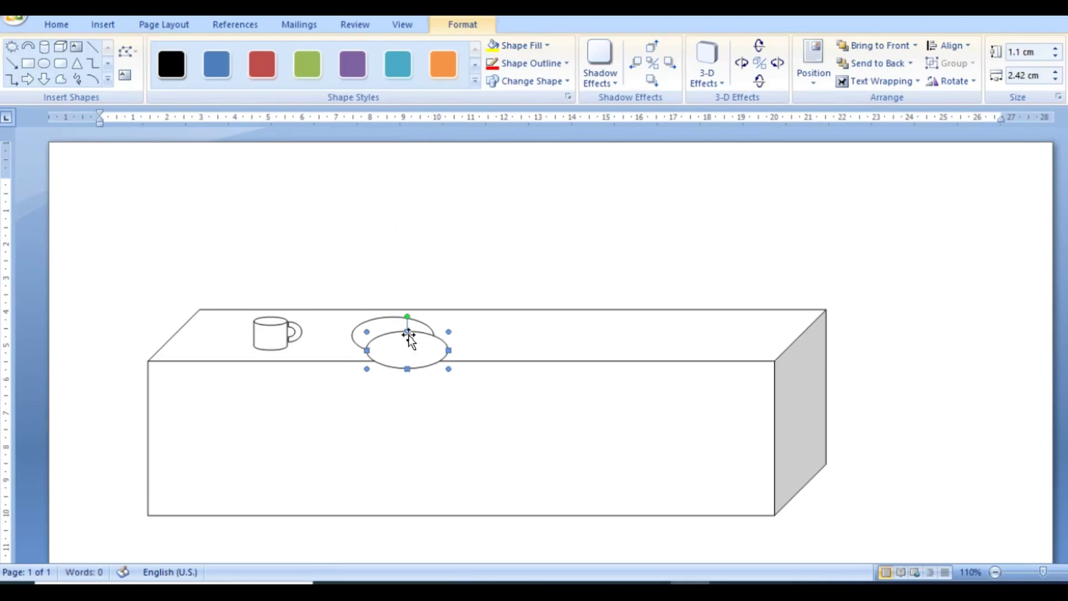
{"action": "left_click_drag", "start_coordinate": [409, 337], "coordinate": [626, 327]}
Duplicate the mug with its handle and place the copy between the two plates.
{"action": "left_click", "coordinate": [294, 342]}
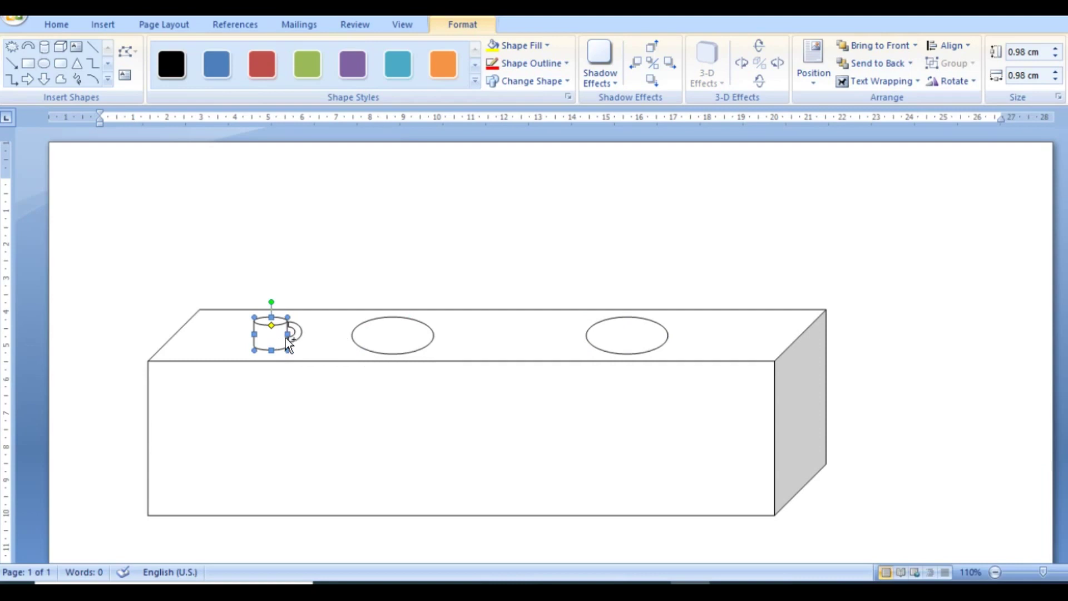
{"action": "left_click", "coordinate": [300, 333], "text": "shift"}
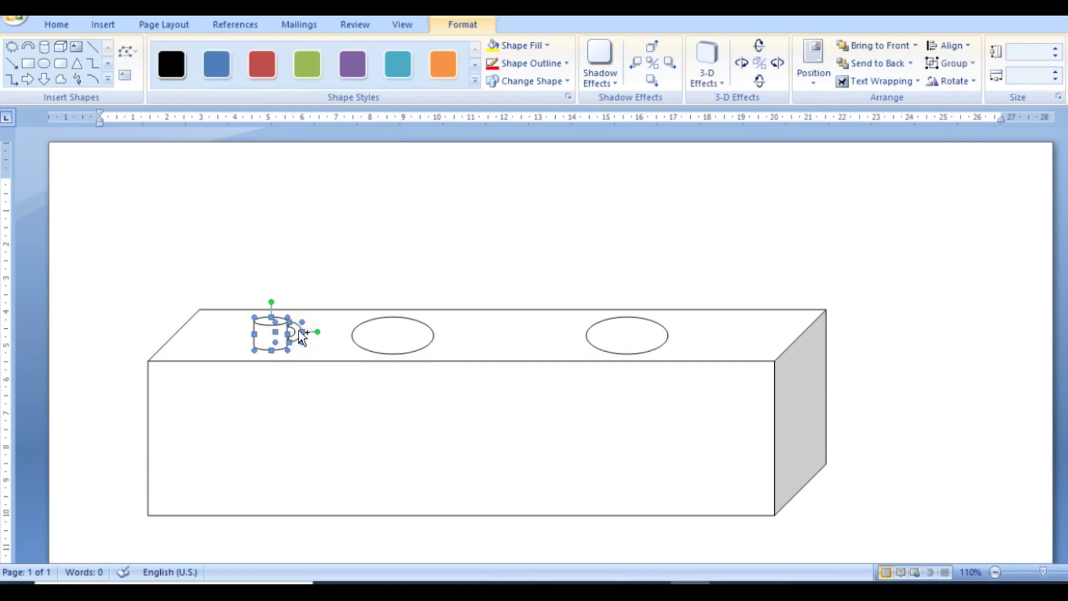
{"action": "key", "text": "ctrl+d"}
{"action": "left_click_drag", "start_coordinate": [286, 348], "coordinate": [523, 338]}
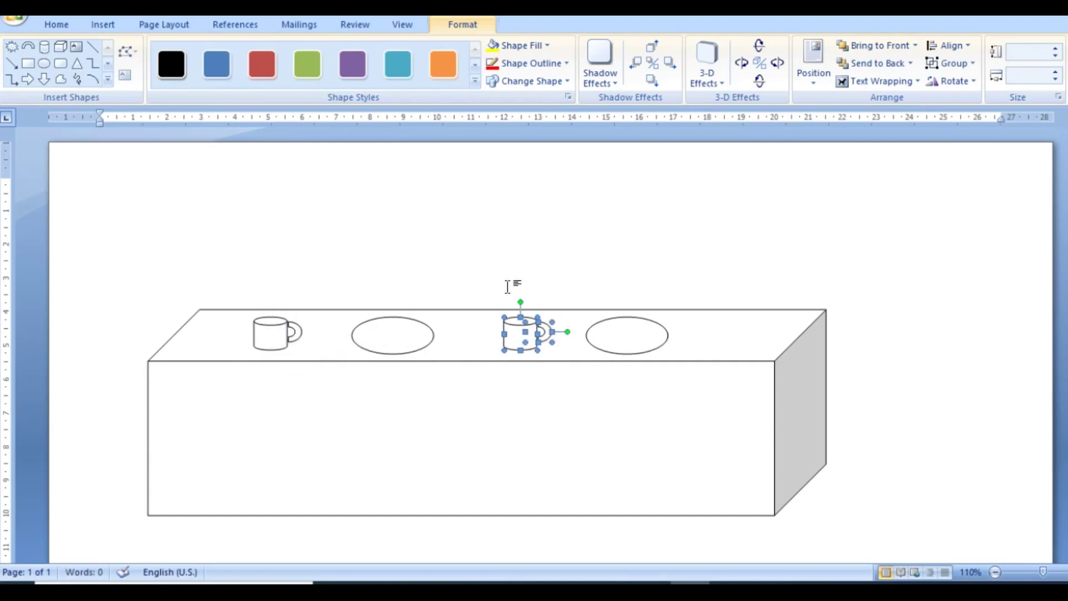
Move the copy's handle to its left side facing left, and shift the right plate further right.
{"action": "left_click", "coordinate": [521, 259]}
{"action": "left_click", "coordinate": [546, 336]}
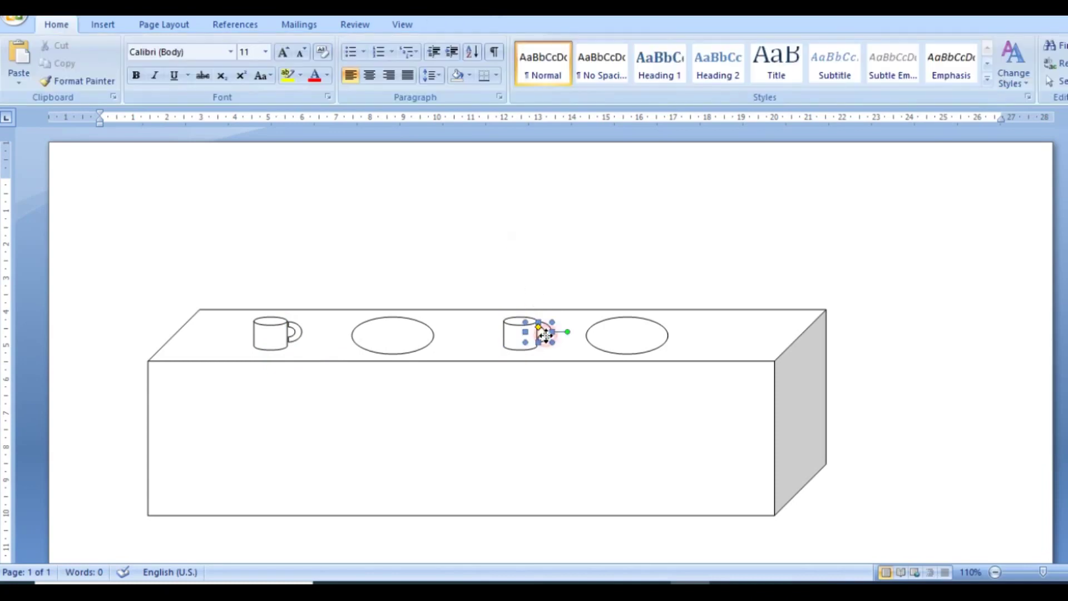
{"action": "left_click_drag", "start_coordinate": [537, 337], "coordinate": [502, 339]}
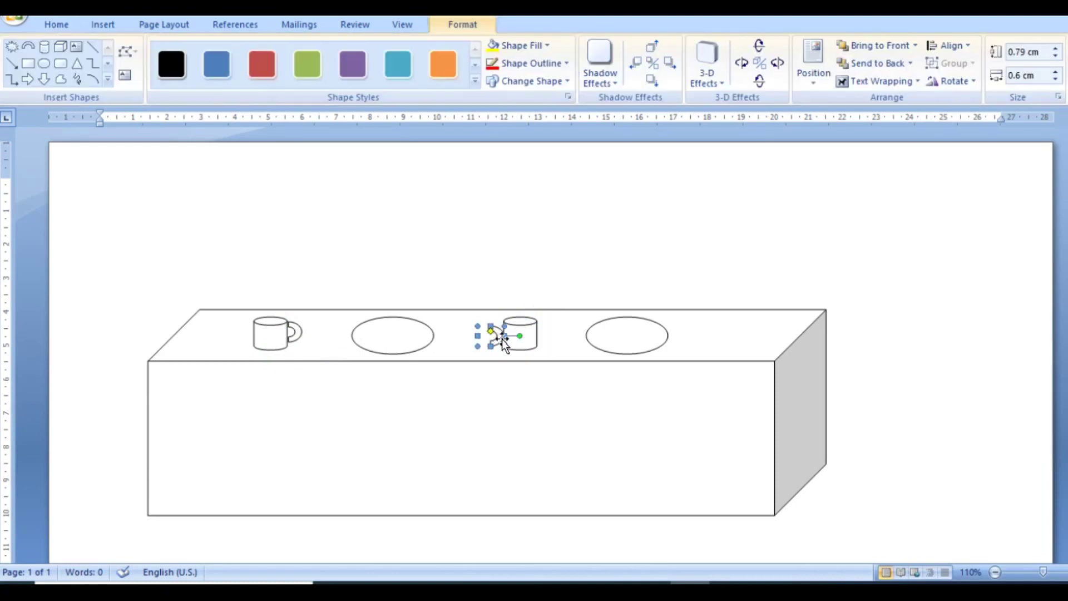
{"action": "mouse_move", "coordinate": [521, 337]}
{"action": "left_mouse_down"}
{"action": "mouse_move", "coordinate": [463, 339]}
{"action": "mouse_move", "coordinate": [489, 334]}
{"action": "left_mouse_up"}
{"action": "left_click", "coordinate": [468, 284]}
{"action": "left_click", "coordinate": [483, 335]}
{"action": "left_click_drag", "start_coordinate": [476, 336], "coordinate": [474, 335]}
{"action": "left_click", "coordinate": [518, 263]}
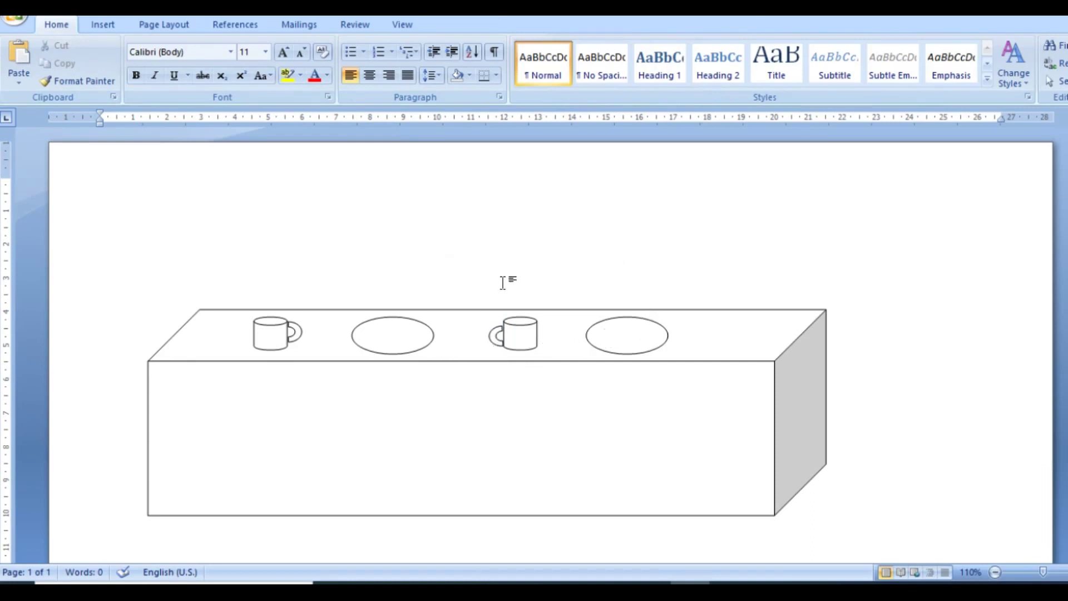
{"action": "left_click_drag", "start_coordinate": [625, 339], "coordinate": [653, 341]}
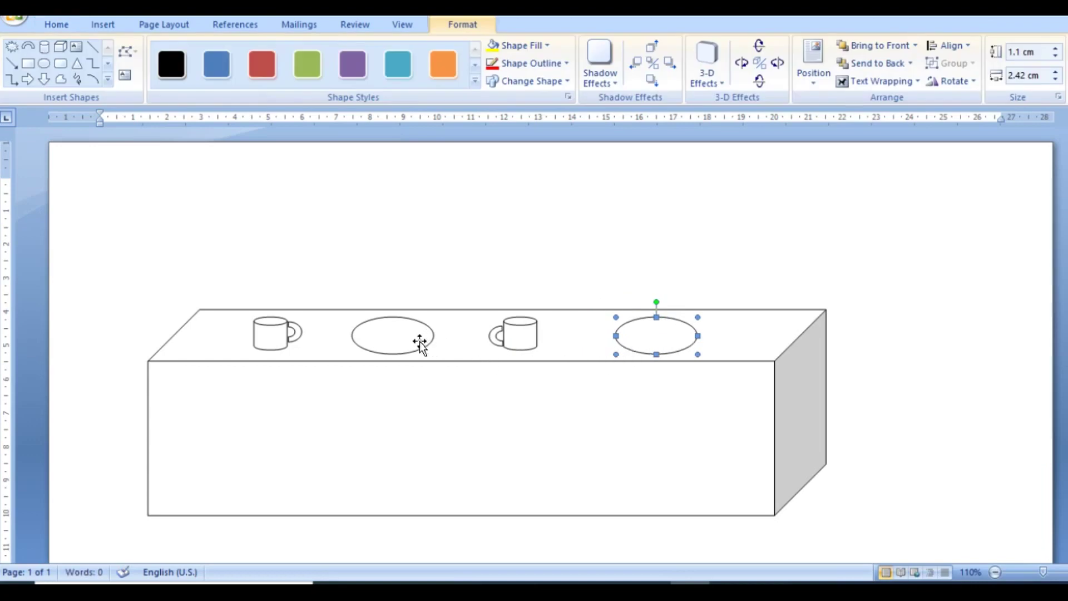
Fill the counter box with the orange shape style and give it a thick Light Blue outline.
{"action": "left_click", "coordinate": [384, 341]}
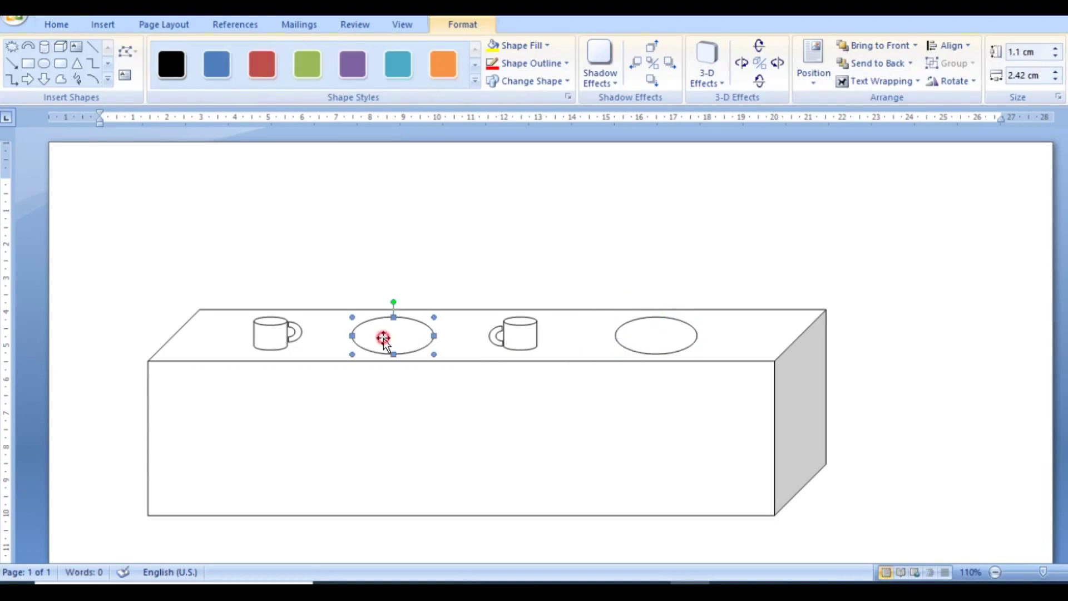
{"action": "left_click", "coordinate": [390, 430]}
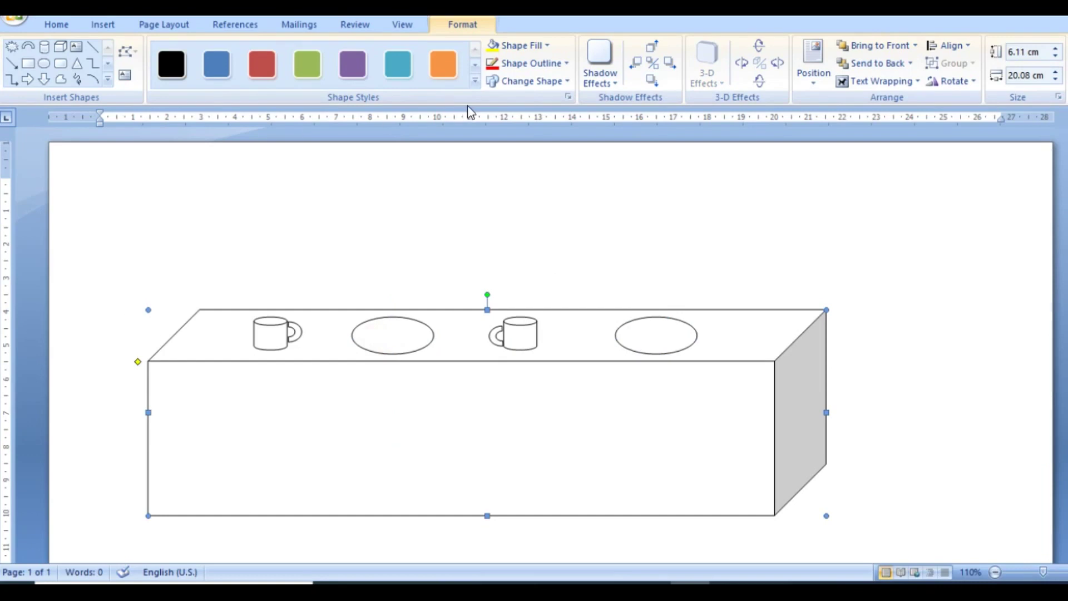
{"action": "left_click", "coordinate": [444, 72]}
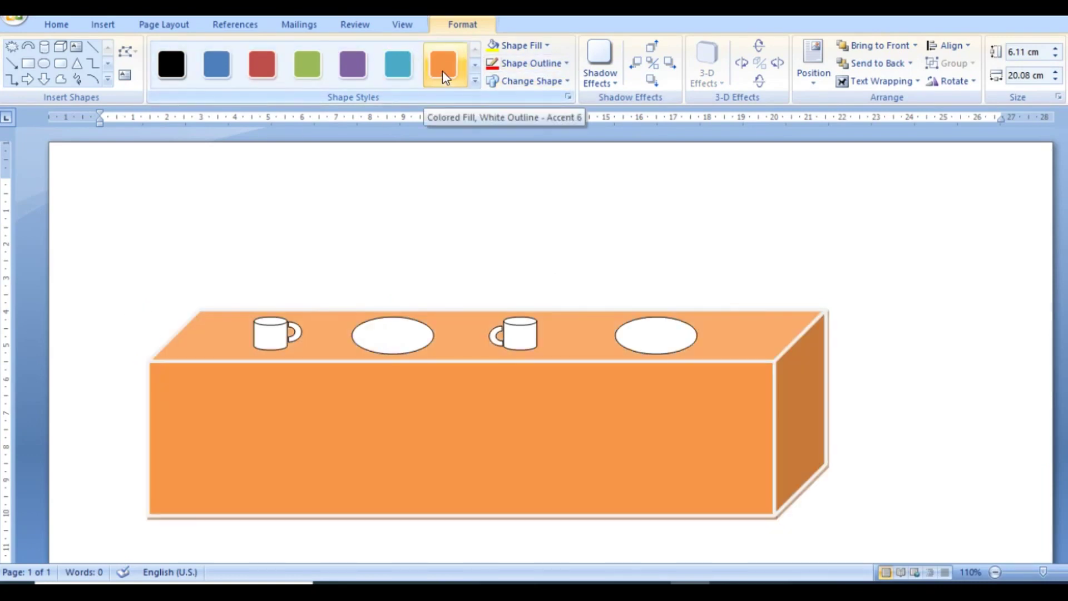
{"action": "left_click", "coordinate": [566, 64]}
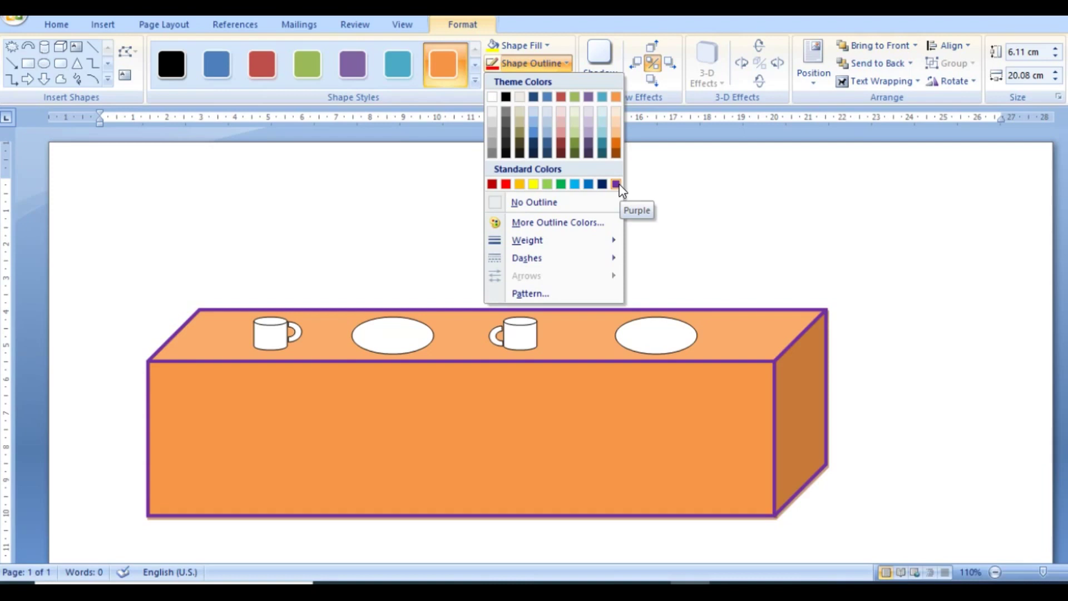
{"action": "left_click", "coordinate": [574, 184]}
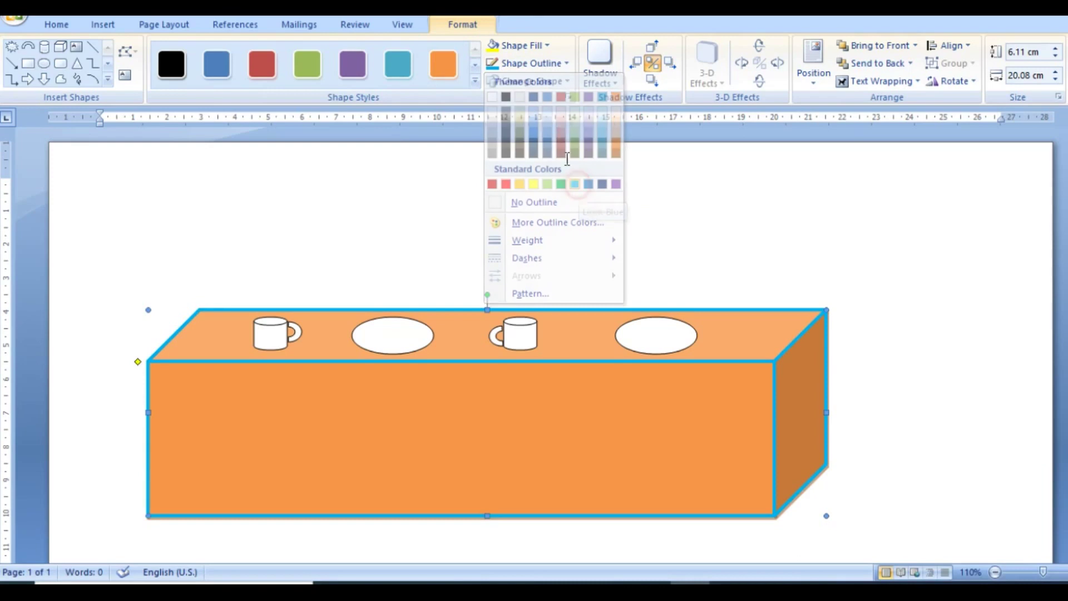
{"action": "left_click", "coordinate": [562, 64]}
{"action": "mouse_move", "coordinate": [526, 241]}
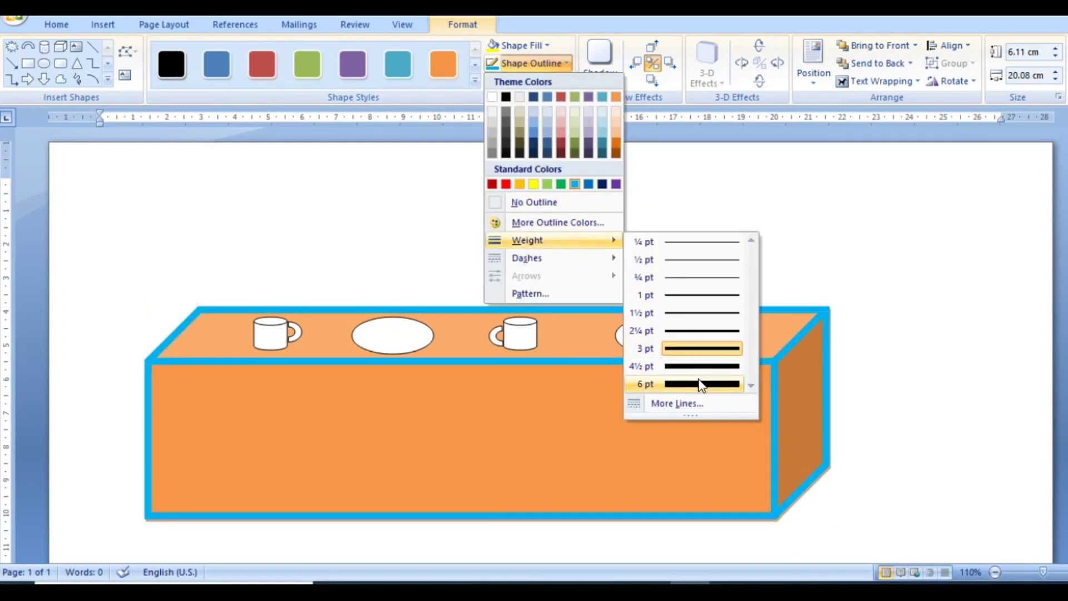
{"action": "left_click", "coordinate": [700, 384]}
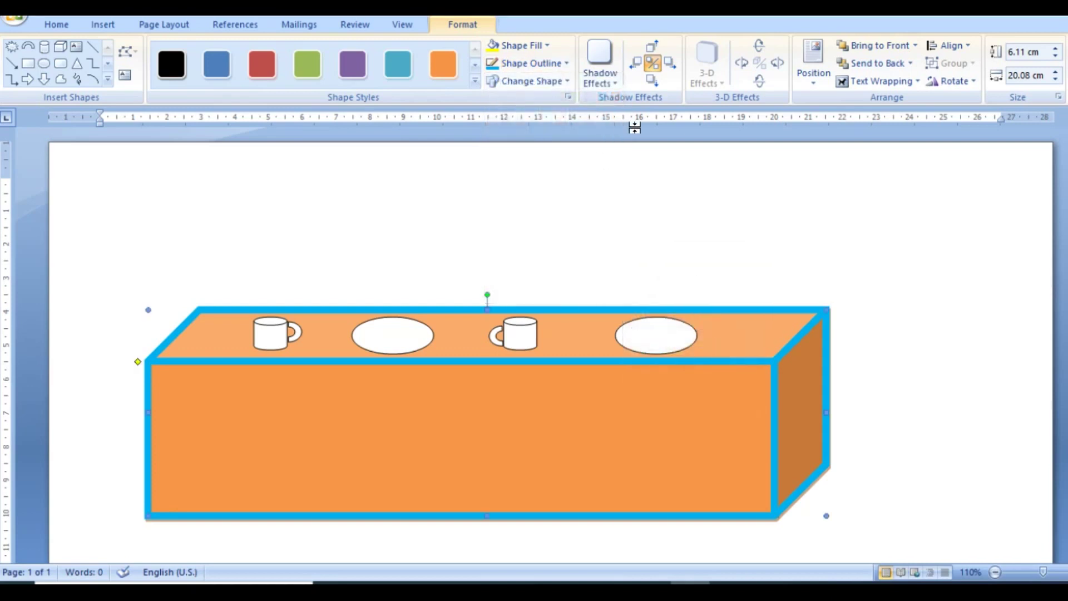
Apply the purple Colored Fill style to both the left and right mugs.
{"action": "left_click", "coordinate": [274, 335]}
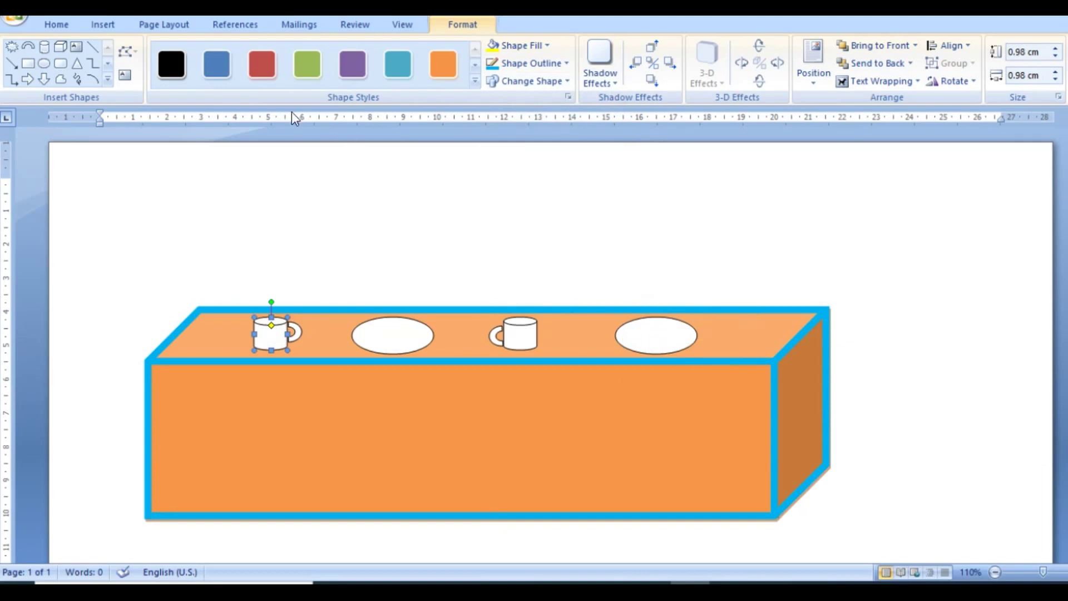
{"action": "left_click", "coordinate": [352, 67]}
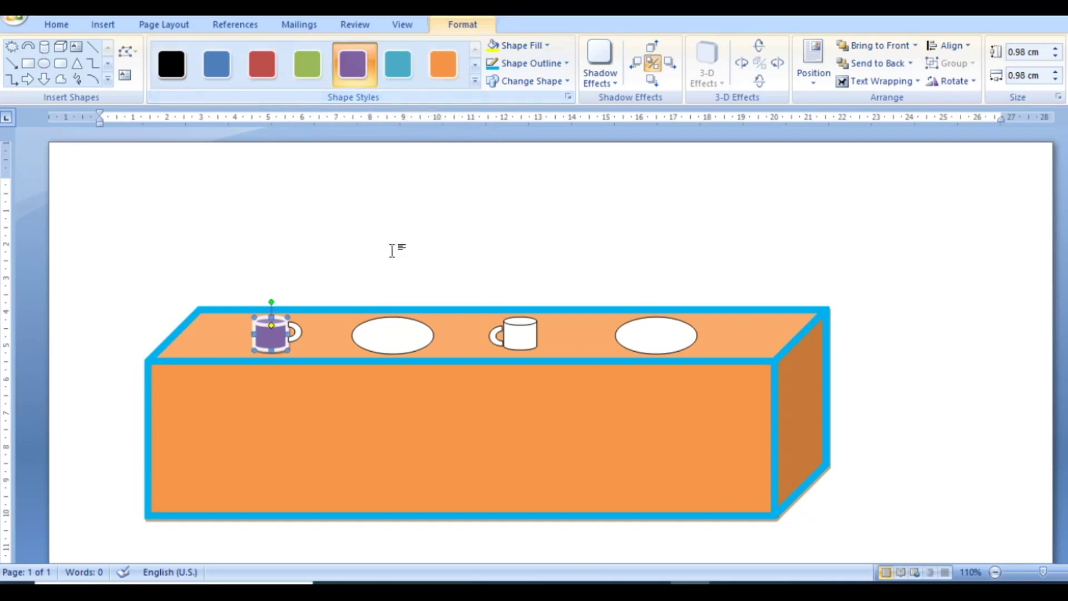
{"action": "left_click", "coordinate": [523, 345]}
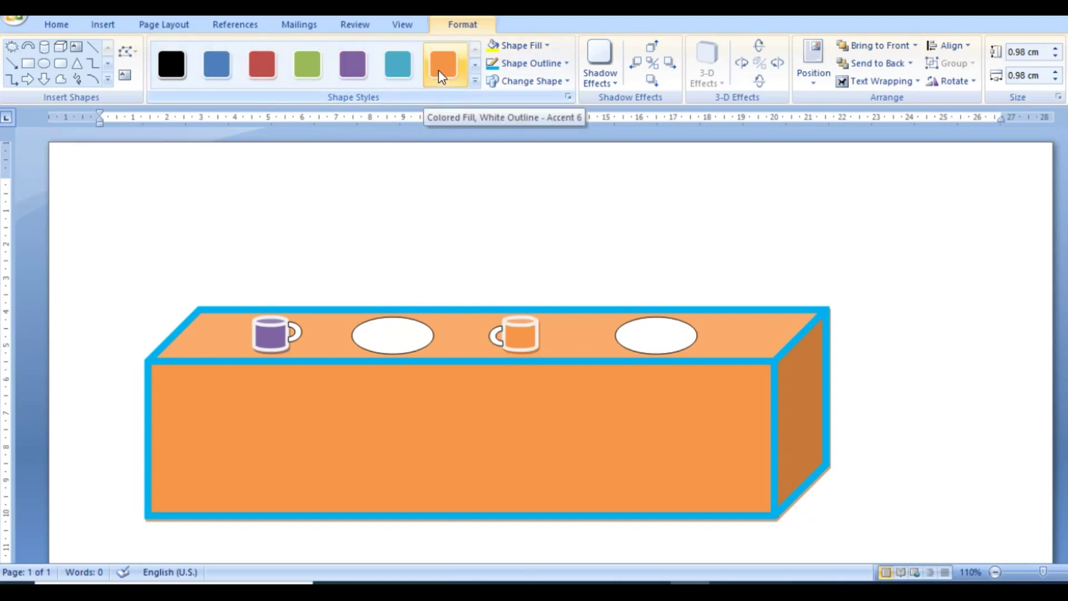
{"action": "left_click", "coordinate": [398, 69]}
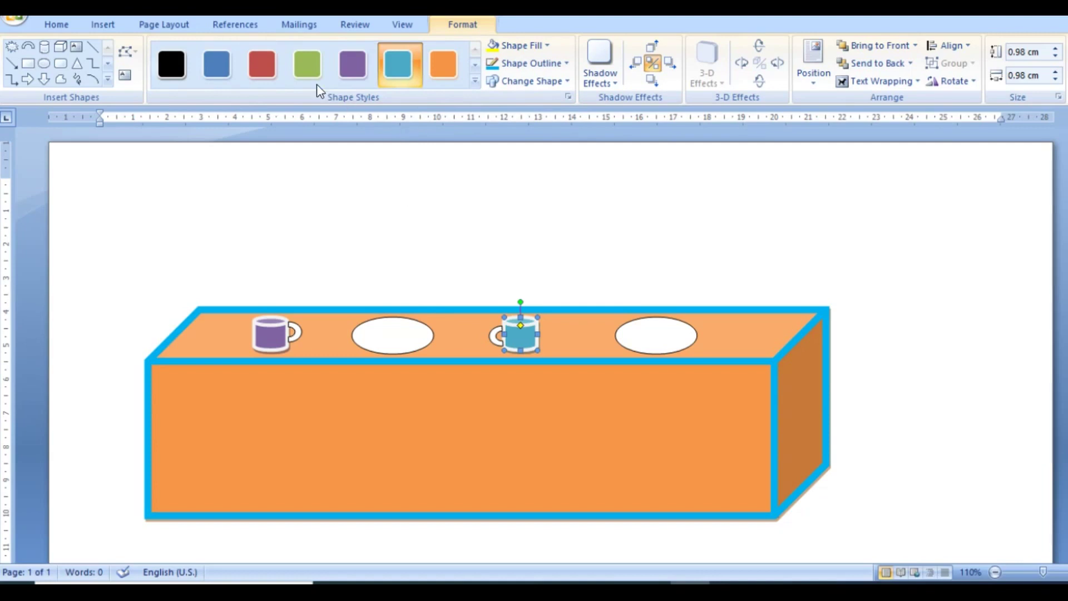
{"action": "left_click", "coordinate": [352, 65]}
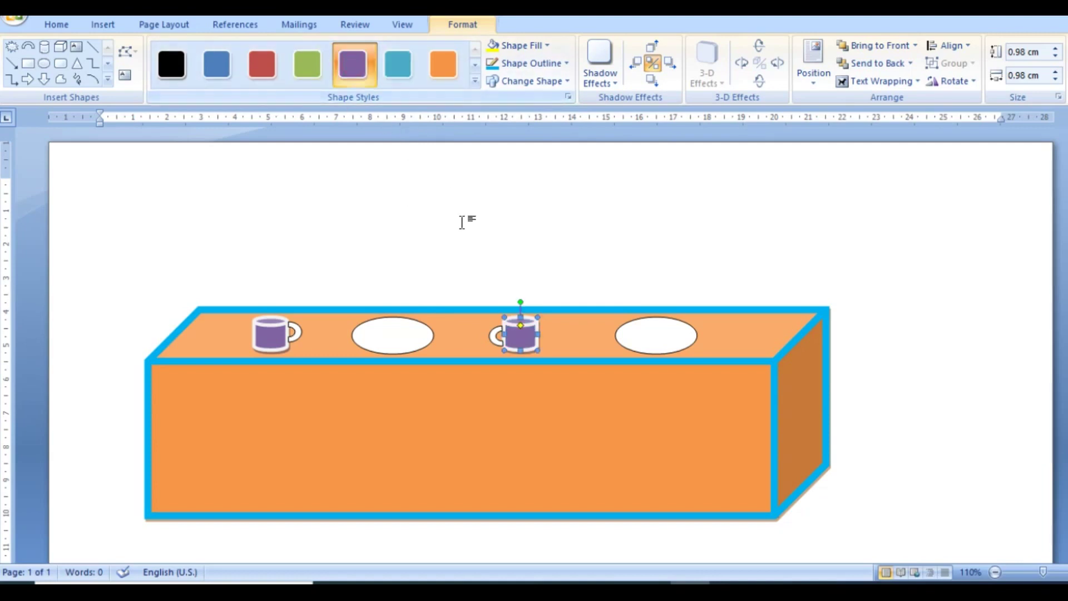
{"action": "left_click", "coordinate": [398, 339]}
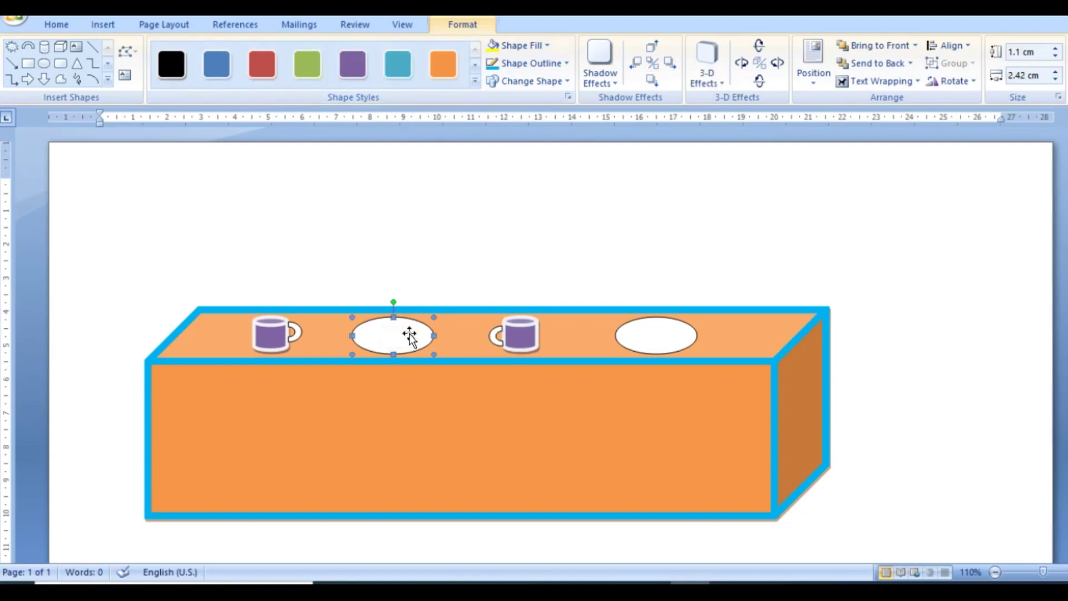
Give the left and right plates a red outline at 1½ pt weight.
{"action": "left_click", "coordinate": [567, 63]}
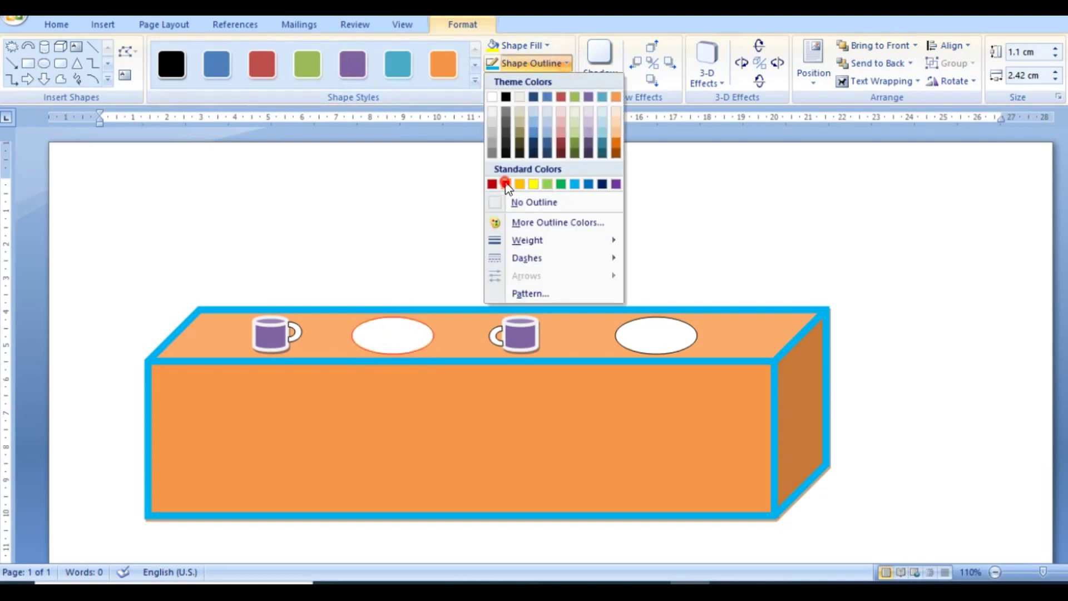
{"action": "left_click", "coordinate": [506, 184]}
{"action": "left_click", "coordinate": [567, 65]}
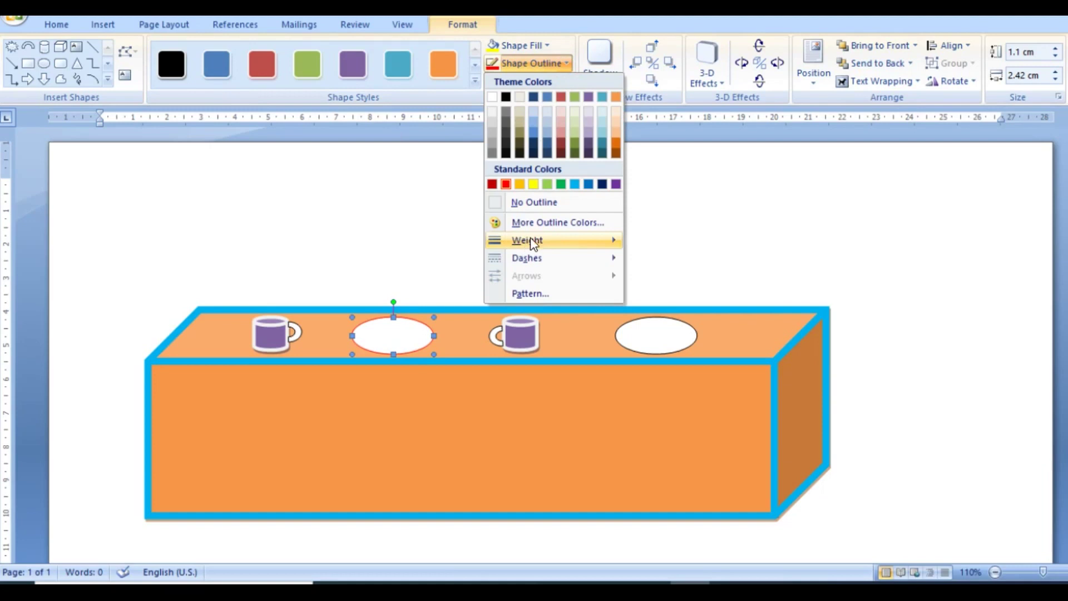
{"action": "mouse_move", "coordinate": [526, 240]}
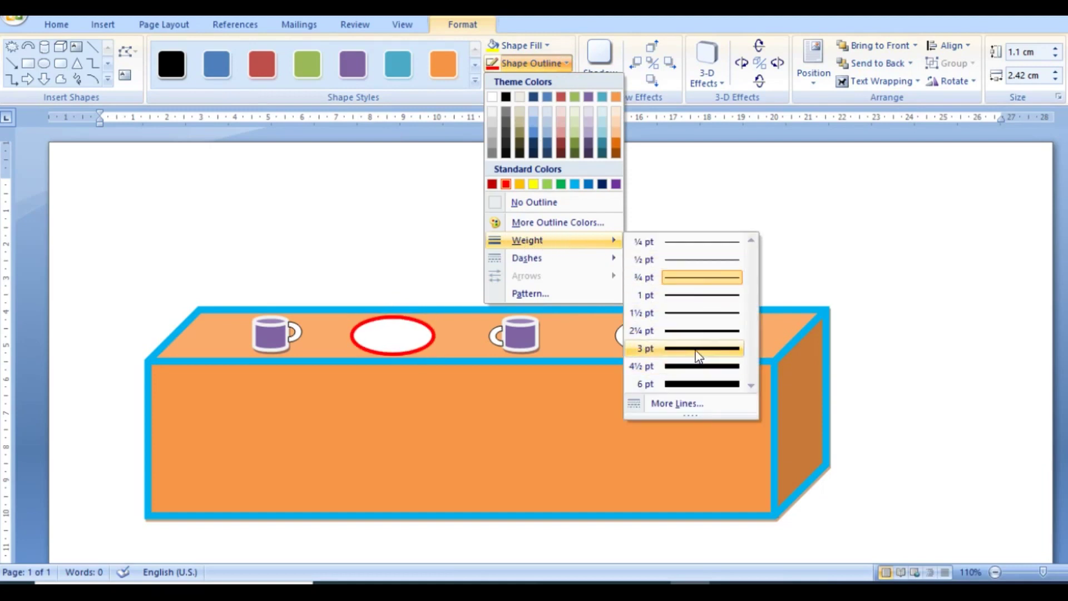
{"action": "left_click", "coordinate": [693, 319]}
{"action": "left_click", "coordinate": [637, 330]}
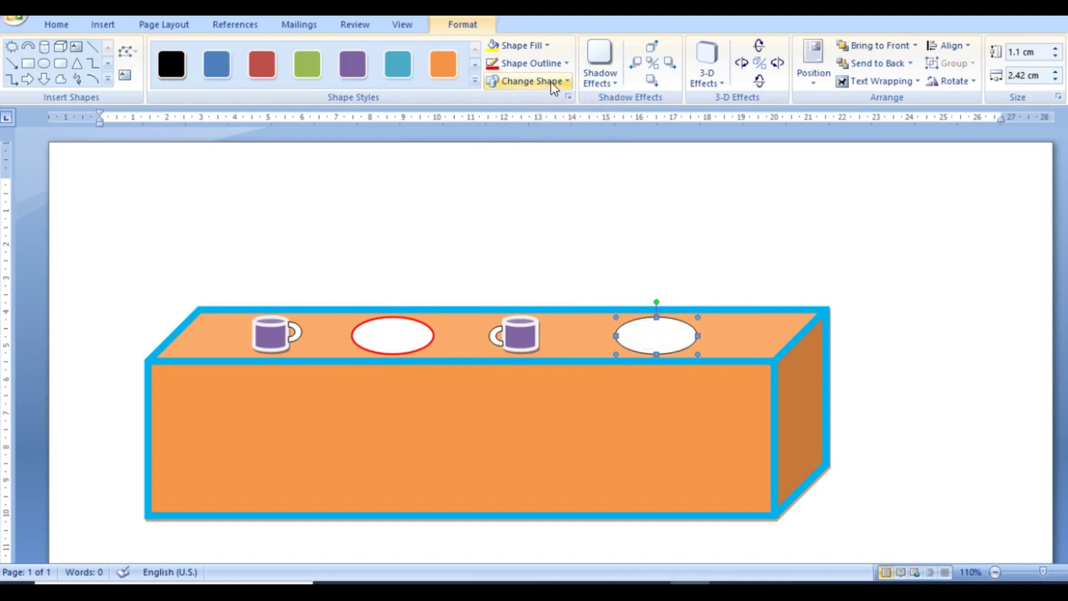
{"action": "left_click", "coordinate": [528, 68]}
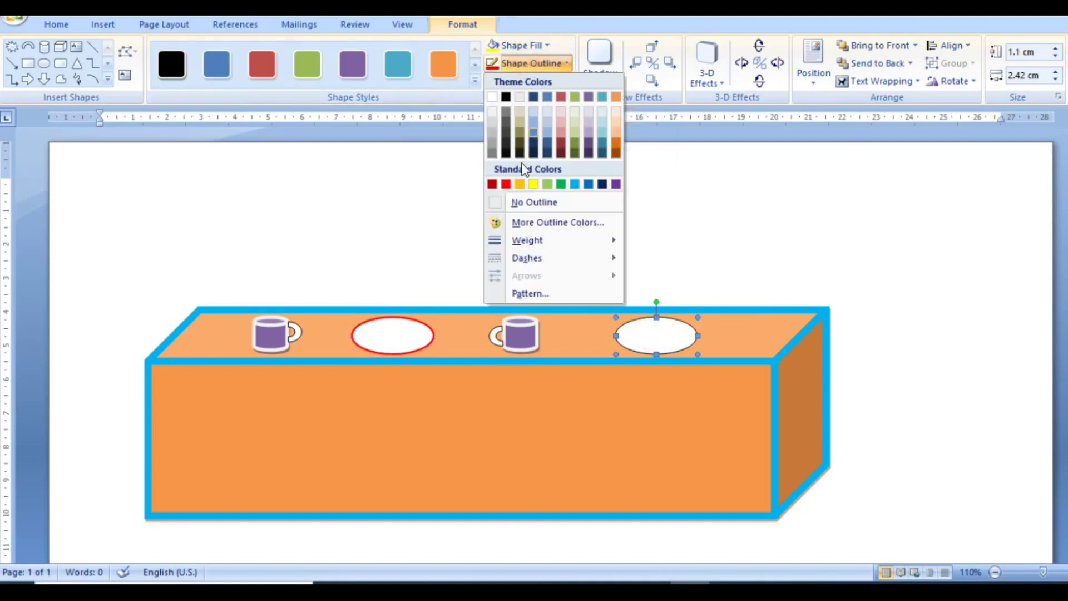
{"action": "left_click", "coordinate": [505, 184]}
{"action": "left_click", "coordinate": [553, 68]}
{"action": "mouse_move", "coordinate": [527, 241]}
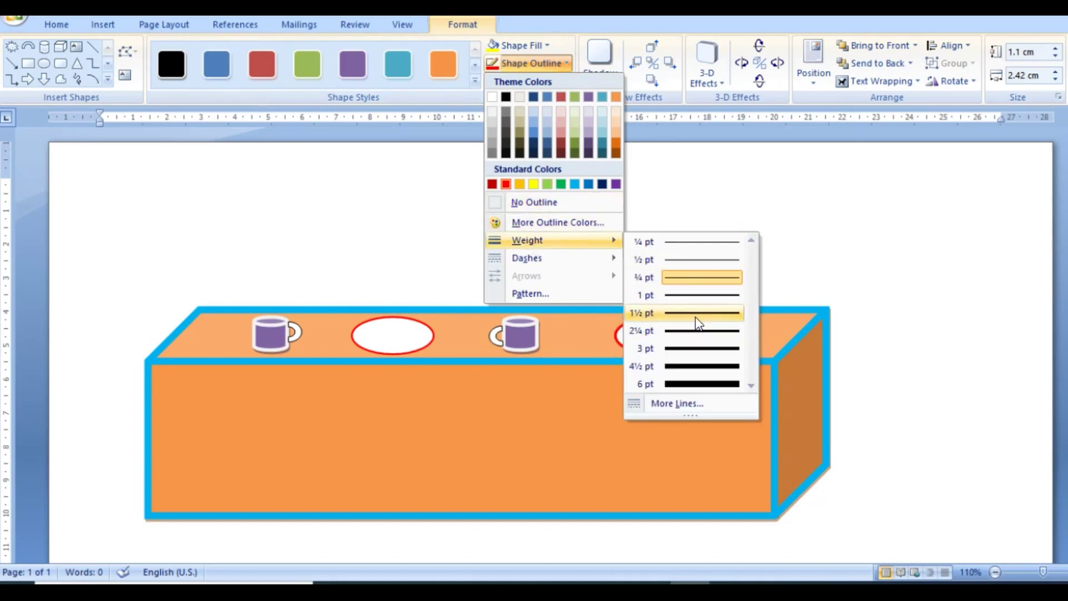
{"action": "left_click", "coordinate": [698, 315]}
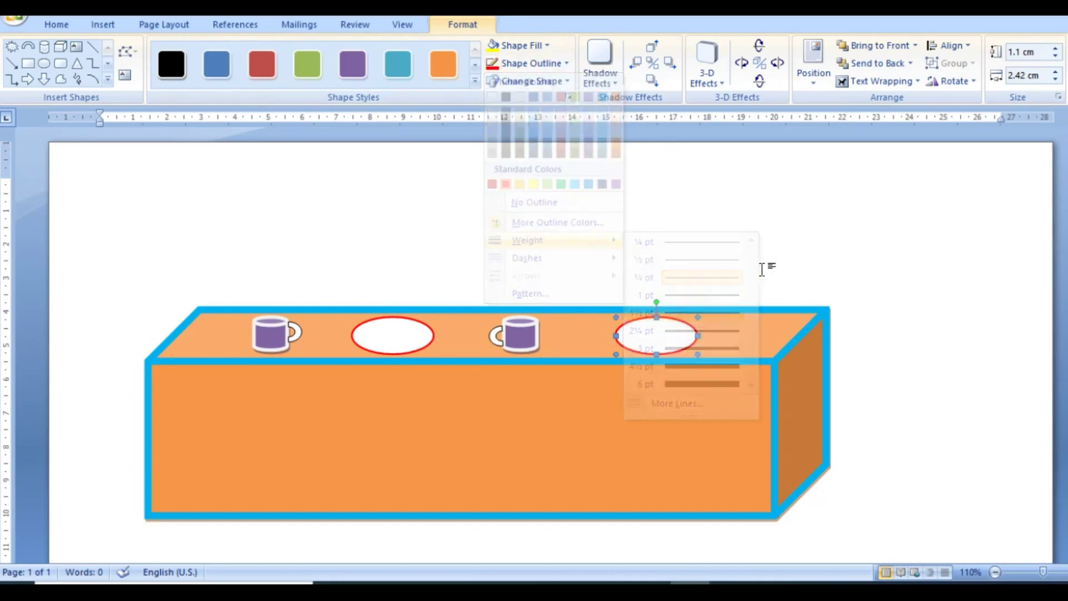
Apply the Denim texture fill to the counter box's front face.
{"action": "left_click", "coordinate": [726, 195]}
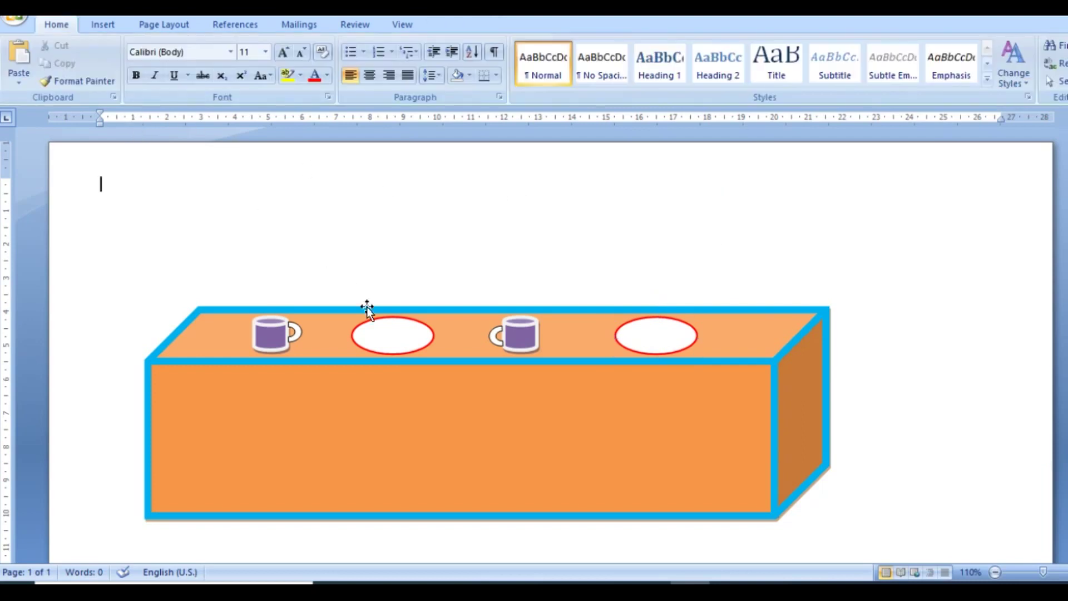
{"action": "left_click", "coordinate": [428, 427]}
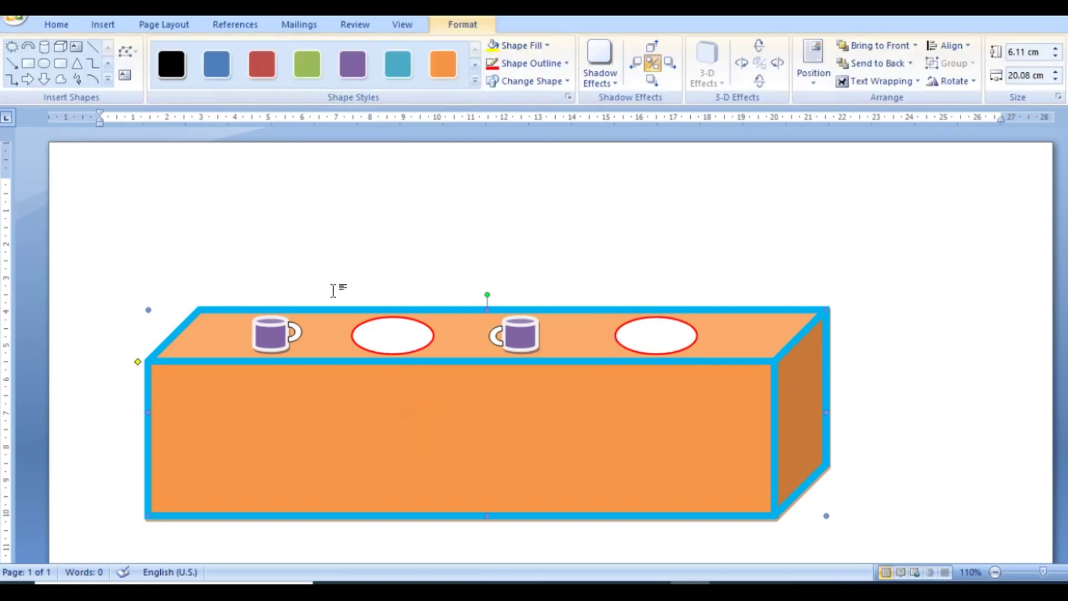
{"action": "left_click", "coordinate": [567, 74]}
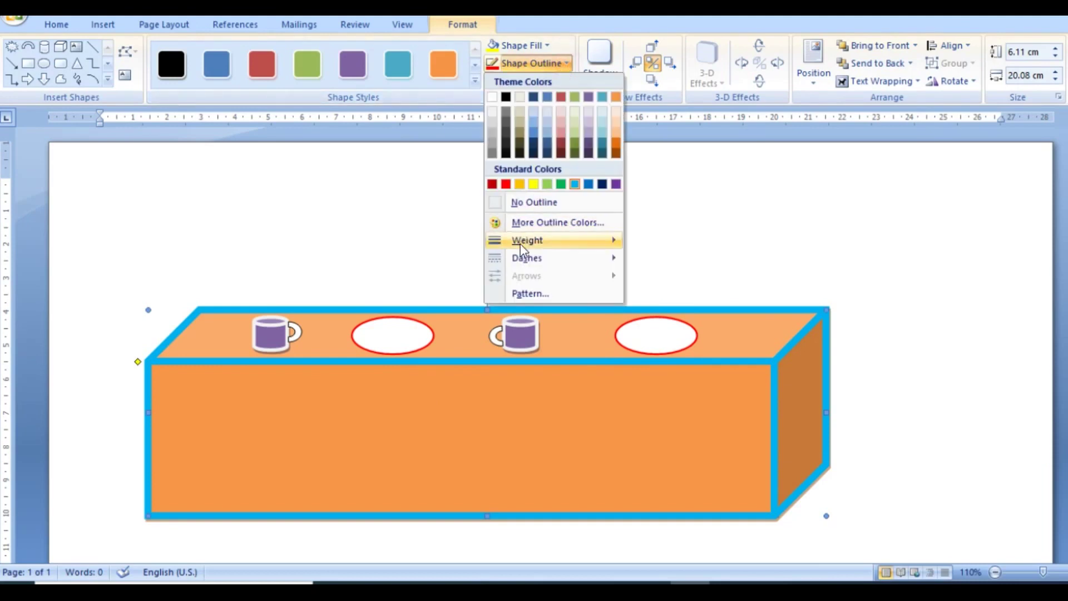
{"action": "left_click", "coordinate": [549, 45]}
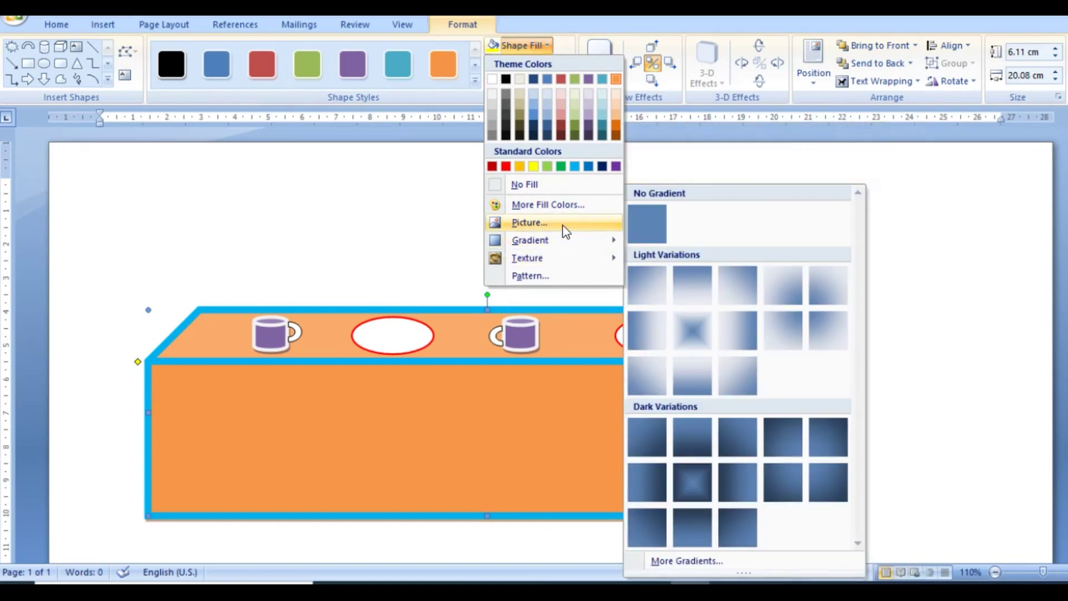
{"action": "mouse_move", "coordinate": [527, 258]}
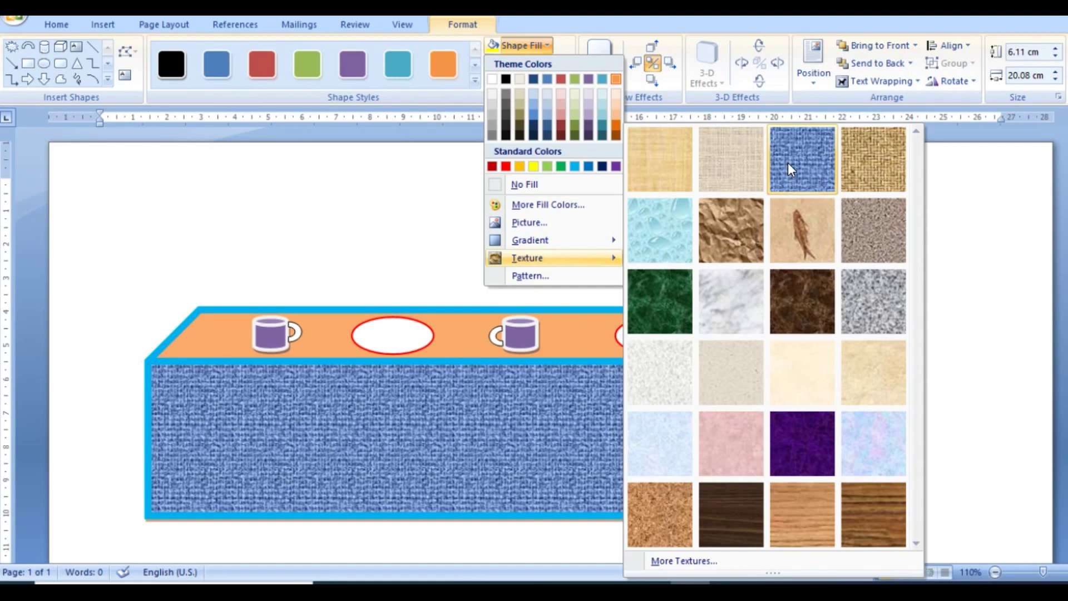
{"action": "left_click", "coordinate": [787, 163]}
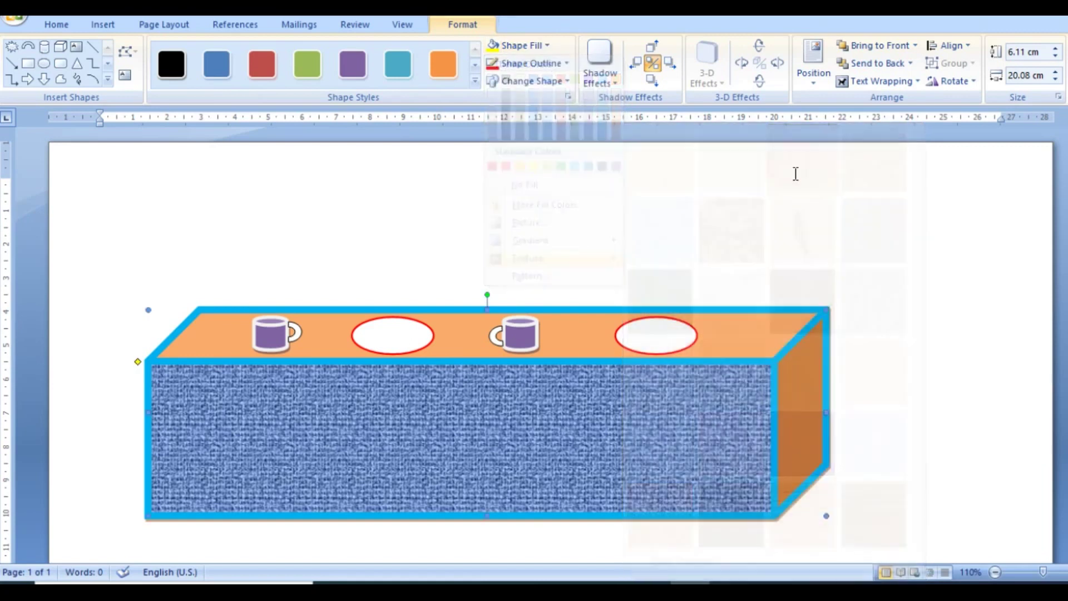
{"action": "left_click", "coordinate": [662, 337]}
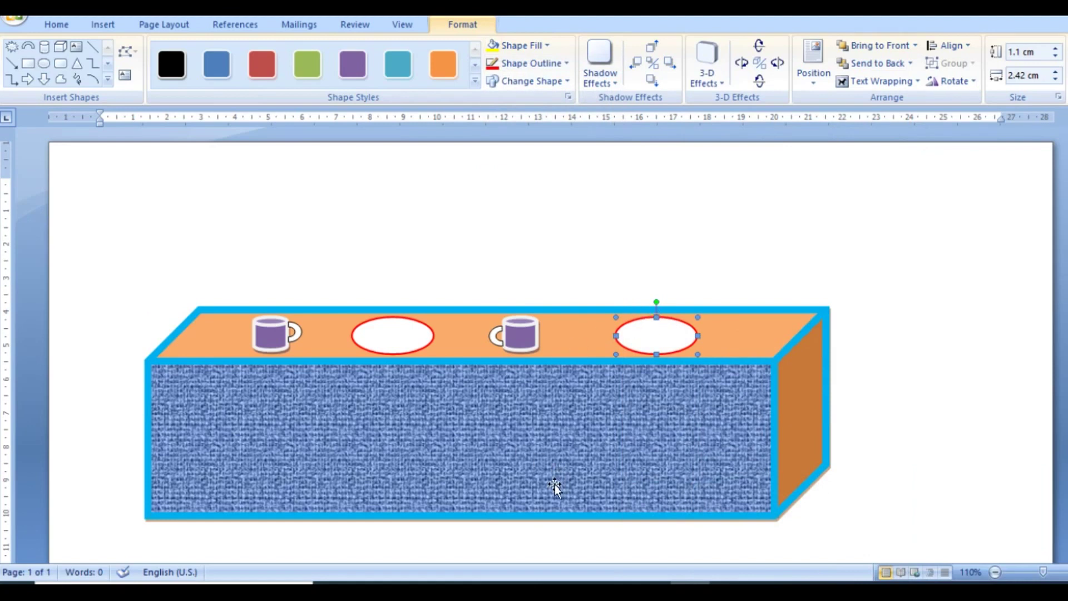
Copy the samosa picture in Picture Manager and return to the Word page.
{"action": "mouse_move", "coordinate": [729, 584]}
{"action": "left_click", "coordinate": [729, 551]}
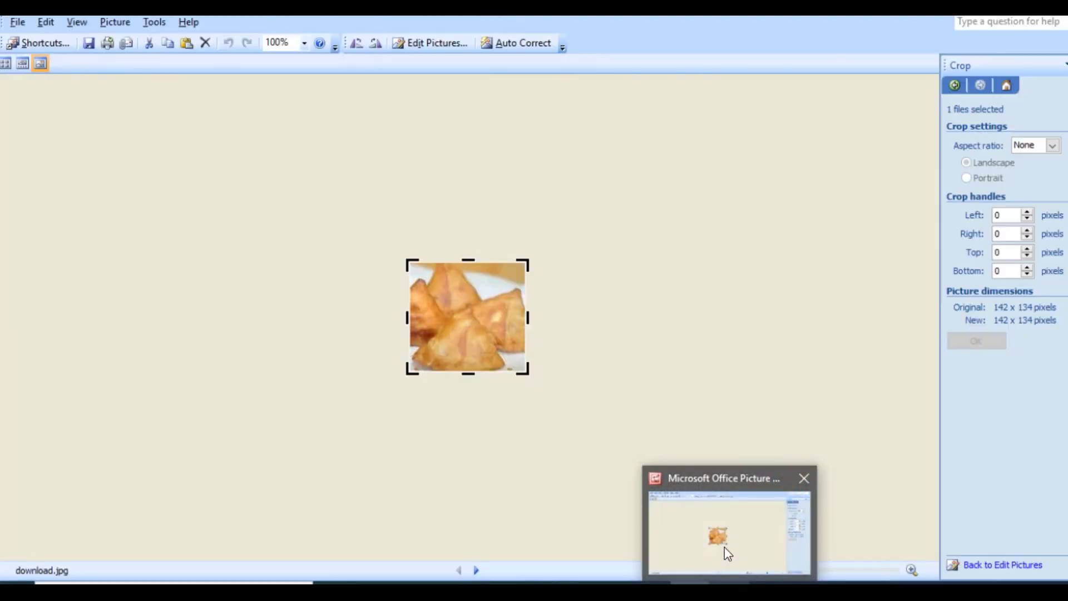
{"action": "right_click", "coordinate": [463, 298]}
{"action": "left_click", "coordinate": [504, 346]}
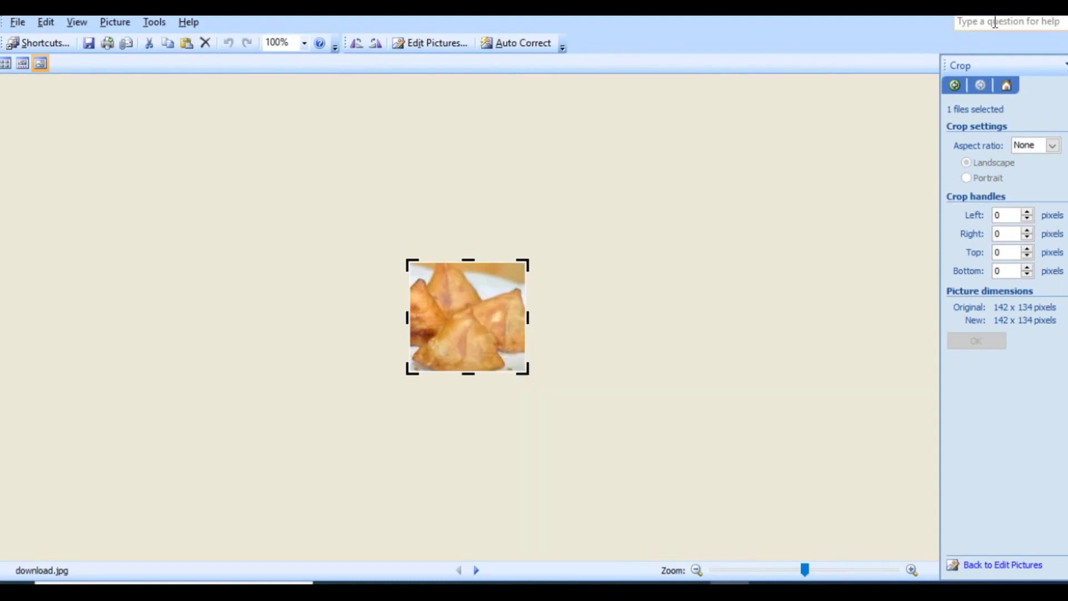
{"action": "key", "text": "alt+Tab"}
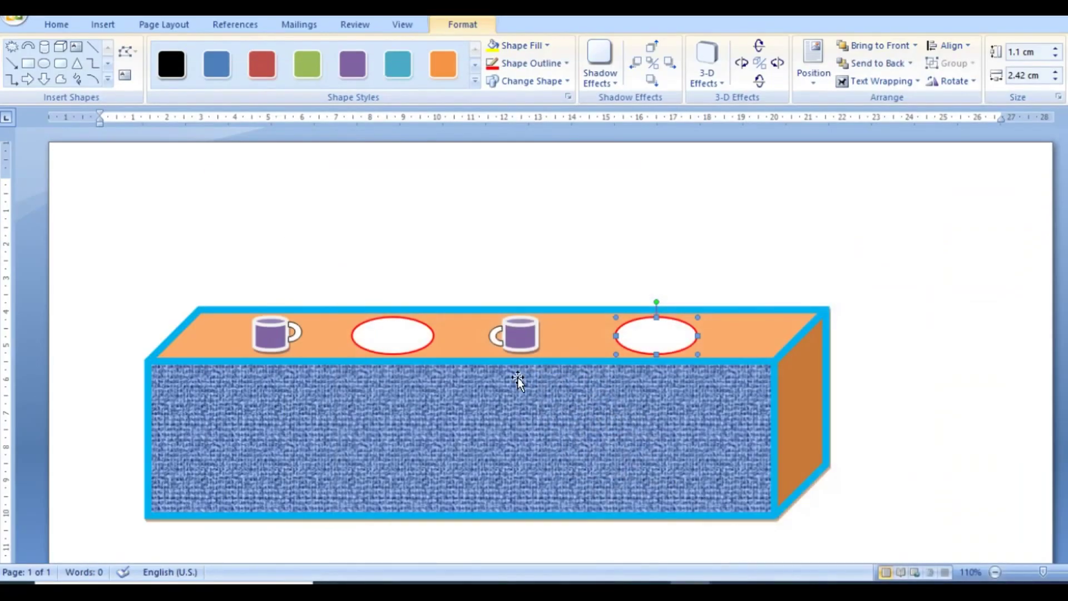
{"action": "left_click", "coordinate": [370, 223]}
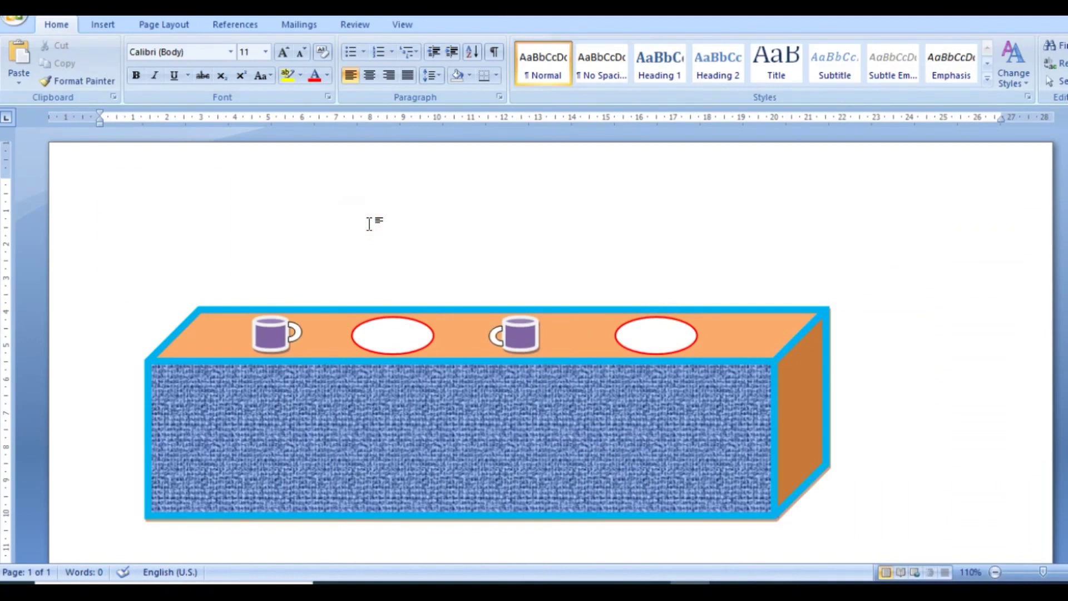
Paste the samosa picture, float it In Front of Text, shrink it under 1 cm, and place it on the left plate.
{"action": "key", "text": "ctrl+v"}
{"action": "left_click", "coordinate": [132, 219]}
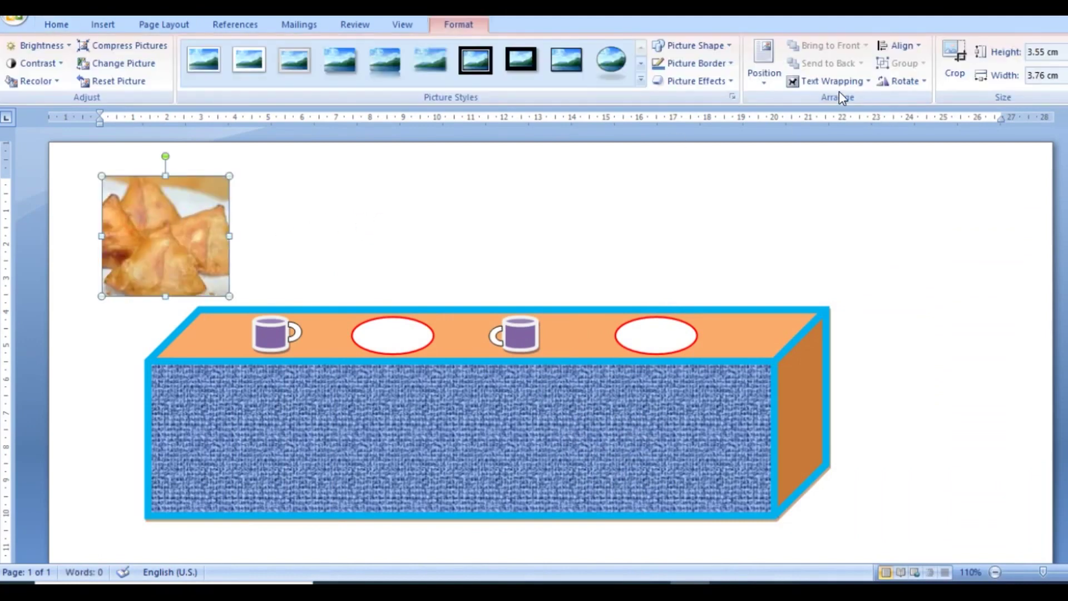
{"action": "left_click", "coordinate": [835, 81]}
{"action": "left_click", "coordinate": [848, 172]}
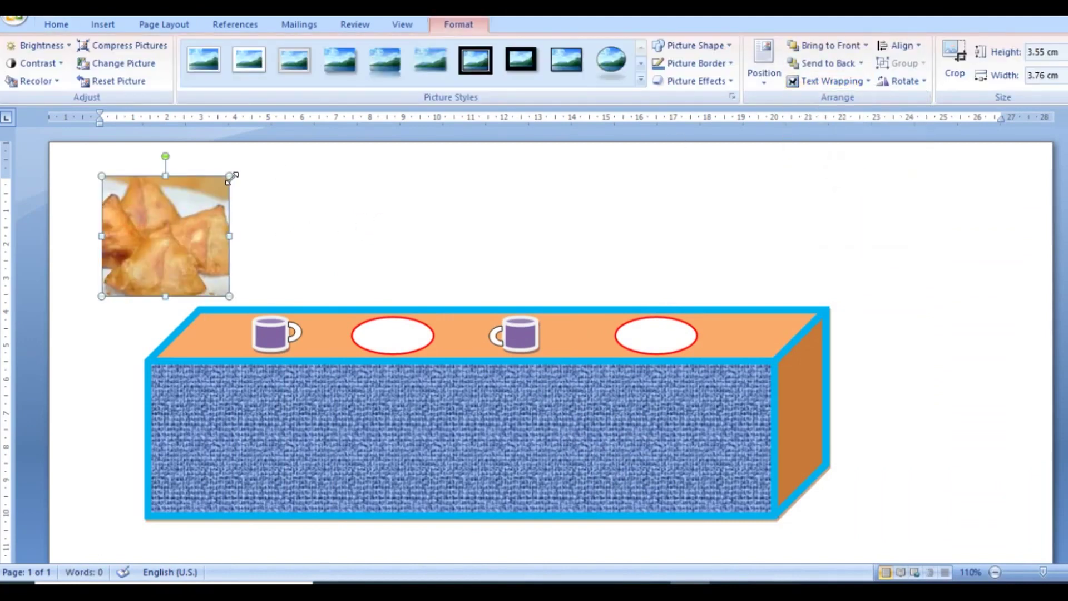
{"action": "left_click_drag", "start_coordinate": [228, 176], "coordinate": [135, 265]}
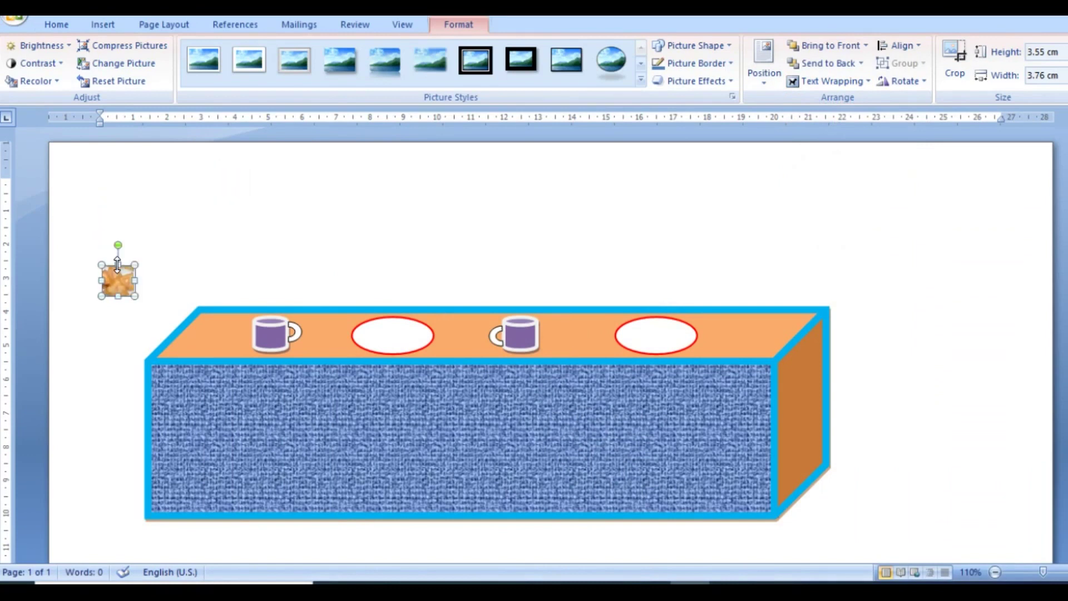
{"action": "left_click_drag", "start_coordinate": [115, 277], "coordinate": [396, 327]}
{"action": "left_click", "coordinate": [378, 316]}
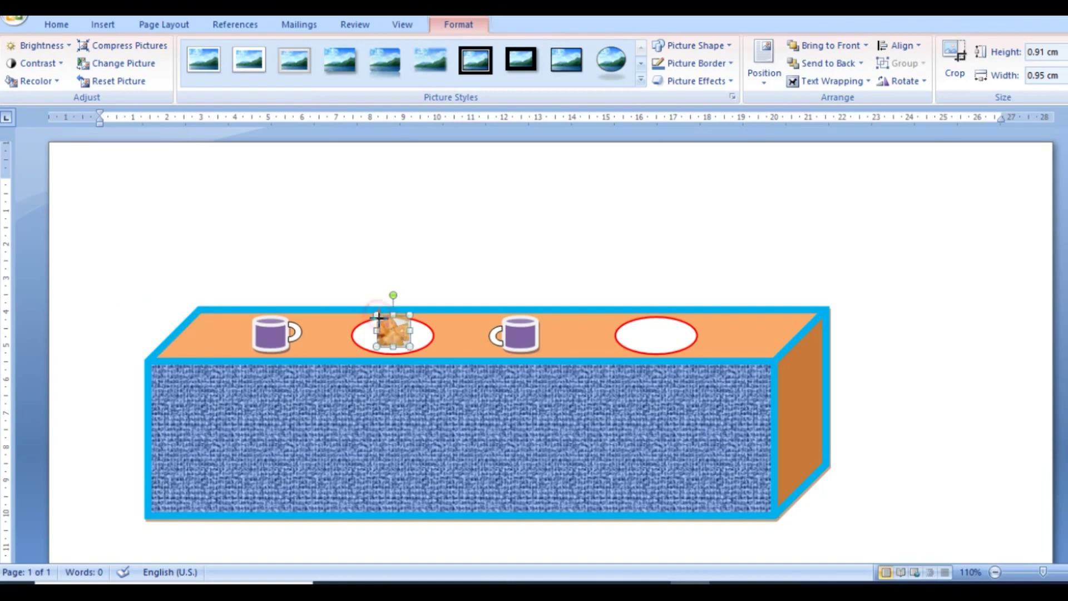
{"action": "left_click", "coordinate": [410, 254]}
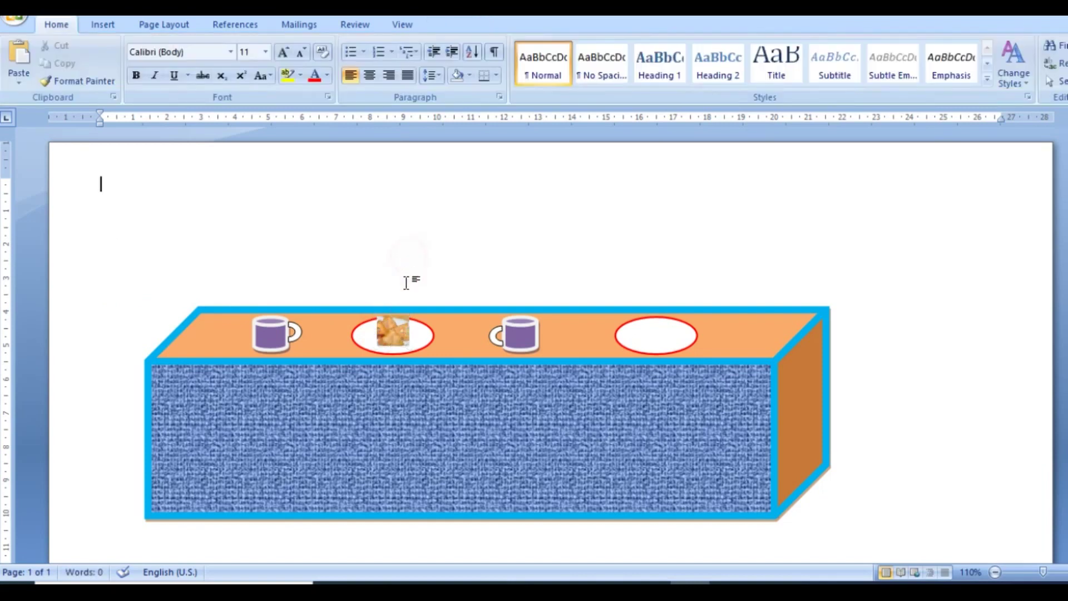
Give the plate's samosa picture the Oval picture style with No Outline border.
{"action": "double_click", "coordinate": [388, 326]}
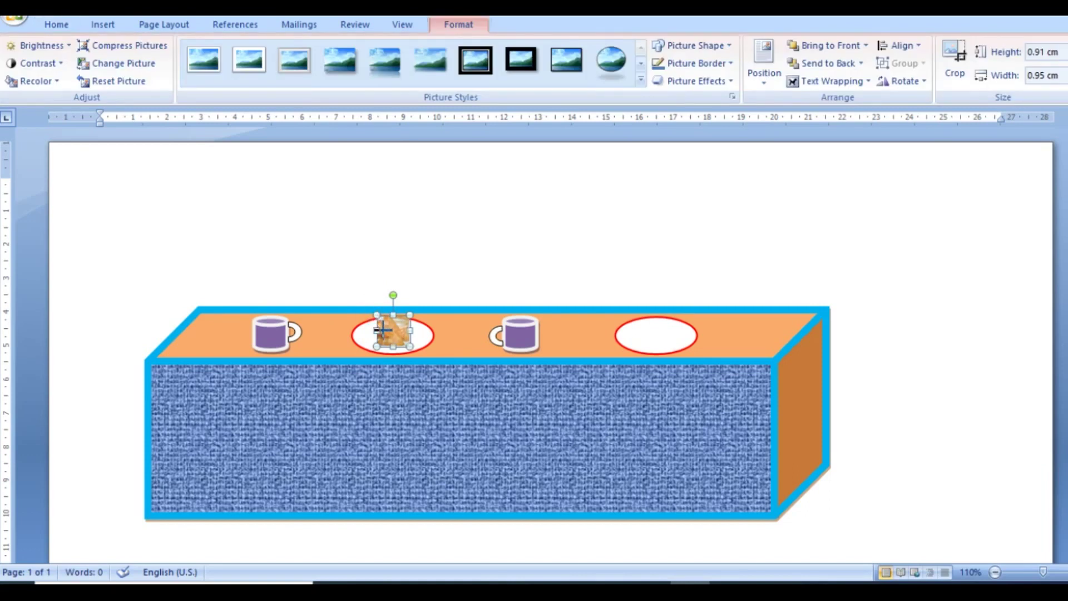
{"action": "left_click", "coordinate": [401, 248]}
{"action": "left_click", "coordinate": [395, 331]}
{"action": "double_click", "coordinate": [393, 333]}
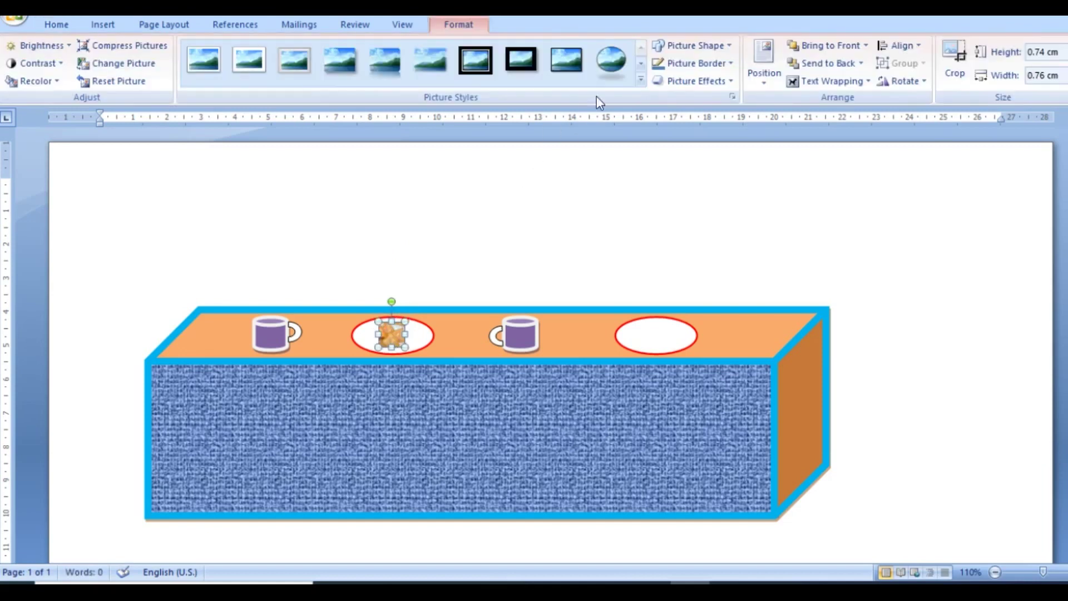
{"action": "left_click", "coordinate": [606, 67]}
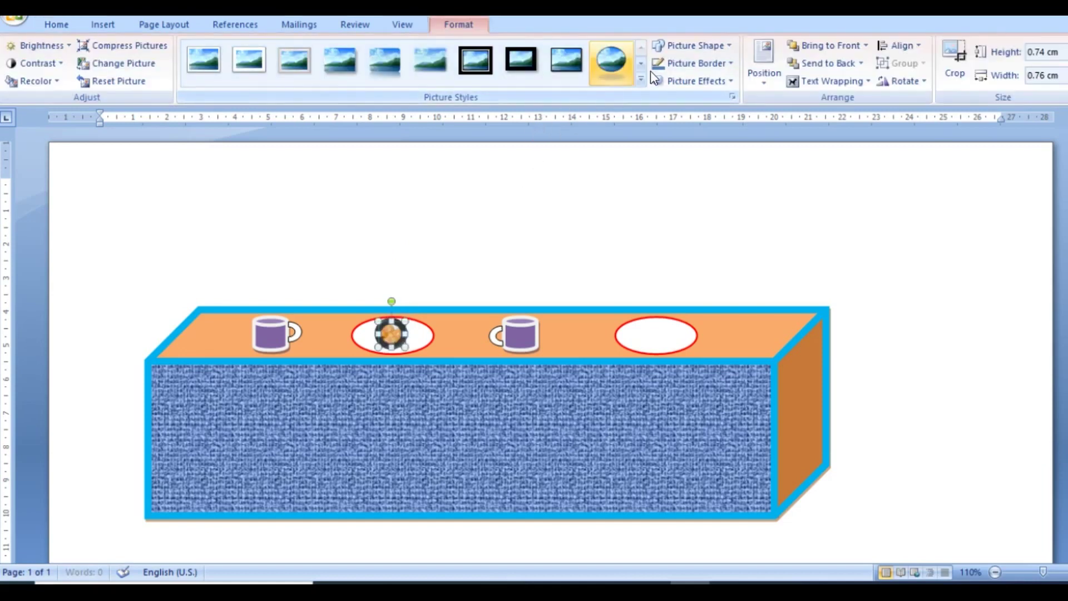
{"action": "left_click", "coordinate": [730, 62]}
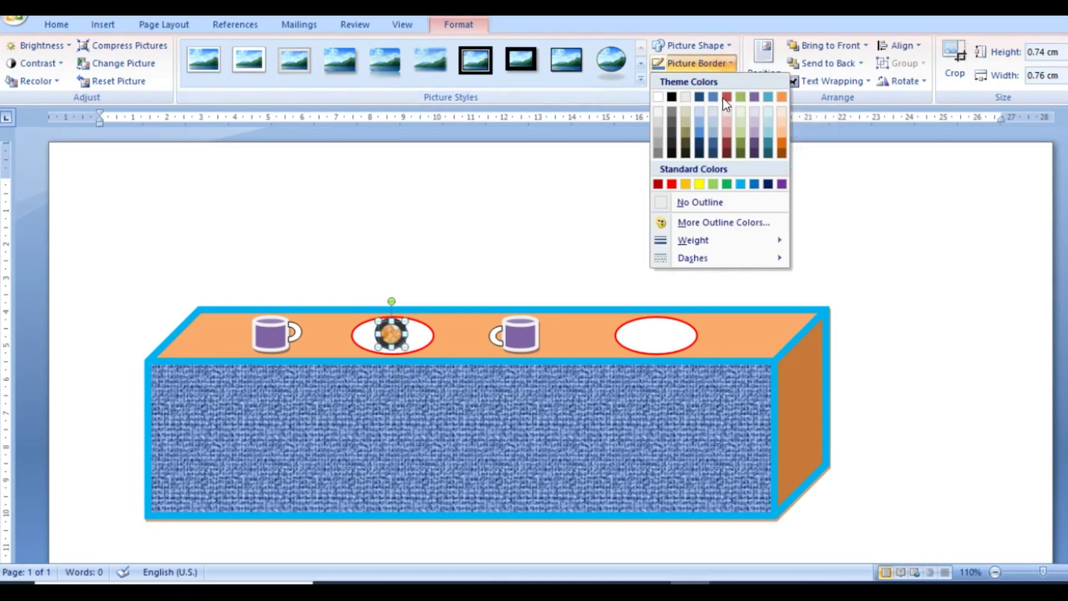
{"action": "left_click", "coordinate": [696, 203]}
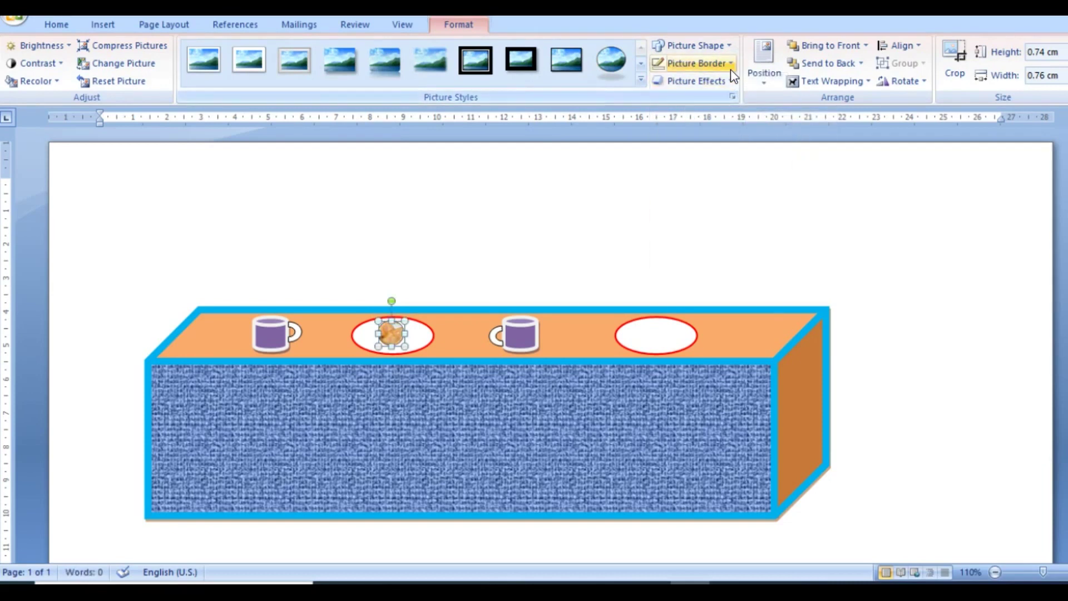
{"action": "left_click", "coordinate": [730, 65]}
{"action": "left_click", "coordinate": [700, 202]}
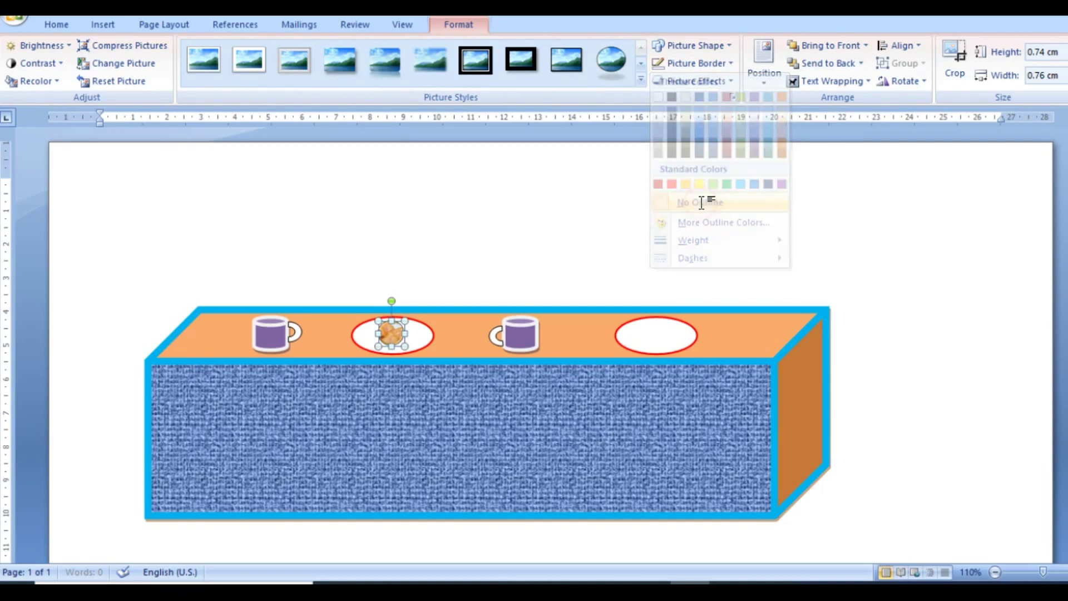
{"action": "left_click", "coordinate": [607, 241]}
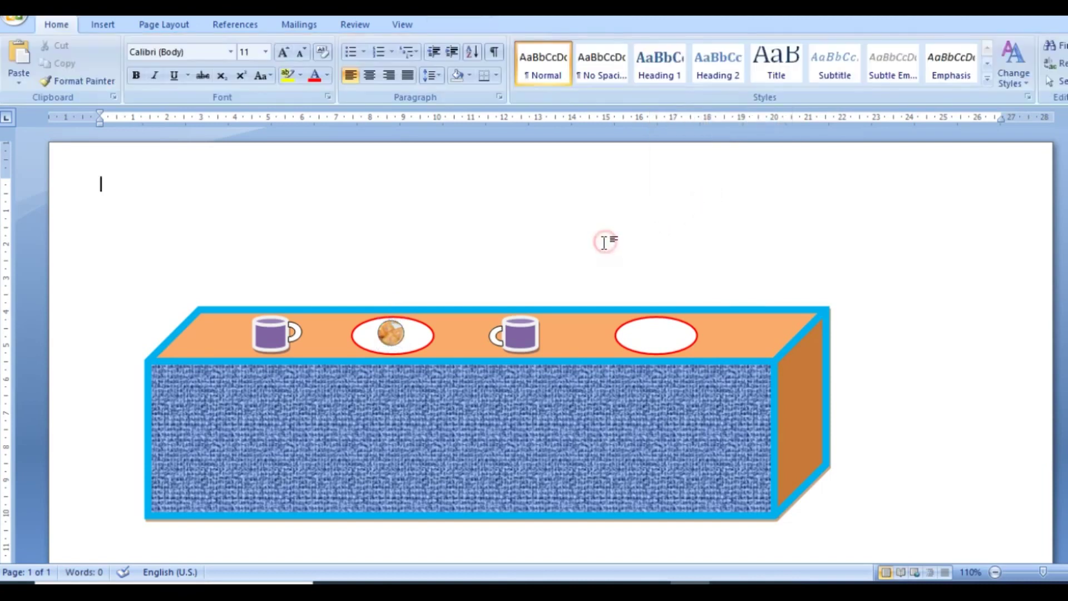
{"action": "left_click", "coordinate": [392, 335]}
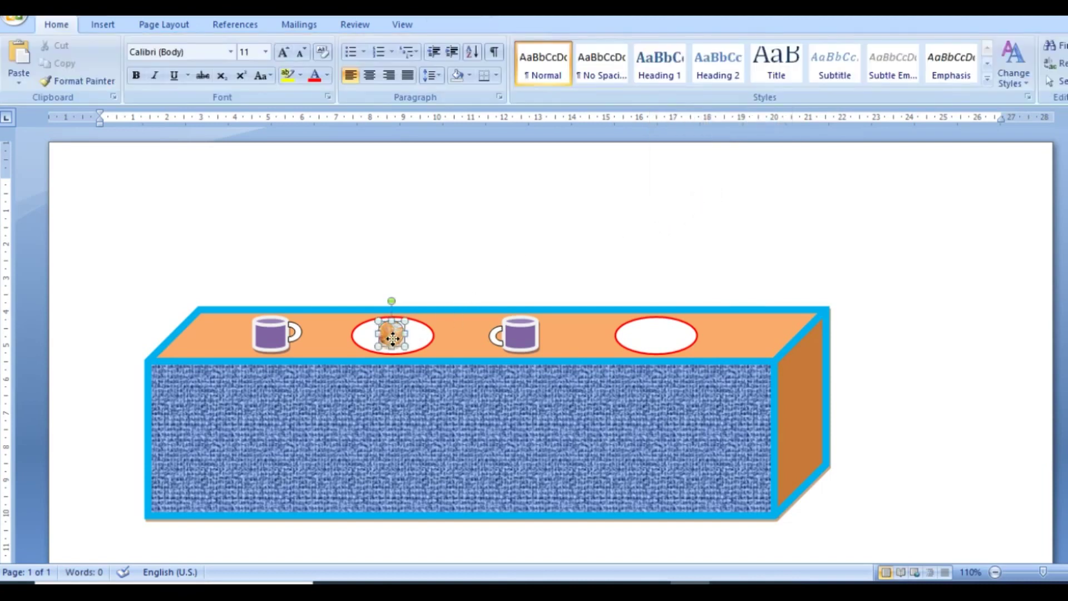
Nudge the left samosa picture and paste a copy of it onto the right plate.
{"action": "double_click", "coordinate": [393, 337]}
{"action": "left_click_drag", "start_coordinate": [410, 334], "coordinate": [415, 336]}
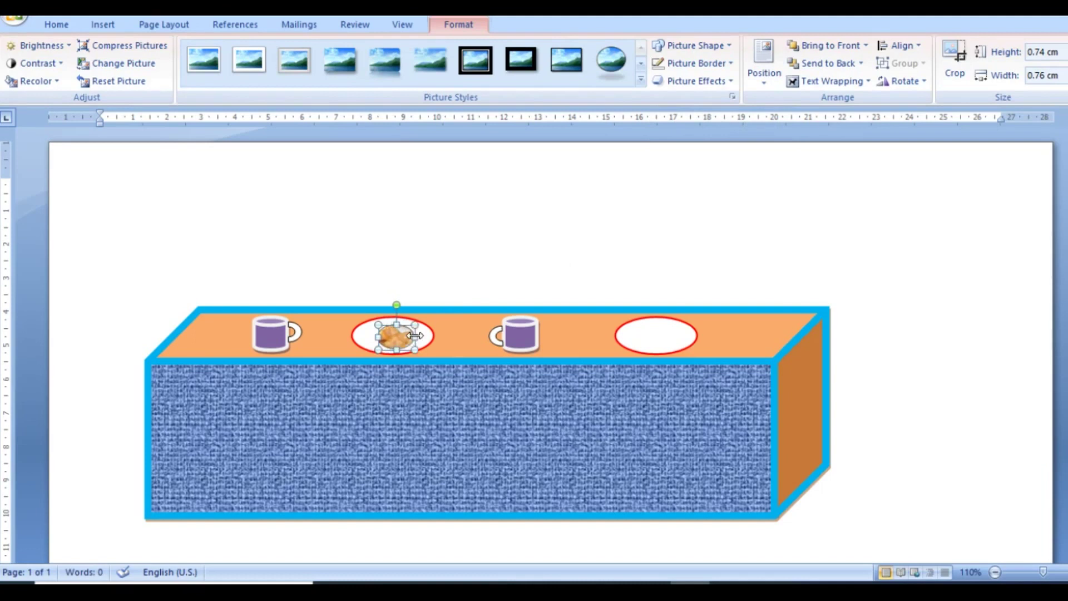
{"action": "left_click", "coordinate": [455, 259]}
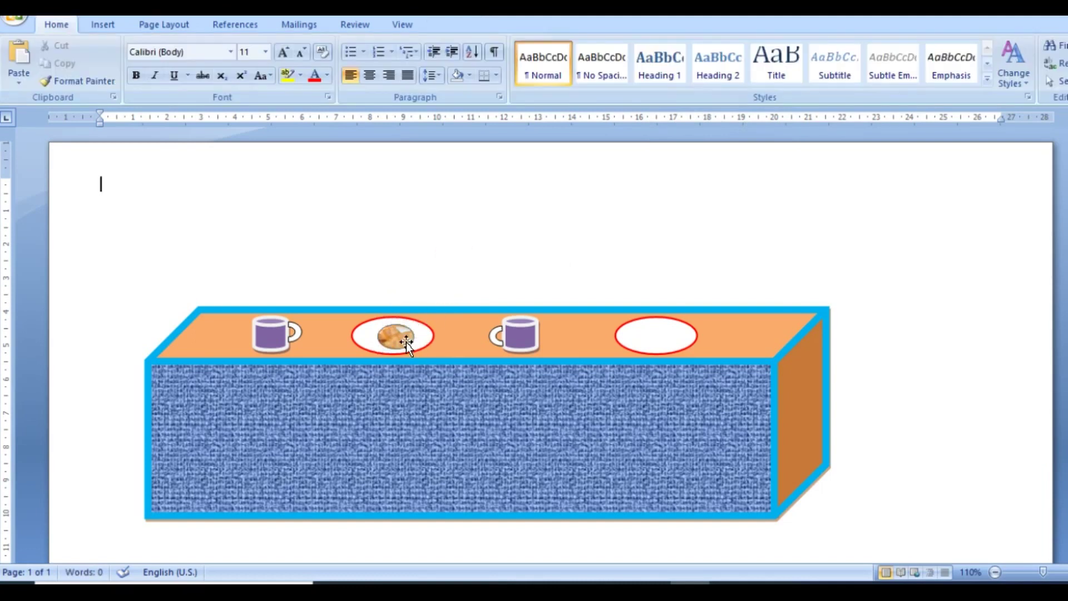
{"action": "double_click", "coordinate": [391, 337]}
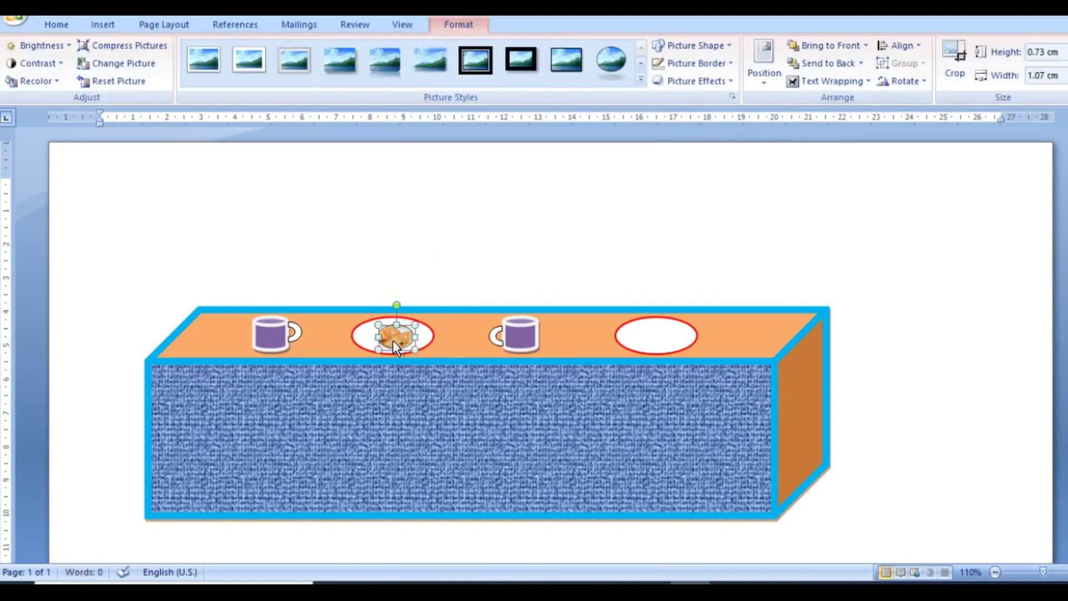
{"action": "left_click", "coordinate": [647, 333]}
{"action": "key", "text": "ctrl+v"}
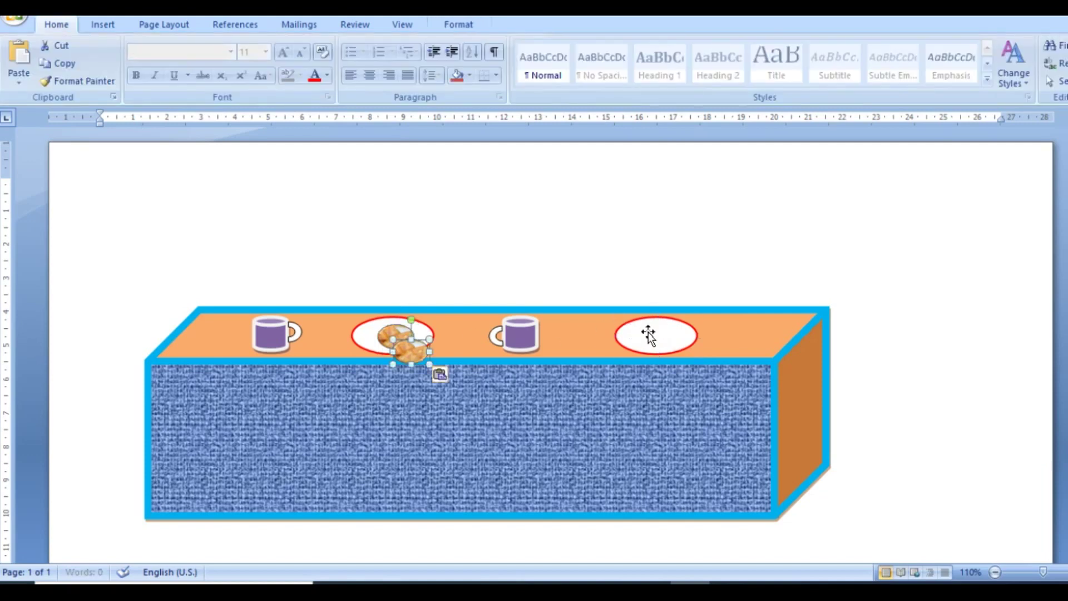
{"action": "left_click_drag", "start_coordinate": [410, 353], "coordinate": [653, 336]}
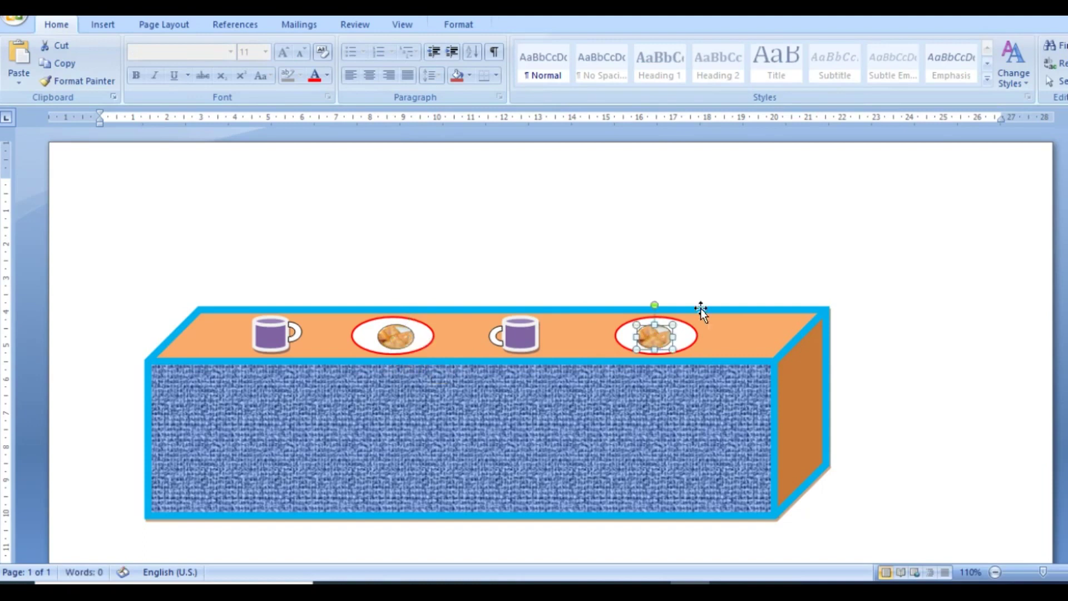
Apply an outer drop shadow to the right-plate samosa picture.
{"action": "double_click", "coordinate": [653, 336]}
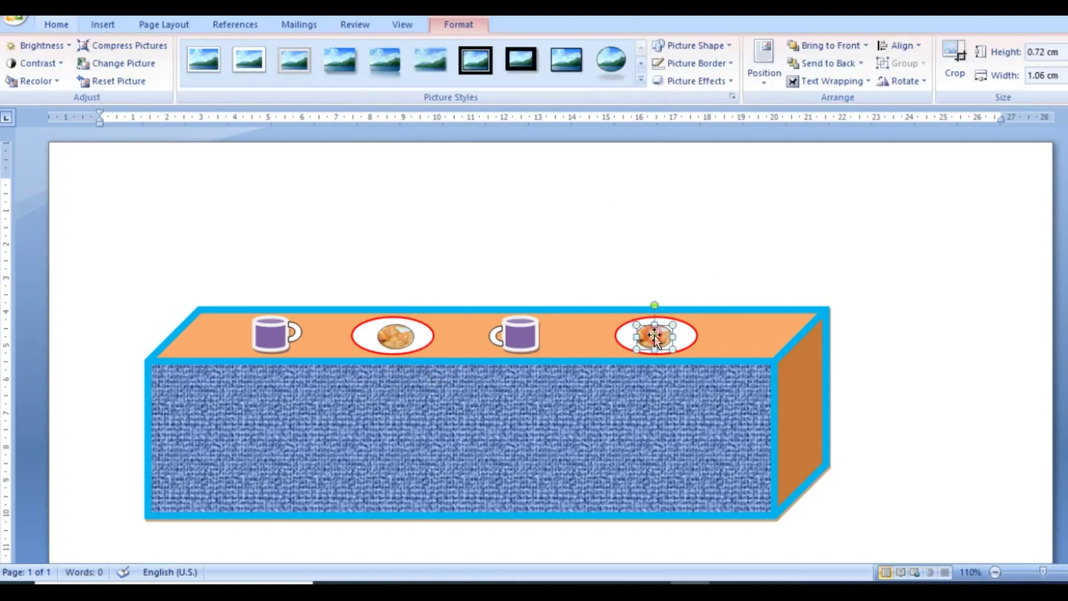
{"action": "left_click", "coordinate": [730, 81]}
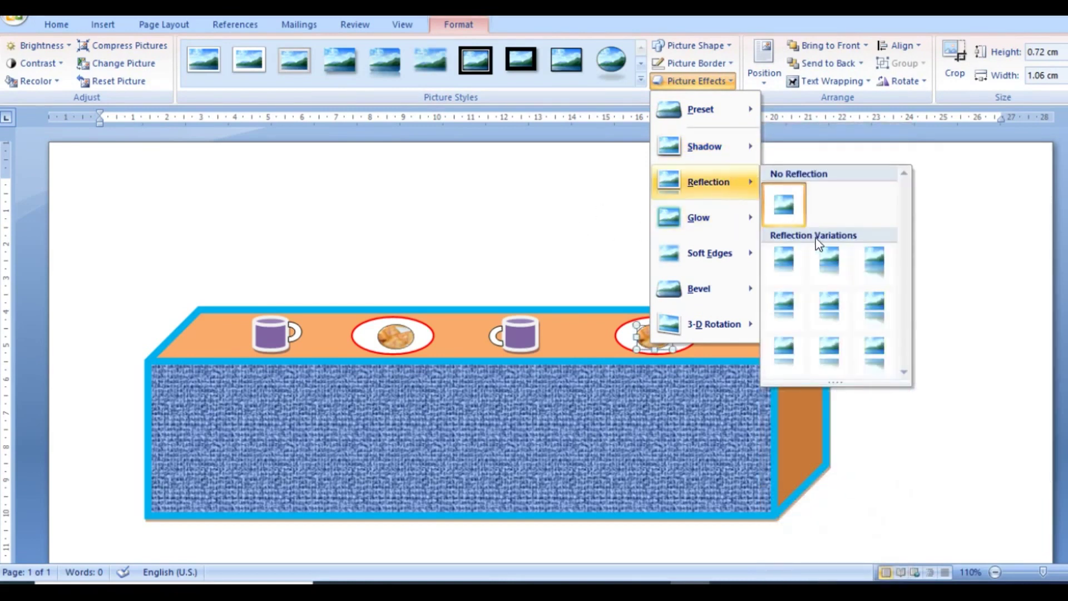
{"action": "mouse_move", "coordinate": [706, 146]}
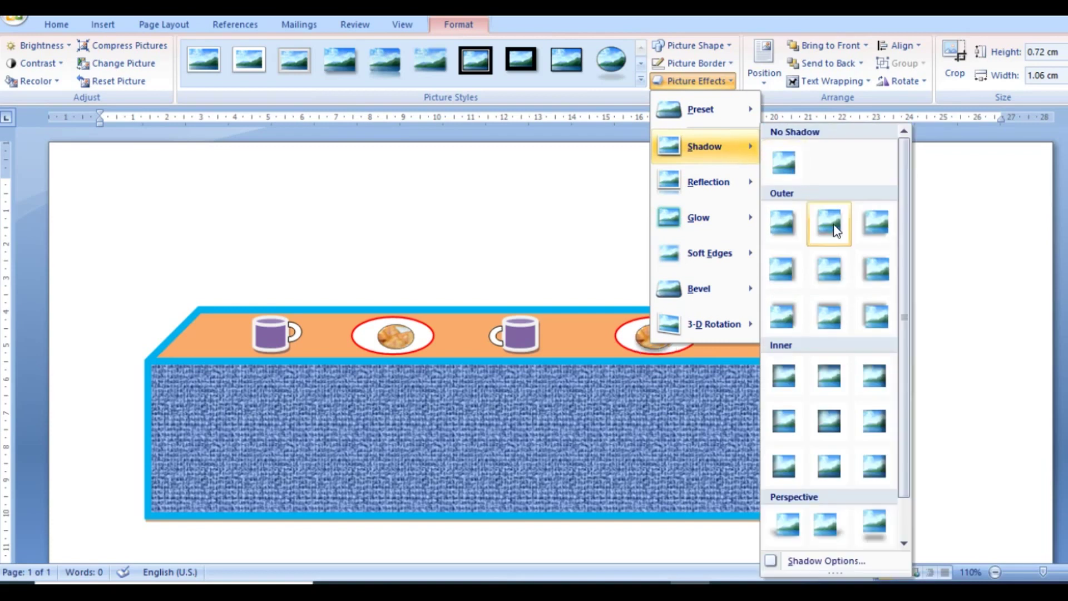
{"action": "left_click", "coordinate": [829, 224]}
Fill the left plate oval with a light From Center gradient.
{"action": "left_click", "coordinate": [571, 222]}
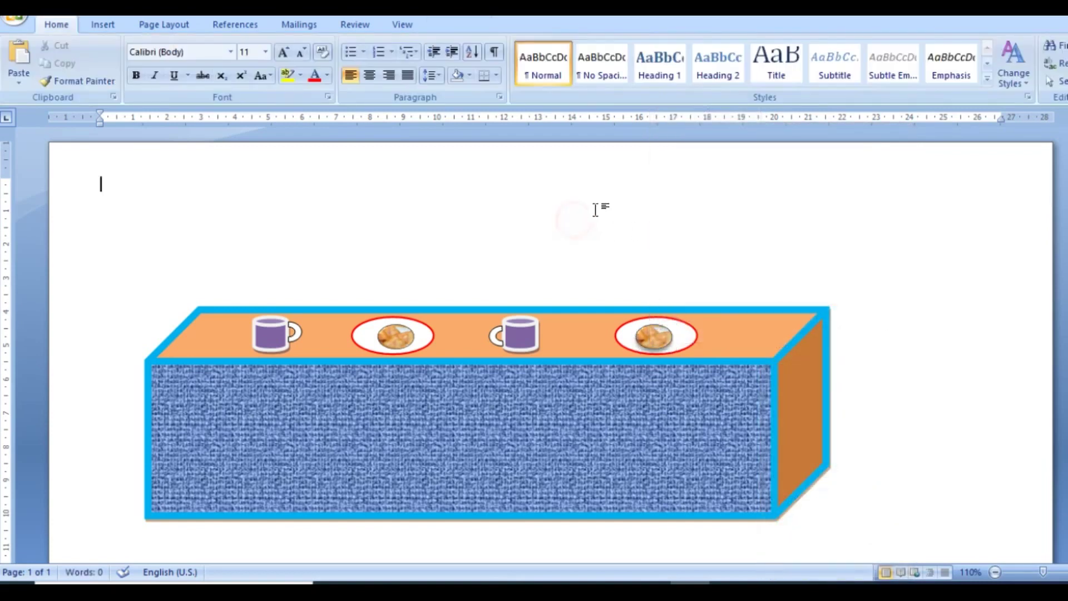
{"action": "left_click", "coordinate": [423, 342]}
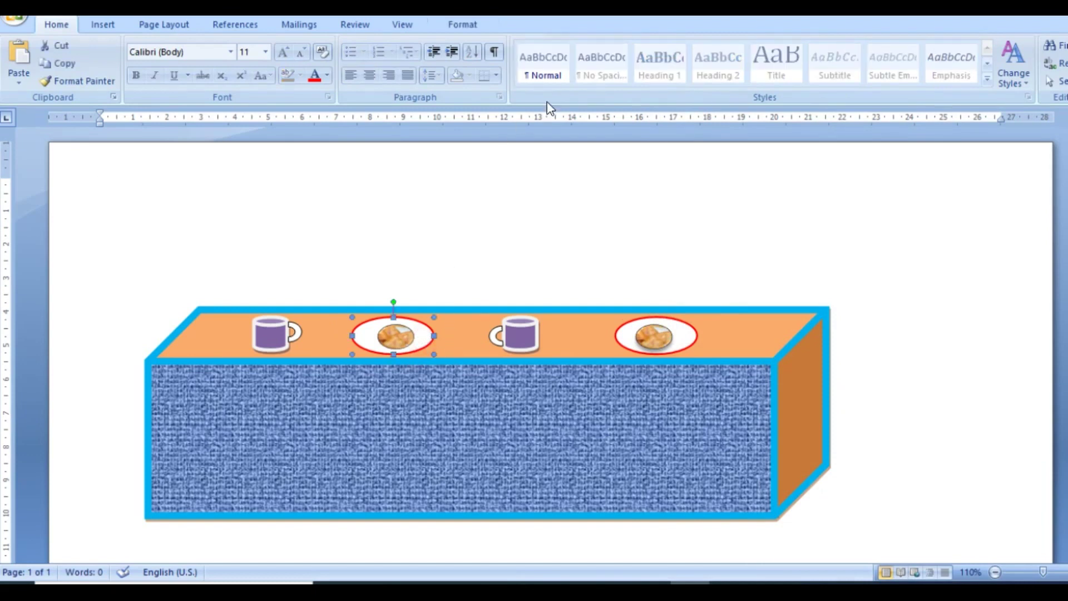
{"action": "double_click", "coordinate": [365, 340]}
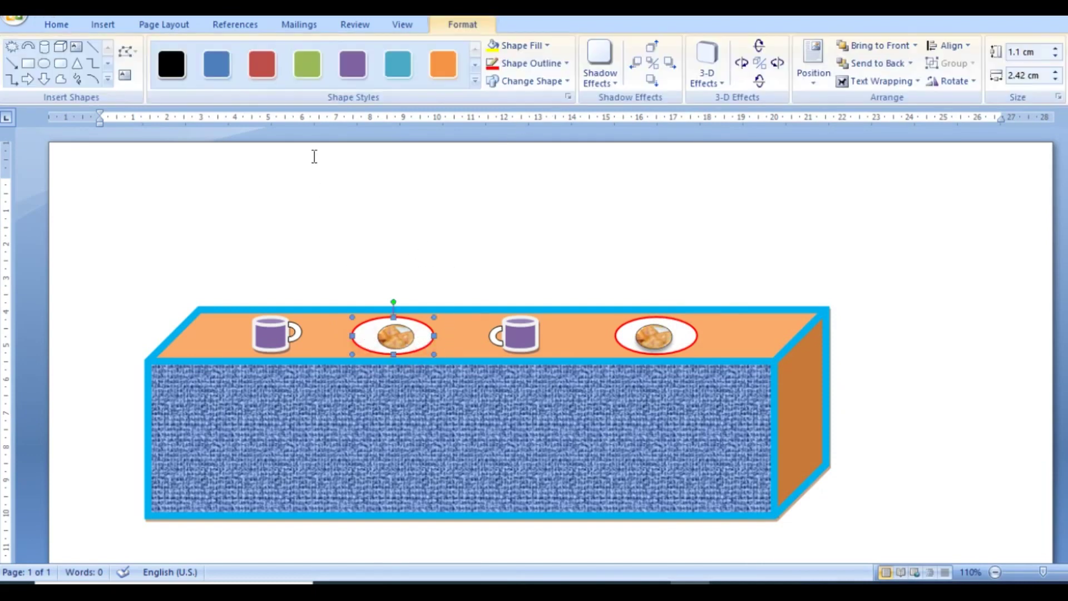
{"action": "left_click", "coordinate": [106, 24]}
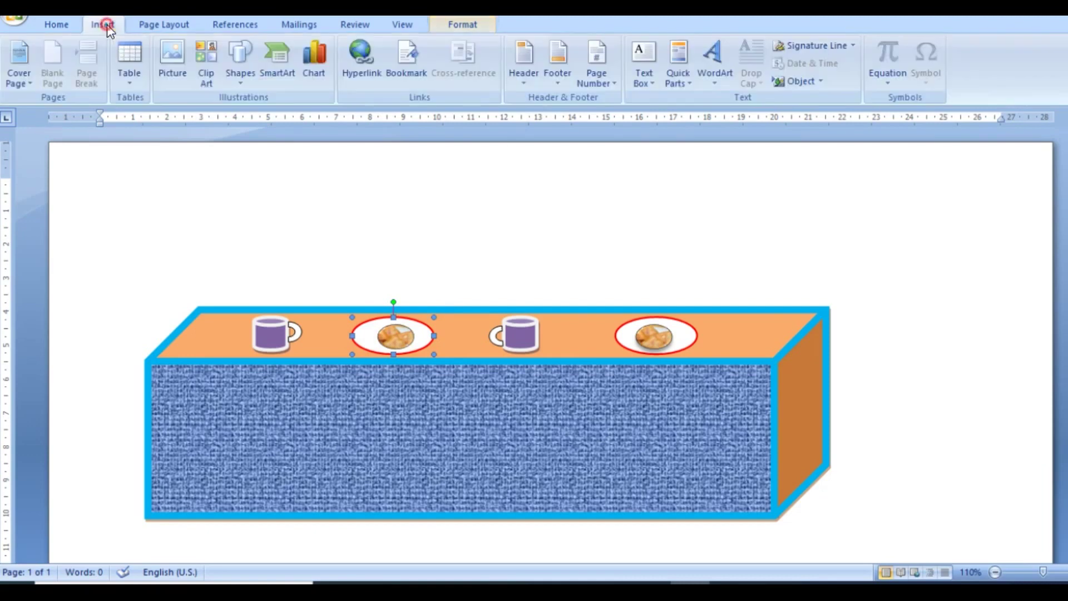
{"action": "left_click", "coordinate": [461, 24]}
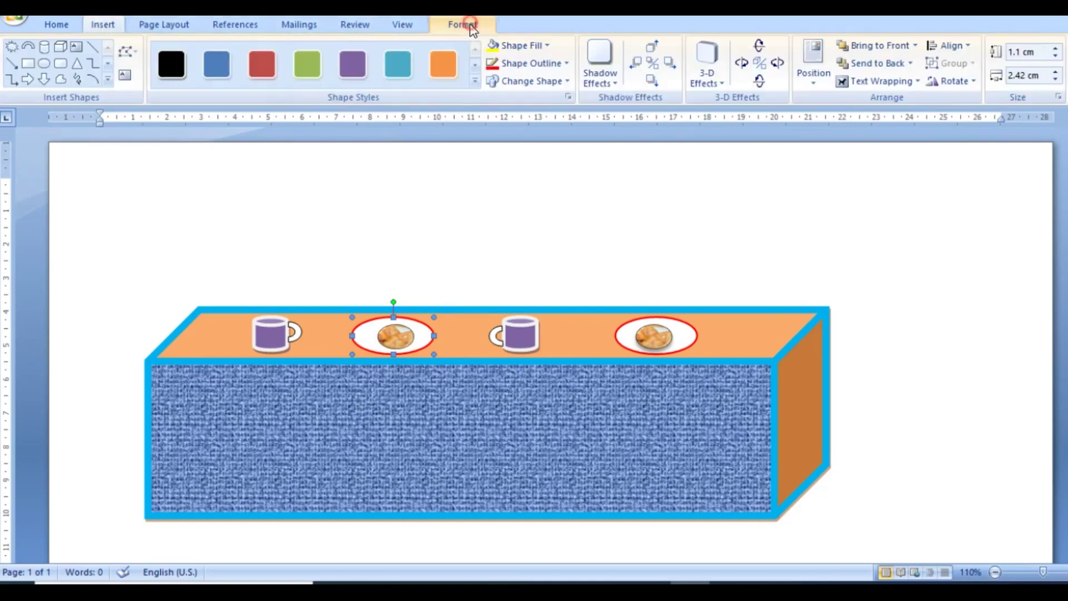
{"action": "left_click", "coordinate": [549, 46]}
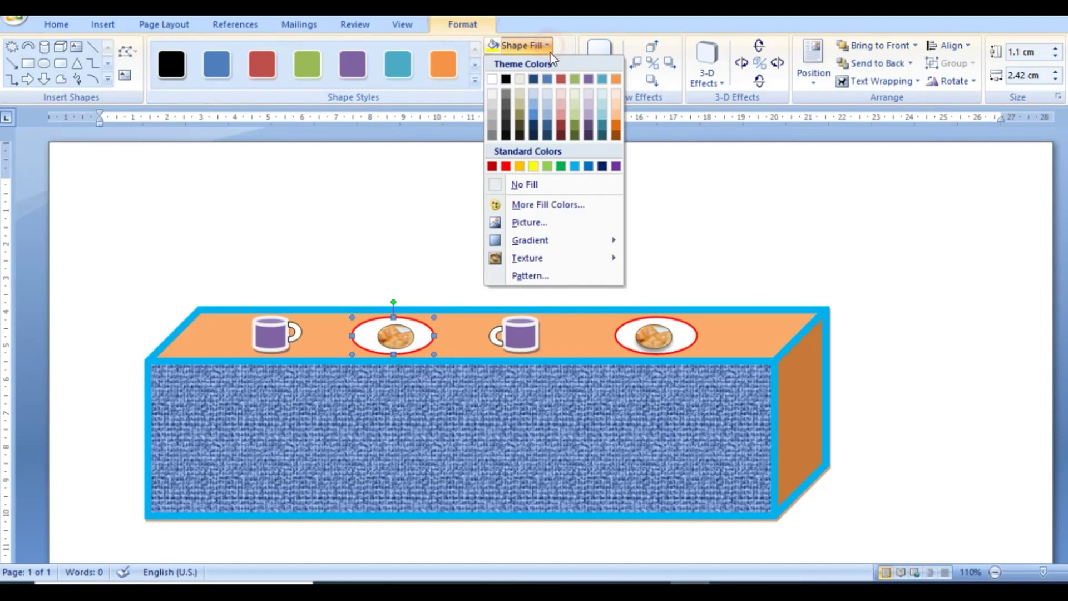
{"action": "mouse_move", "coordinate": [551, 239]}
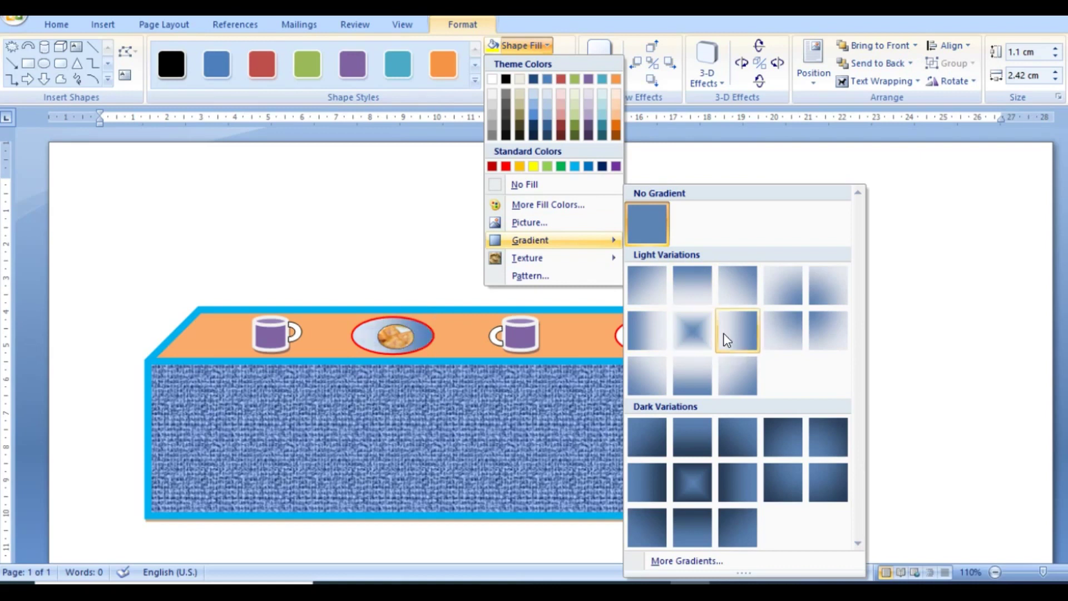
{"action": "left_click", "coordinate": [699, 334]}
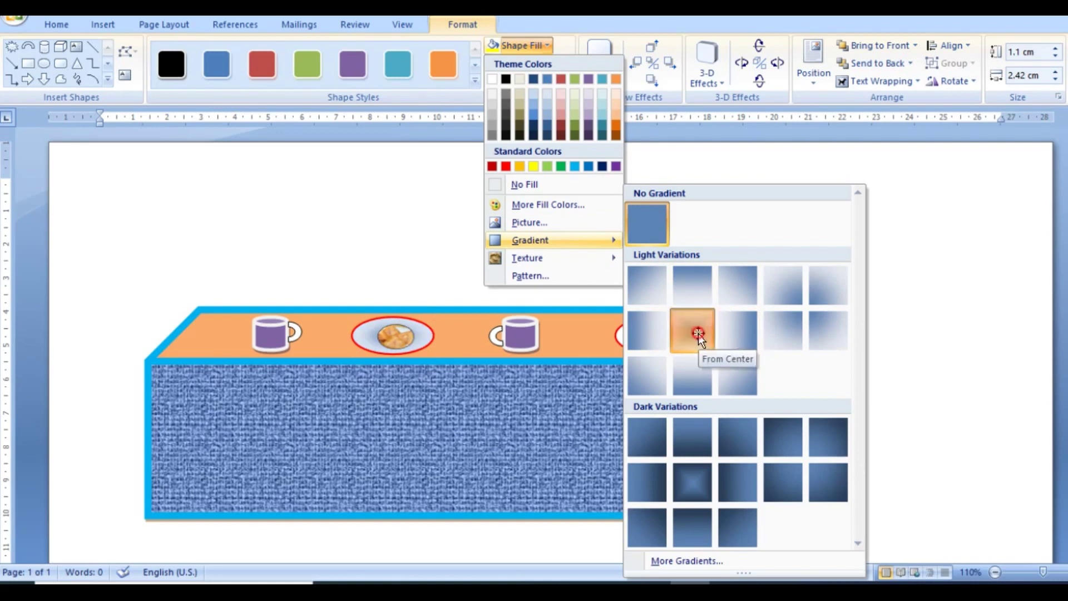
Apply the same From Center gradient fill to the right plate oval.
{"action": "left_click", "coordinate": [675, 338]}
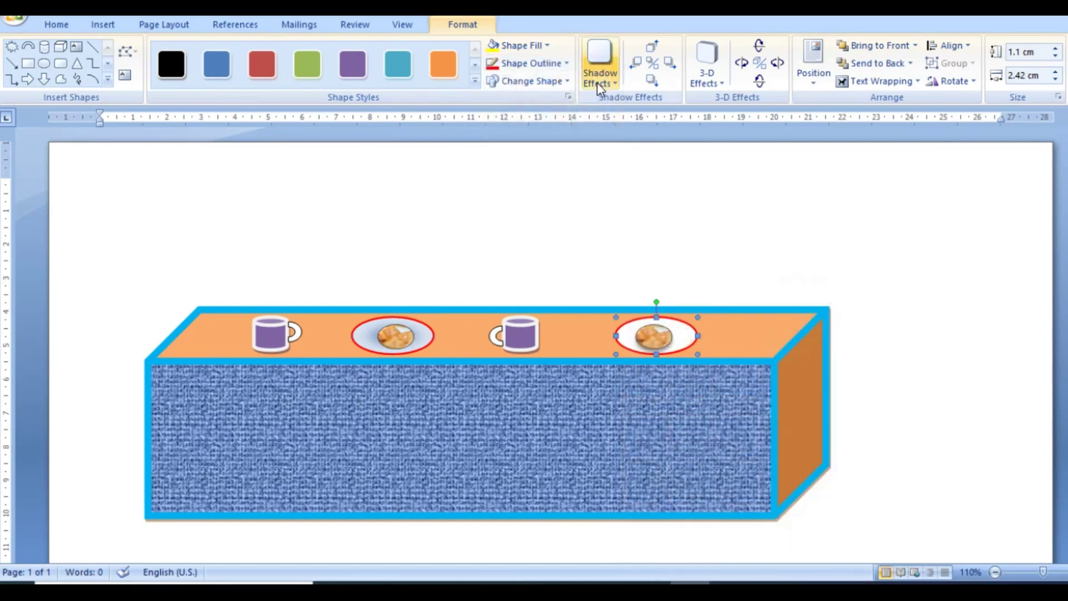
{"action": "left_click", "coordinate": [546, 47]}
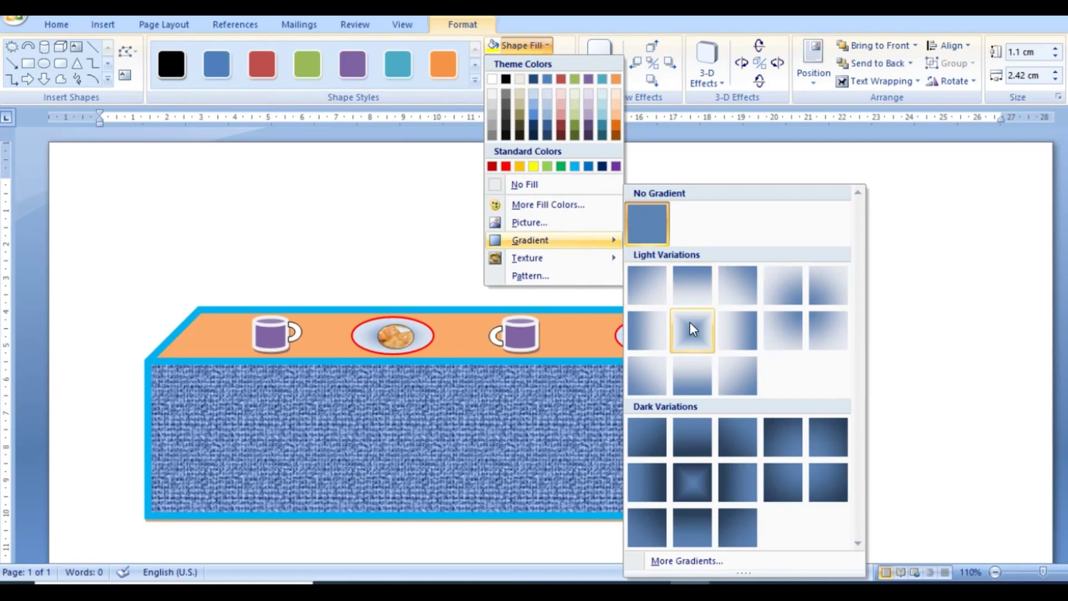
{"action": "left_click", "coordinate": [692, 325]}
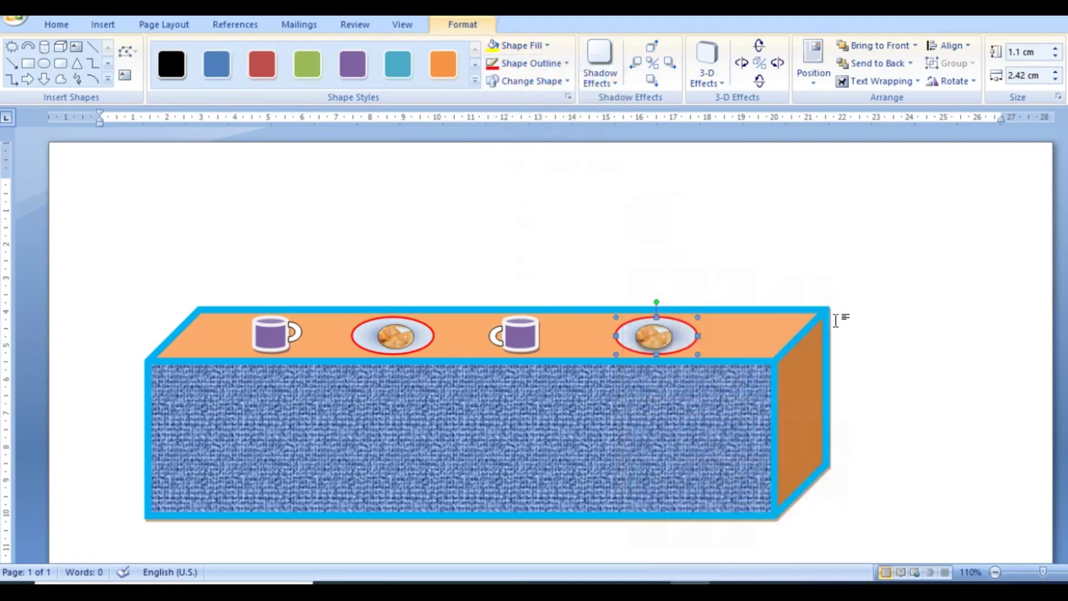
{"action": "left_click", "coordinate": [944, 297]}
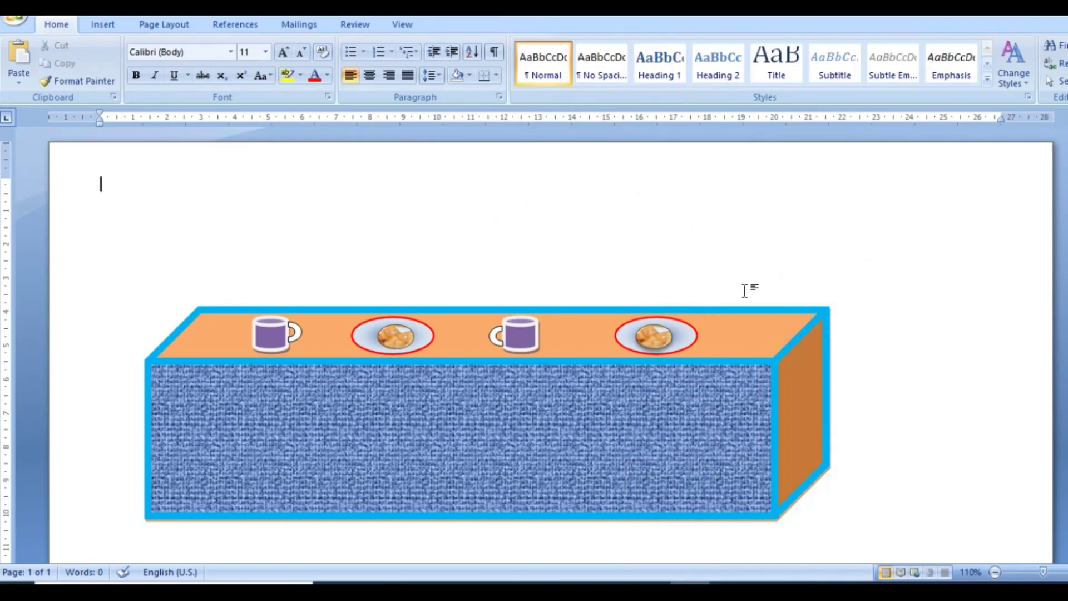
{"action": "left_click", "coordinate": [810, 421]}
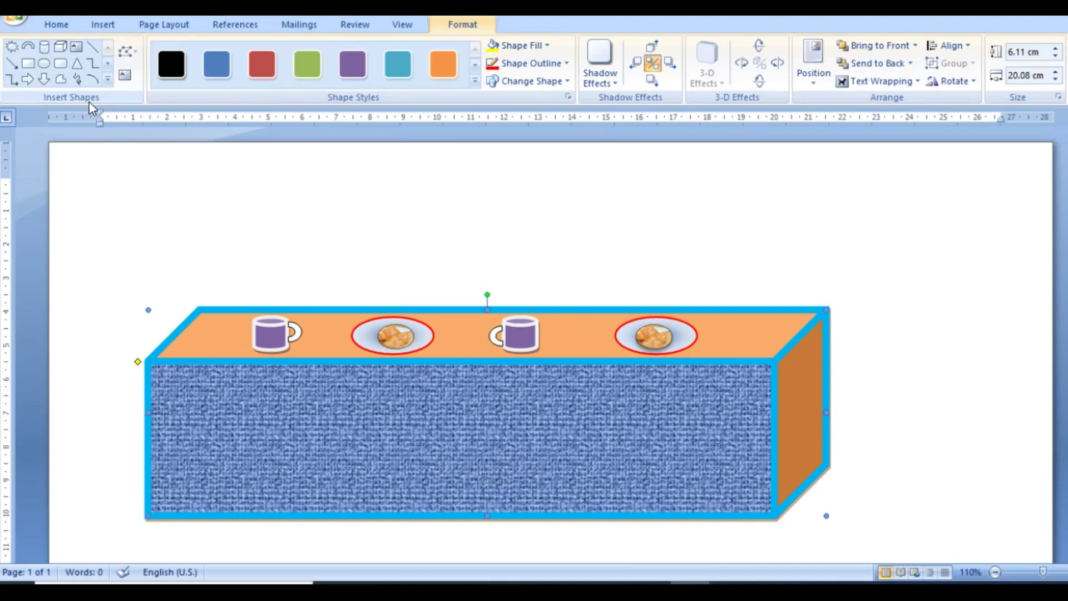
Draw a vertical banner shape, about 4.05 by 0.91 cm, at the left end of the denim front.
{"action": "left_click", "coordinate": [102, 25]}
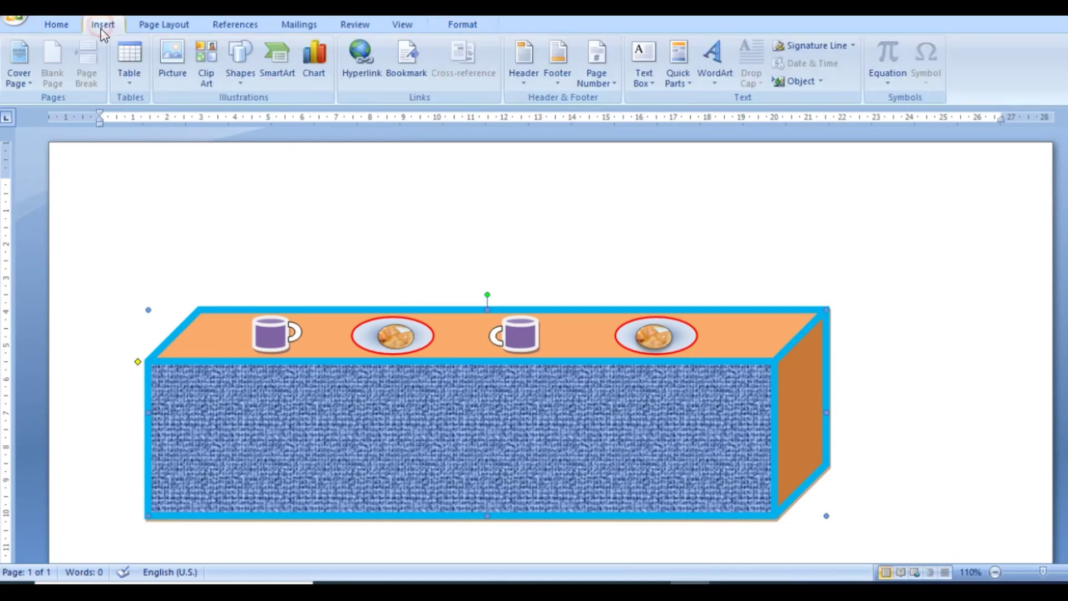
{"action": "left_click", "coordinate": [240, 83]}
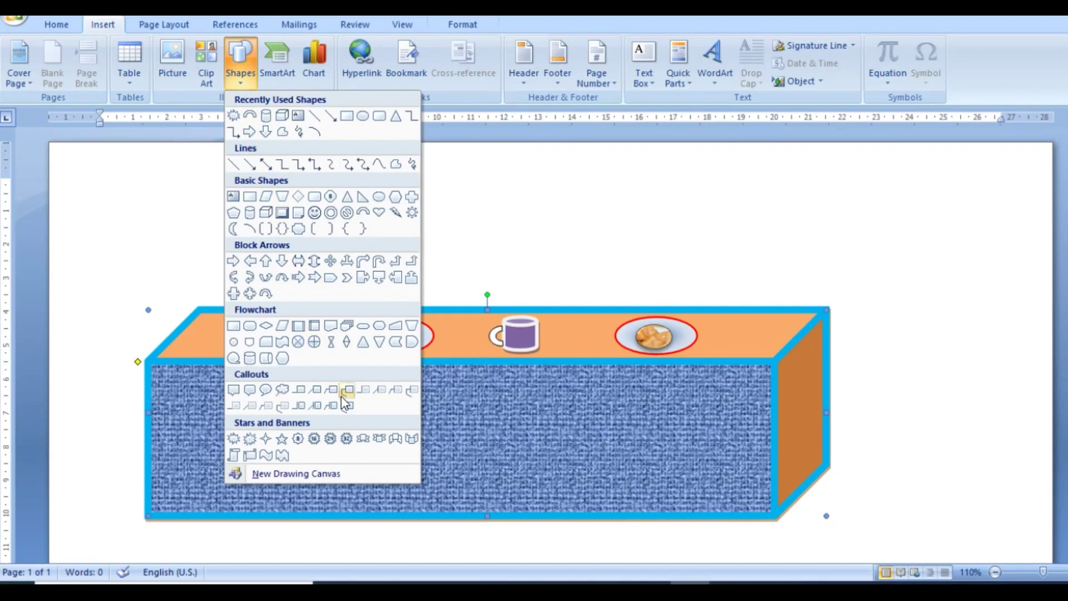
{"action": "left_click", "coordinate": [235, 458]}
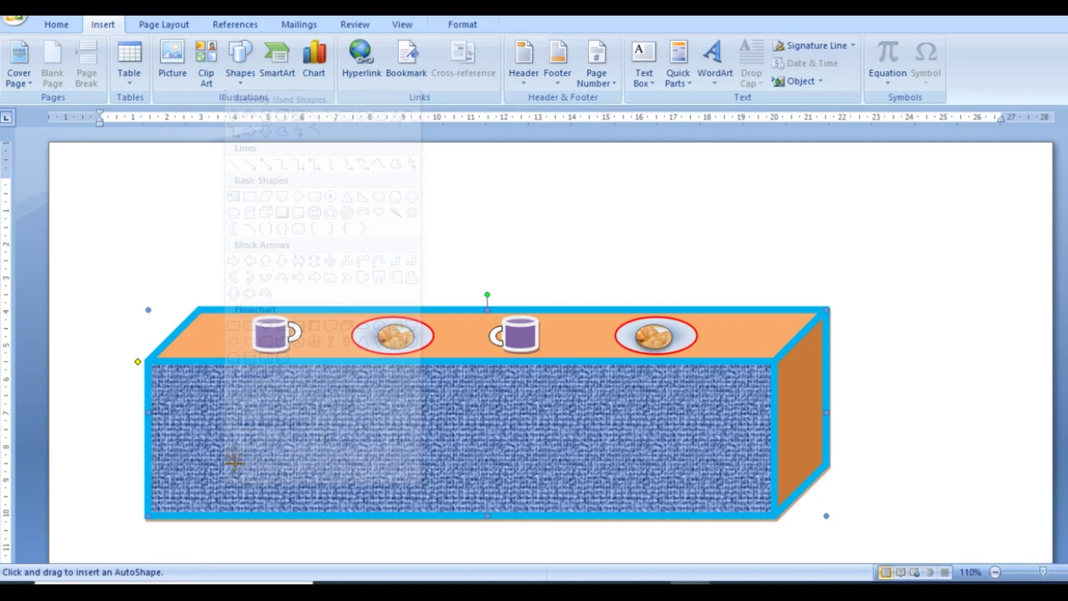
{"action": "mouse_move", "coordinate": [182, 372]}
{"action": "left_mouse_down"}
{"action": "mouse_move", "coordinate": [197, 498]}
{"action": "mouse_move", "coordinate": [210, 508]}
{"action": "left_mouse_up"}
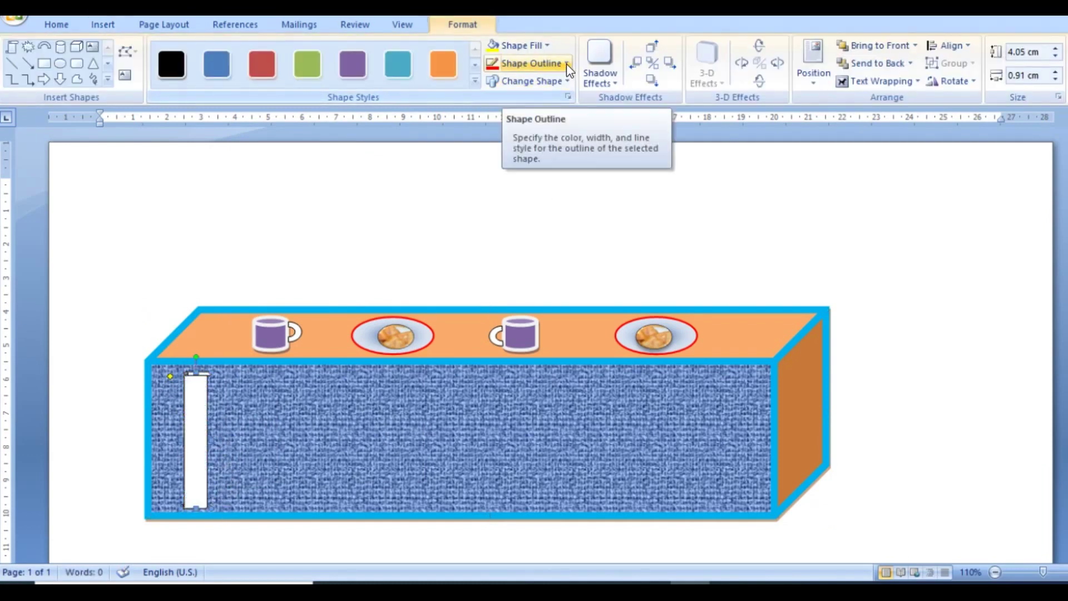
Give the thin left panel a Water droplets texture fill.
{"action": "left_click", "coordinate": [548, 46]}
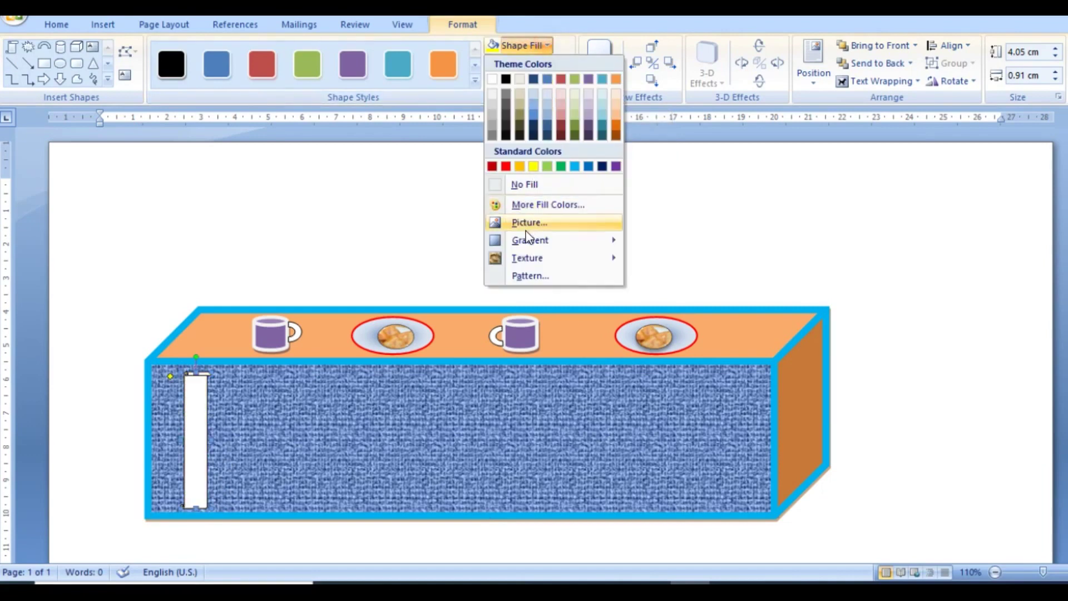
{"action": "mouse_move", "coordinate": [527, 258]}
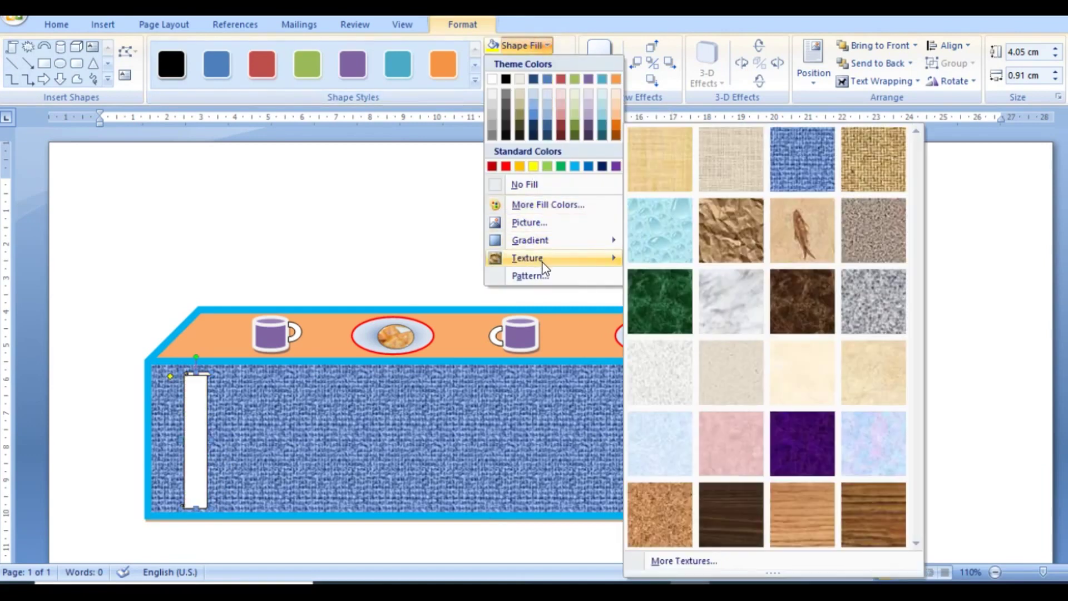
{"action": "left_click", "coordinate": [658, 232]}
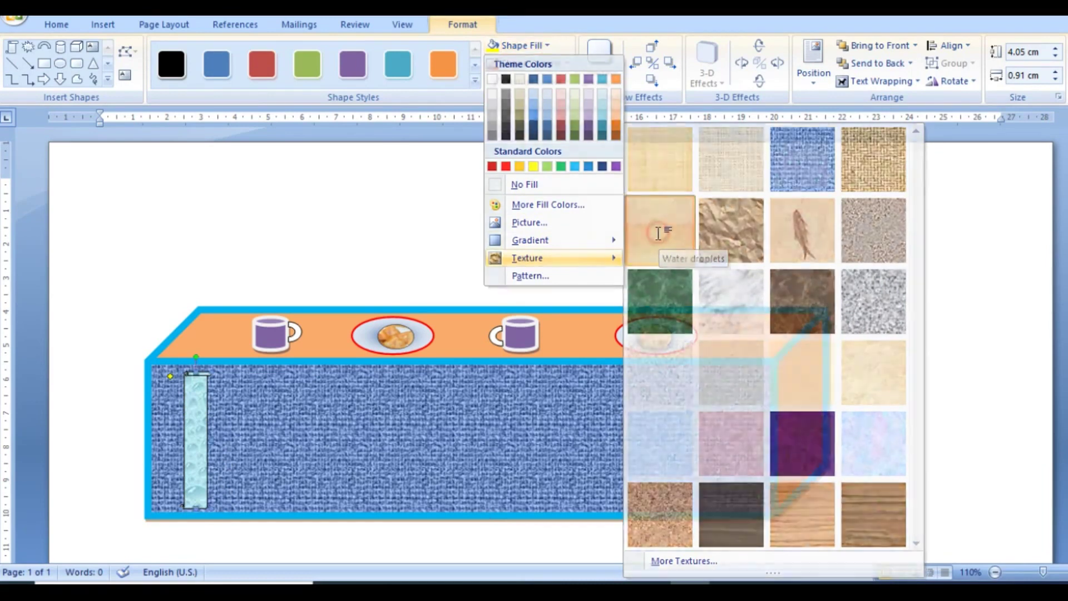
{"action": "left_click", "coordinate": [266, 418]}
{"action": "left_click", "coordinate": [196, 388]}
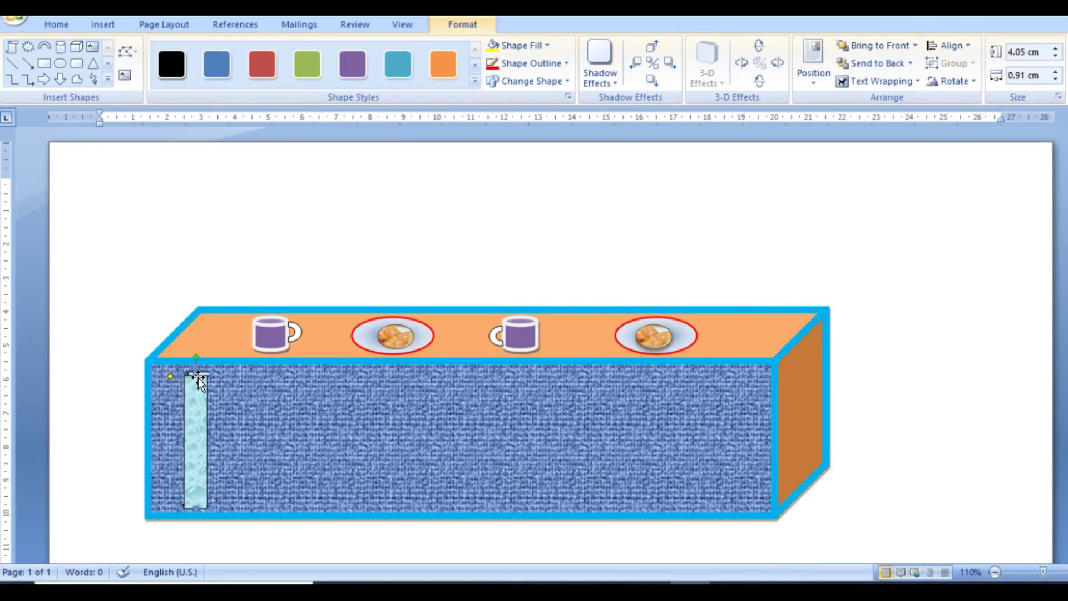
Stretch the water panel up to the front's top edge, duplicate it with Ctrl+D, and space both panels across the front.
{"action": "left_click_drag", "start_coordinate": [198, 377], "coordinate": [195, 366]}
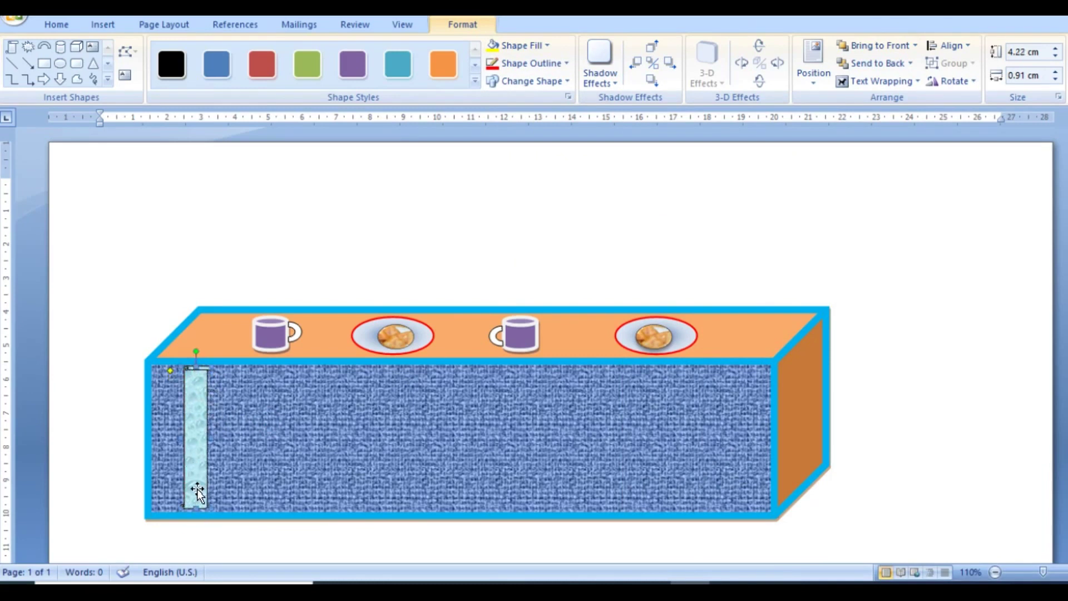
{"action": "key", "text": "ctrl+d"}
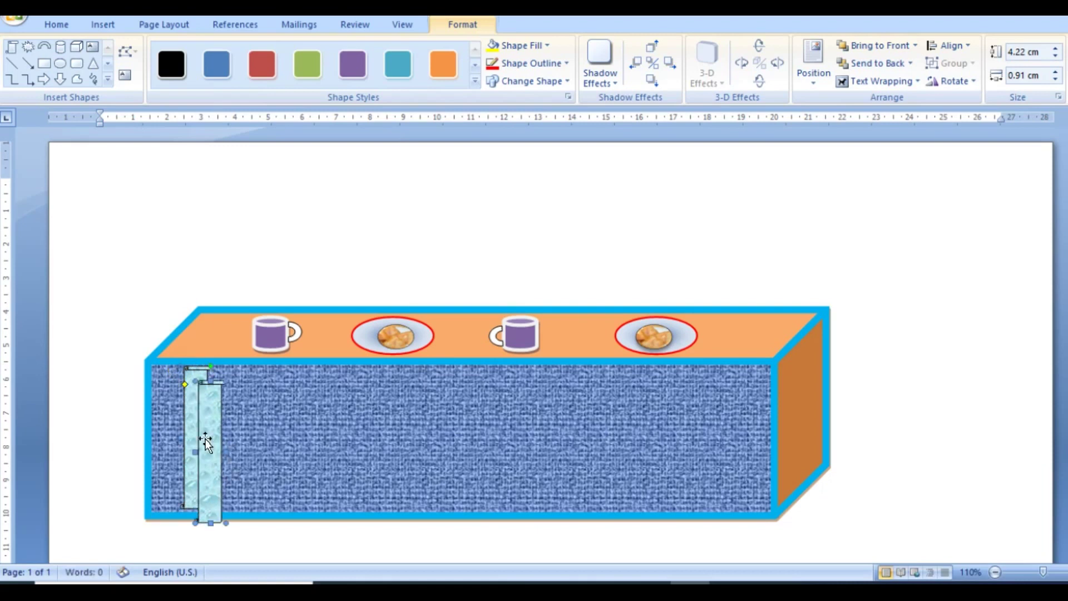
{"action": "left_click_drag", "start_coordinate": [209, 440], "coordinate": [531, 422]}
{"action": "left_click_drag", "start_coordinate": [626, 424], "coordinate": [667, 425]}
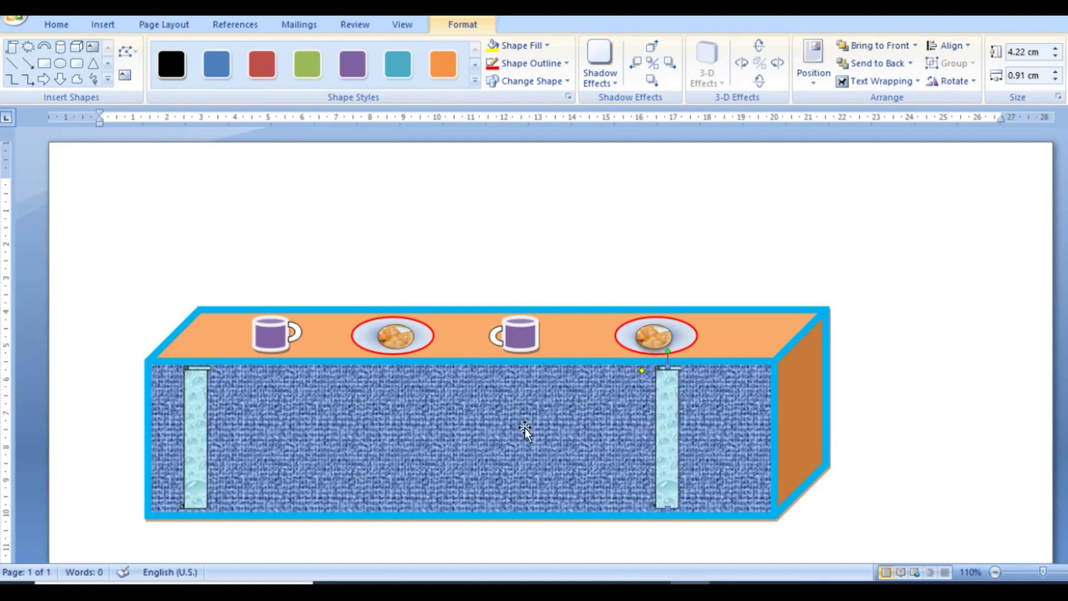
{"action": "left_click", "coordinate": [194, 434]}
{"action": "left_click_drag", "start_coordinate": [244, 434], "coordinate": [245, 436]}
{"action": "left_click", "coordinate": [465, 222]}
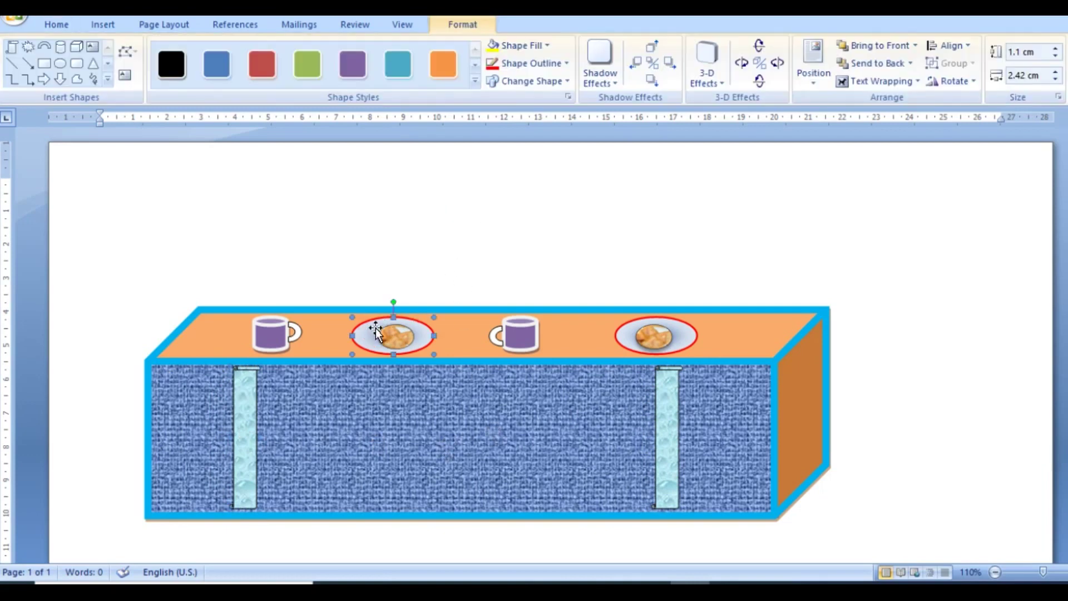
Replace the gradient on both plate ovals with the Water droplets texture.
{"action": "left_click", "coordinate": [566, 61]}
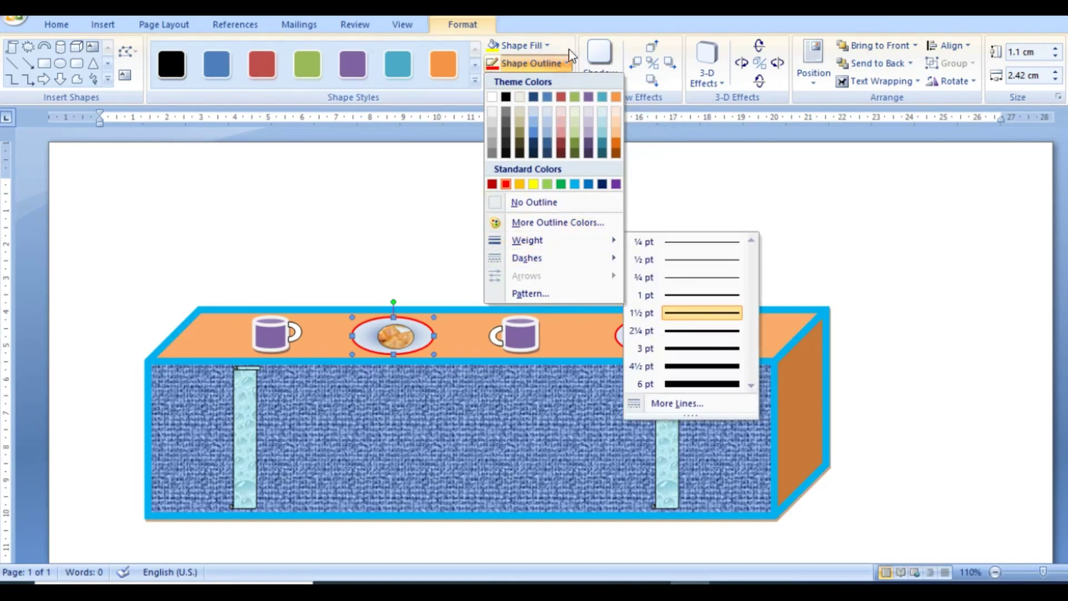
{"action": "left_click", "coordinate": [548, 45]}
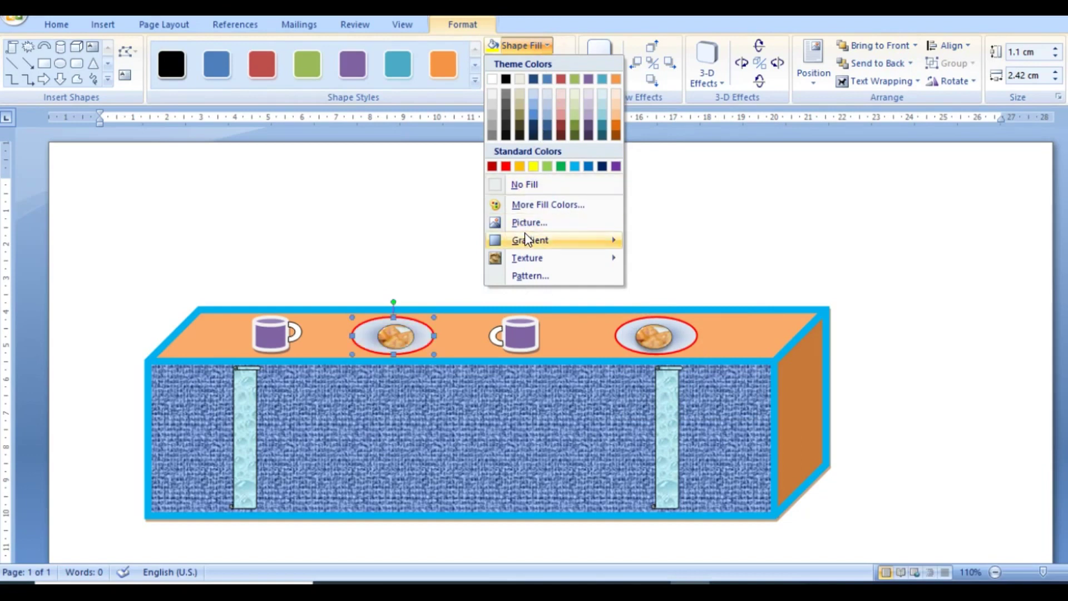
{"action": "mouse_move", "coordinate": [527, 258]}
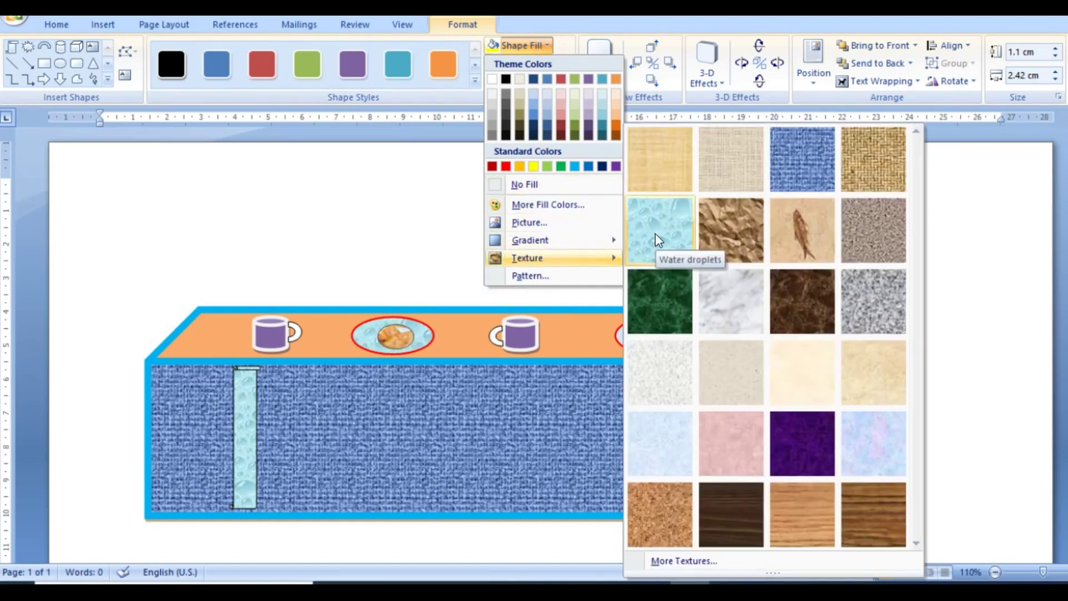
{"action": "left_click", "coordinate": [659, 240]}
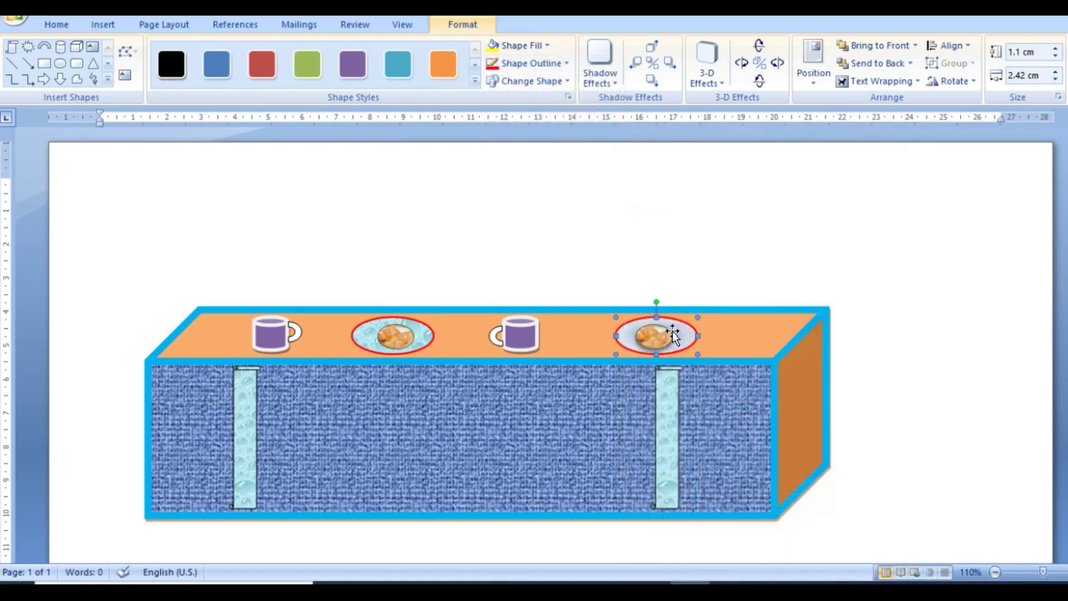
{"action": "left_click", "coordinate": [547, 45]}
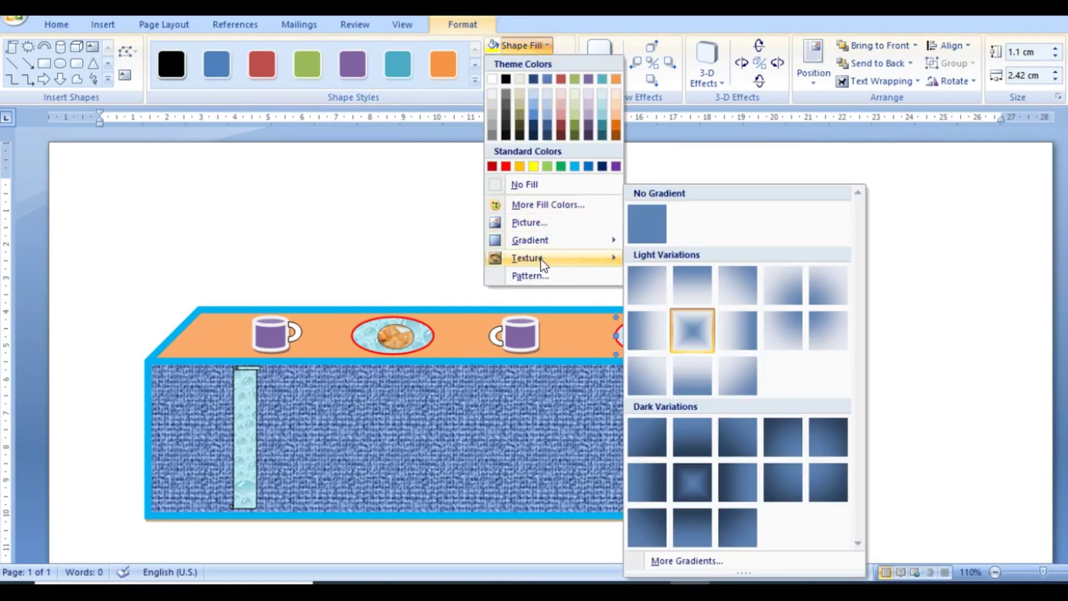
{"action": "mouse_move", "coordinate": [528, 258]}
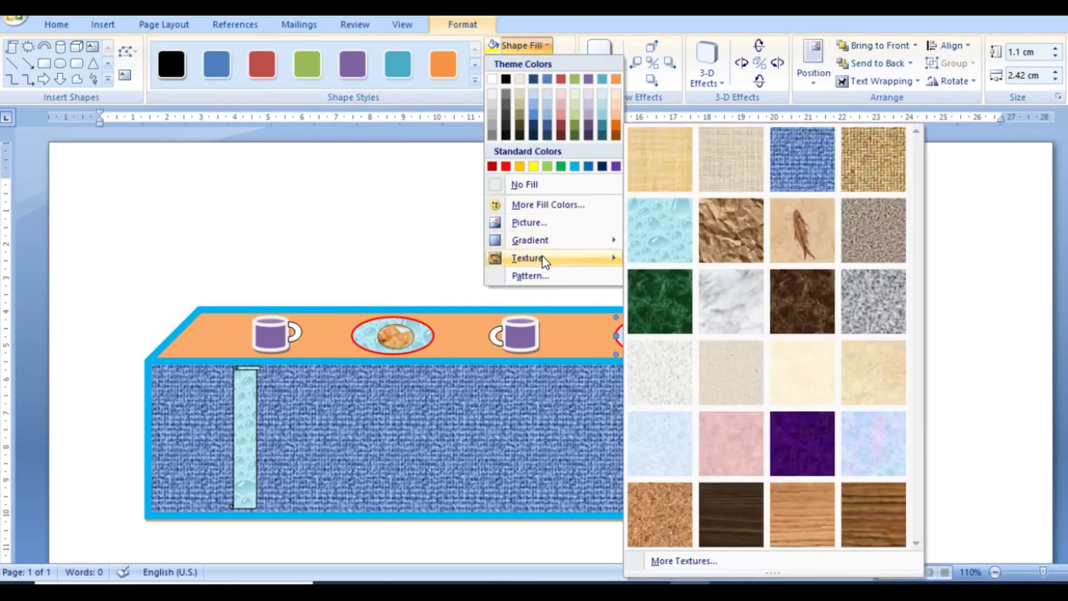
{"action": "left_click", "coordinate": [649, 240]}
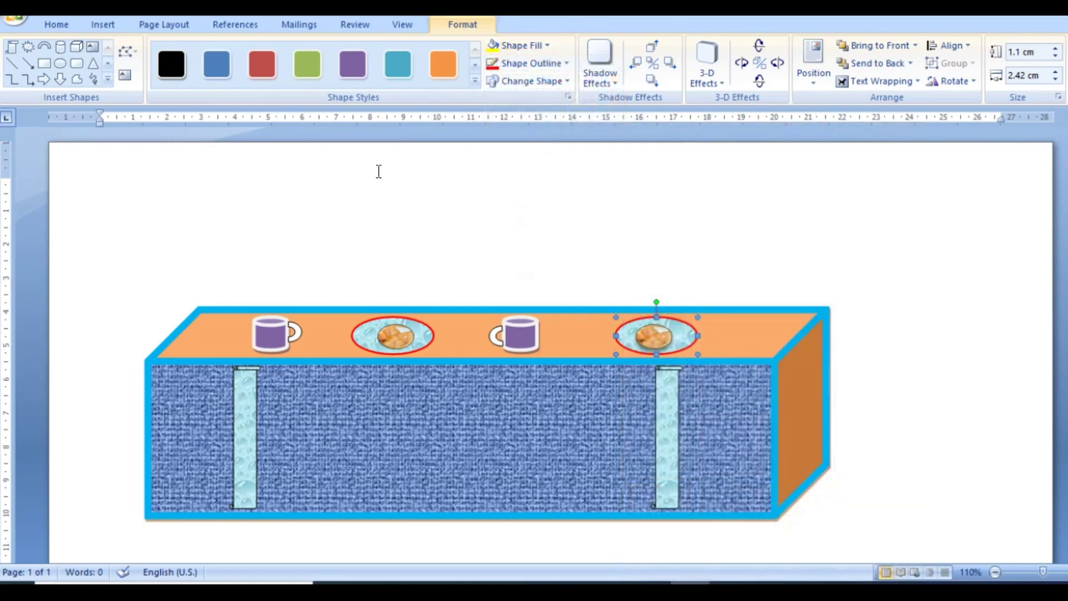
{"action": "left_click", "coordinate": [396, 335]}
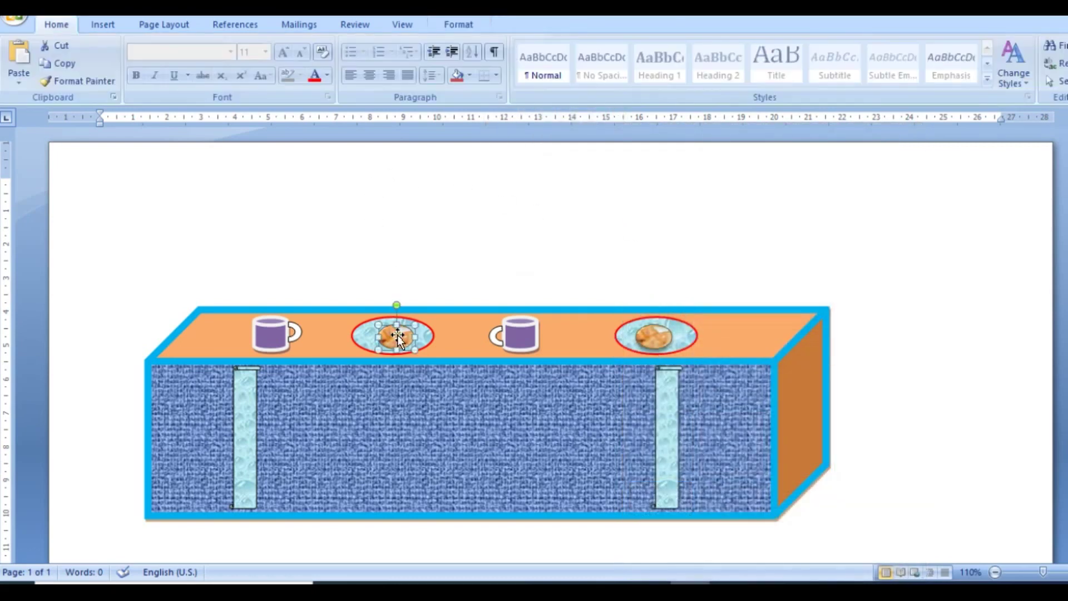
Set the left-plate samosa picture's border to No Outline, leaving shapes and effects unchanged.
{"action": "double_click", "coordinate": [397, 335]}
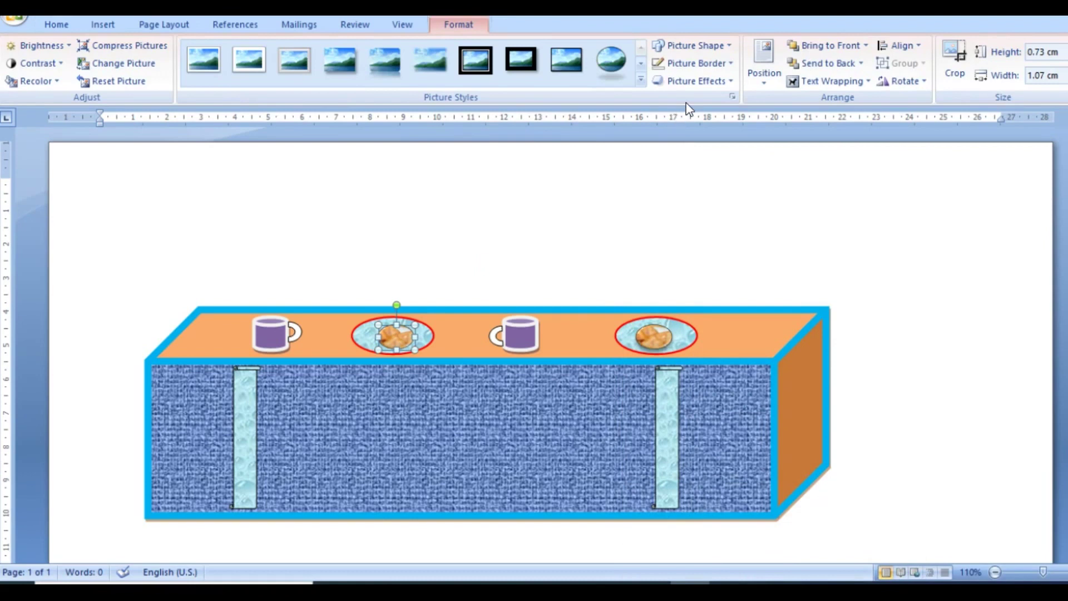
{"action": "left_click", "coordinate": [729, 46]}
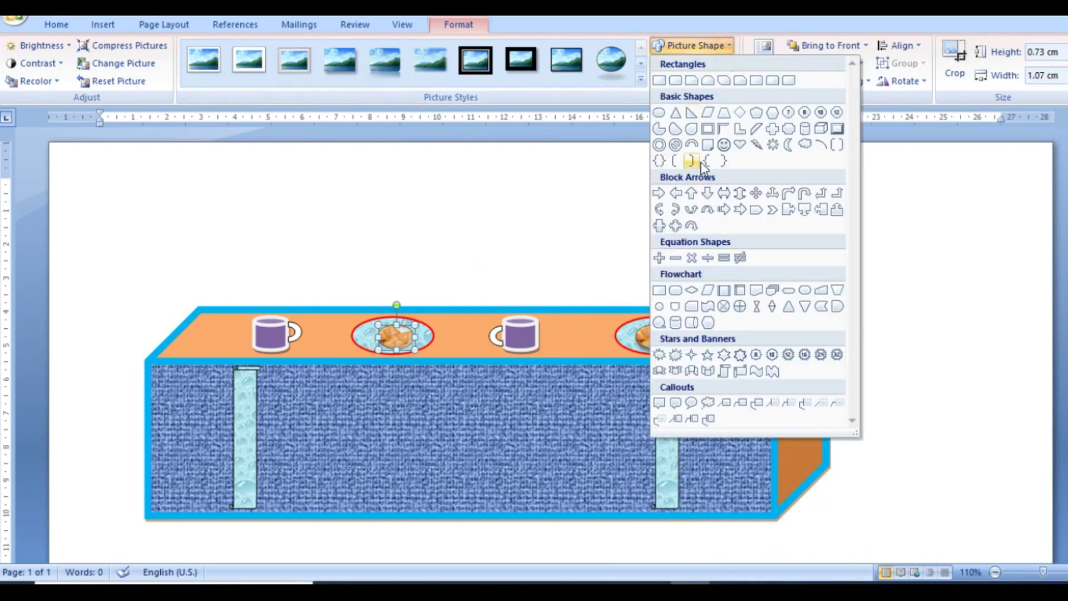
{"action": "left_click", "coordinate": [730, 46]}
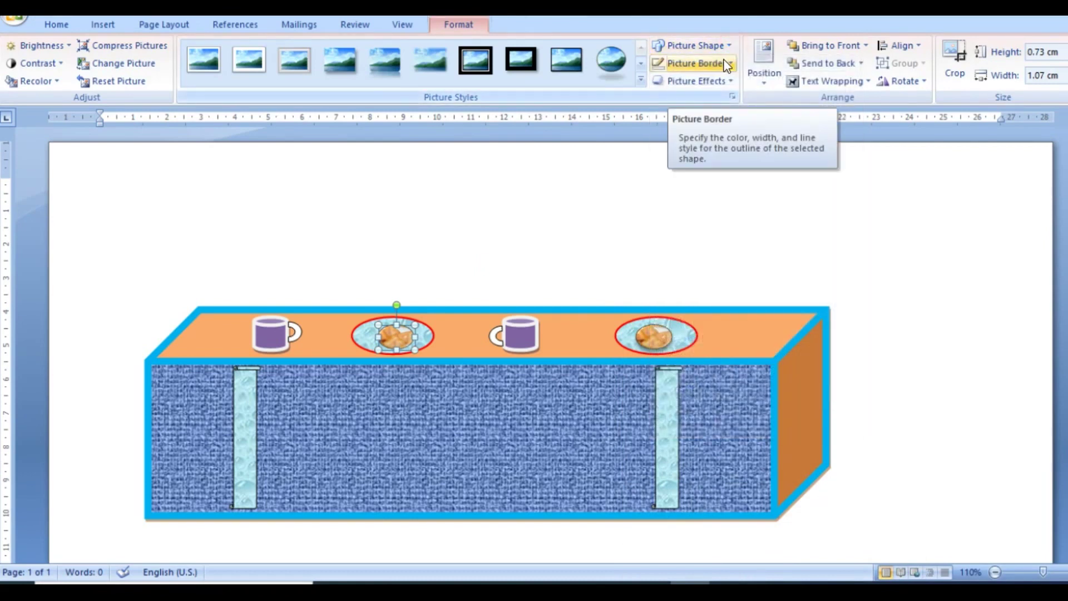
{"action": "left_click", "coordinate": [730, 65]}
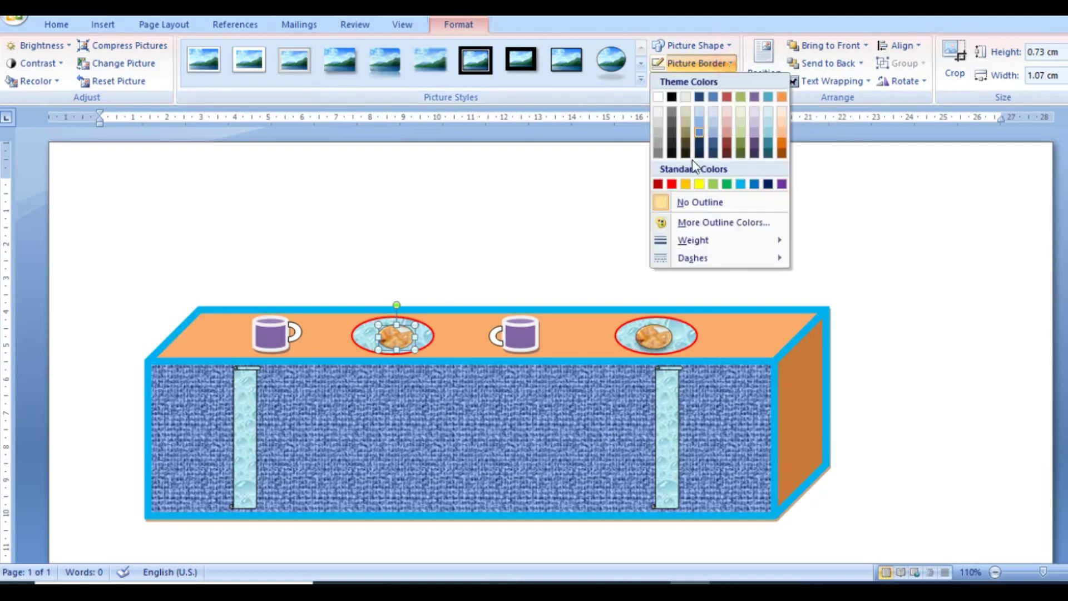
{"action": "left_click", "coordinate": [680, 202]}
{"action": "left_click", "coordinate": [733, 84]}
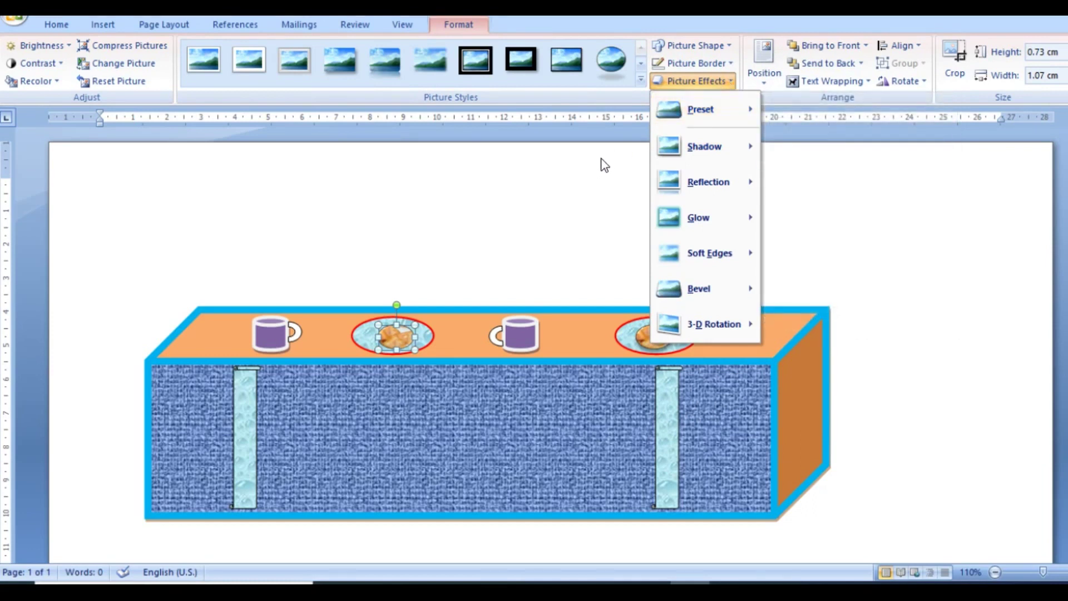
{"action": "left_click", "coordinate": [587, 178]}
{"action": "left_click", "coordinate": [945, 313]}
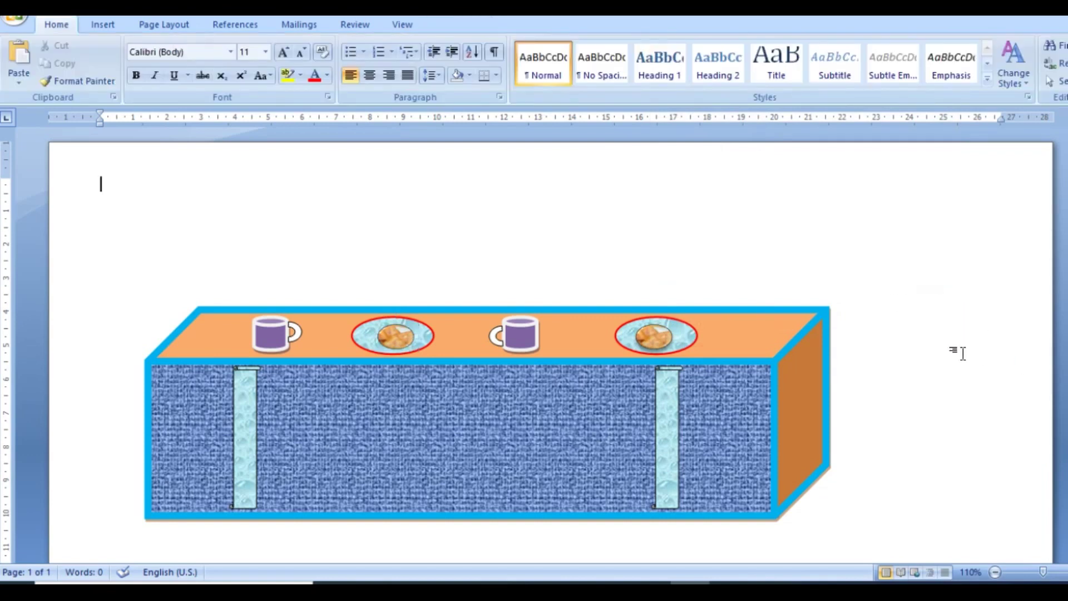
Place the cursor on a new blank line just below the counter drawing.
{"action": "scroll", "coordinate": [962, 353], "scroll_direction": "down", "scroll_amount": 1}
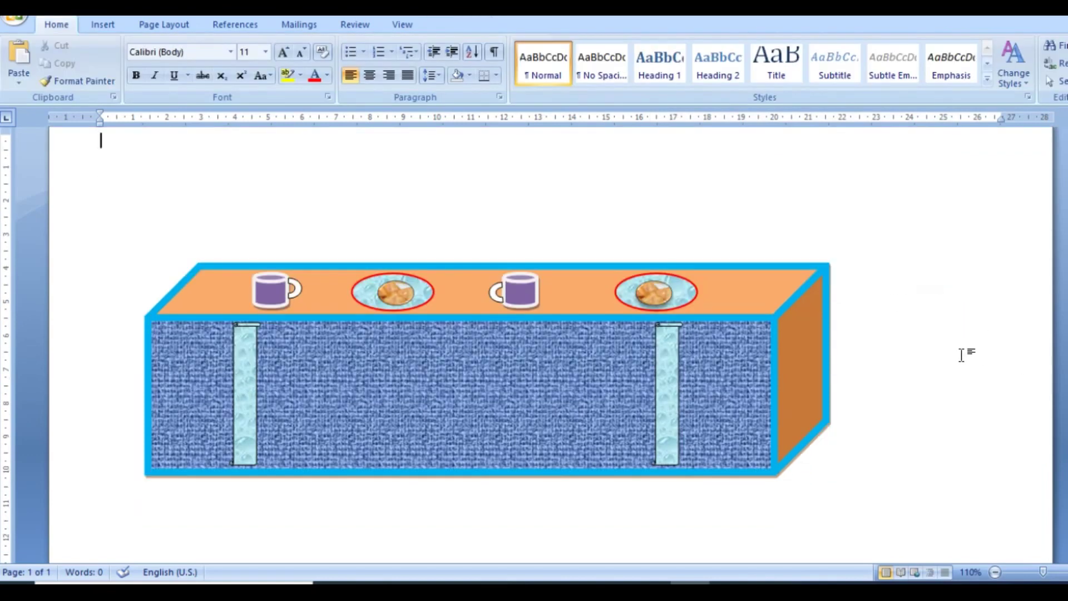
{"action": "scroll", "coordinate": [961, 355], "scroll_direction": "down", "scroll_amount": 1}
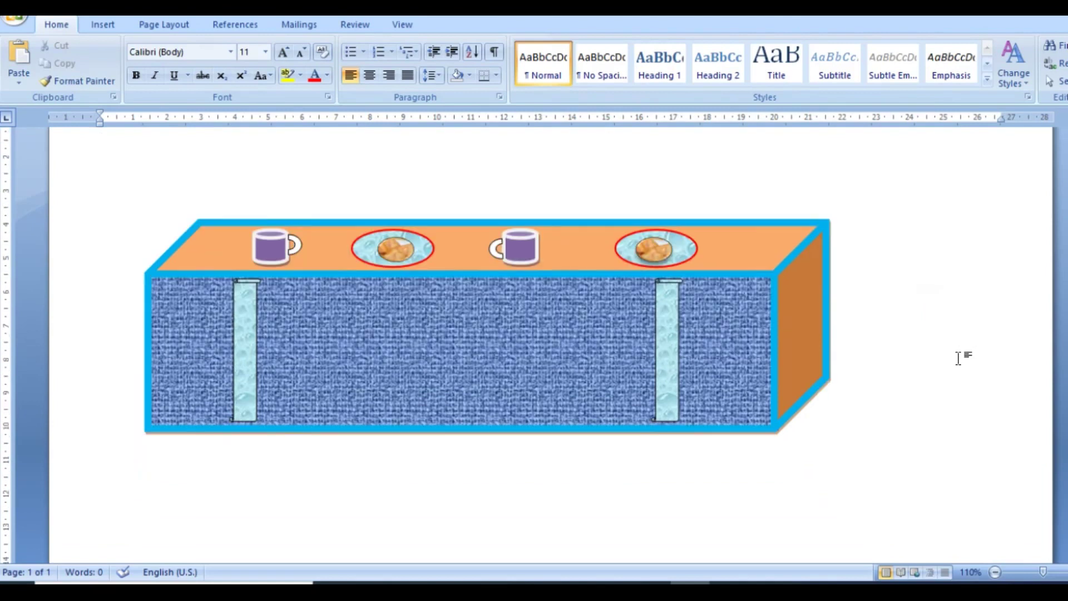
{"action": "scroll", "coordinate": [958, 357], "scroll_direction": "up", "scroll_amount": 1}
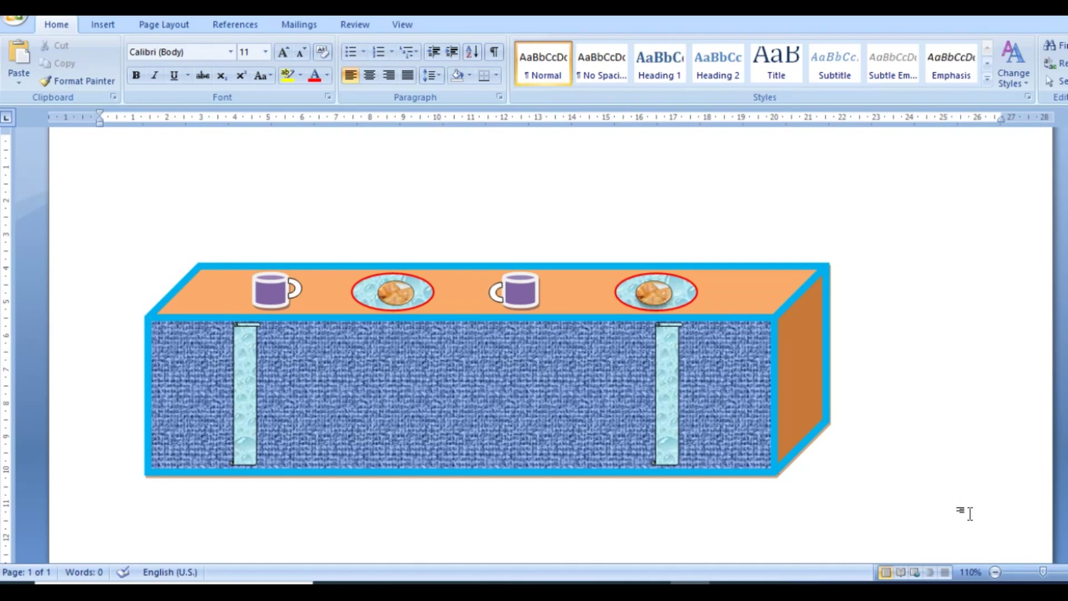
{"action": "double_click", "coordinate": [930, 547]}
{"action": "scroll", "coordinate": [983, 520], "scroll_direction": "up", "scroll_amount": 1, "text": "ctrl"}
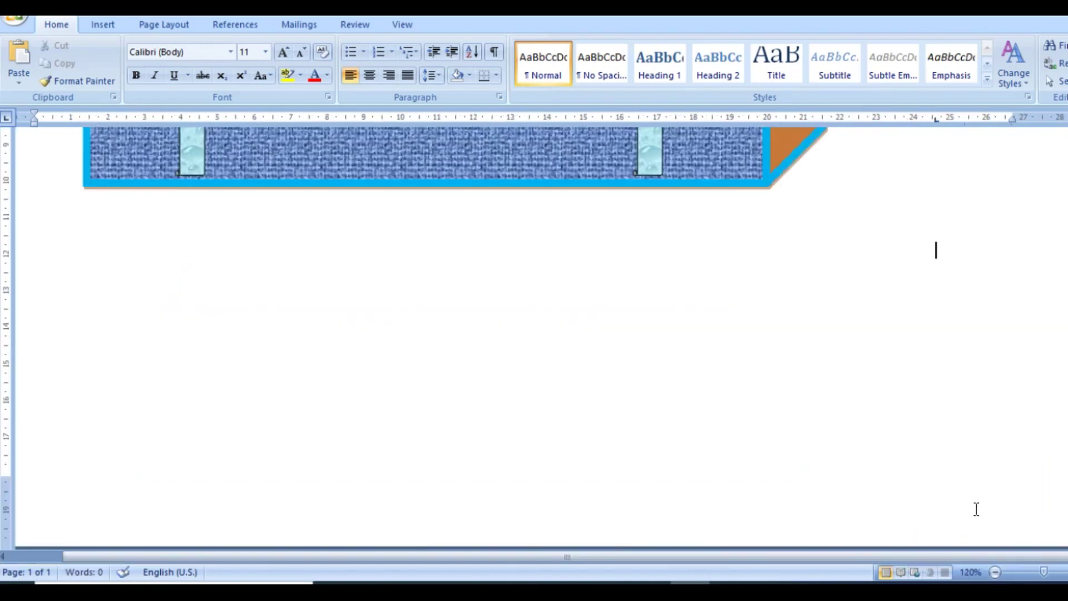
{"action": "scroll", "coordinate": [964, 494], "scroll_direction": "up", "scroll_amount": 1}
{"action": "scroll", "coordinate": [965, 494], "scroll_direction": "up", "scroll_amount": 2}
{"action": "scroll", "coordinate": [964, 494], "scroll_direction": "up", "scroll_amount": 1}
{"action": "scroll", "coordinate": [964, 494], "scroll_direction": "up", "scroll_amount": 1}
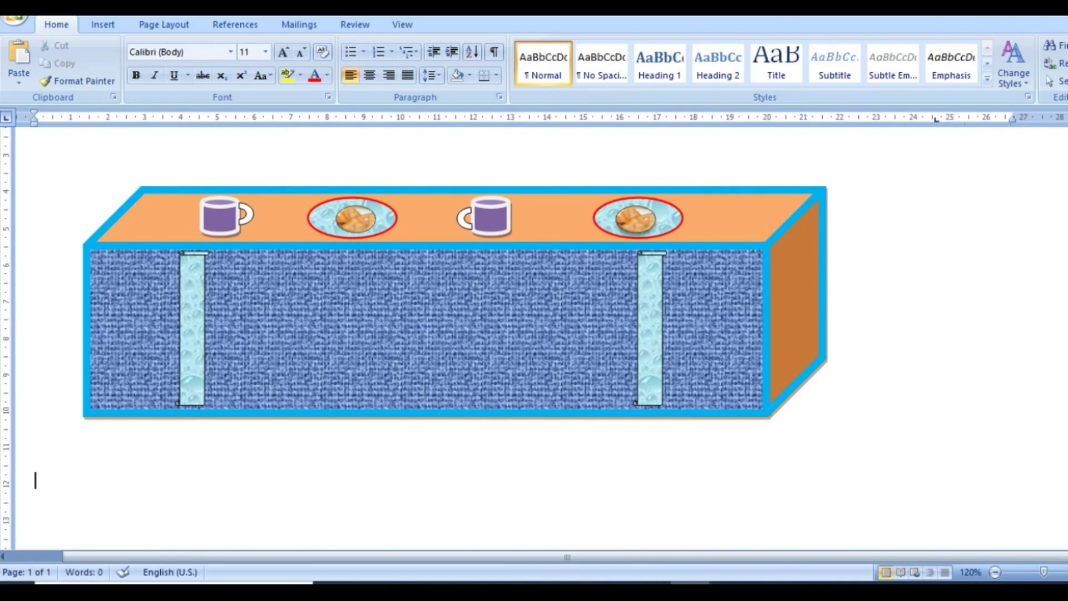
Enlarge the font and type the caption 'TABLE WITH TEA AND BREAKFAST READY'.
{"action": "key", "text": "ctrl+shift+period"}
{"action": "key", "text": "ctrl+shift+period"}
{"action": "key", "text": "ctrl+shift+period"}
{"action": "key", "text": "ctrl+shift+period"}
{"action": "key", "text": "ctrl+shift+period"}
{"action": "key", "text": "ctrl+shift+period"}
{"action": "type", "text": "ta"}
{"action": "type", "text": "TABLE"}
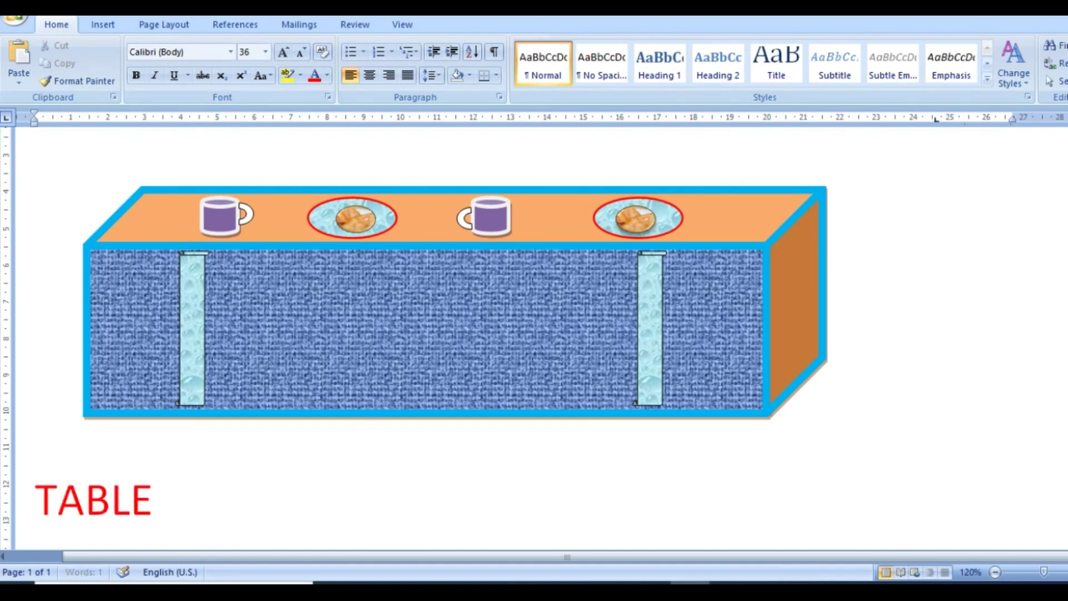
{"action": "type", "text": " WITH TEA"}
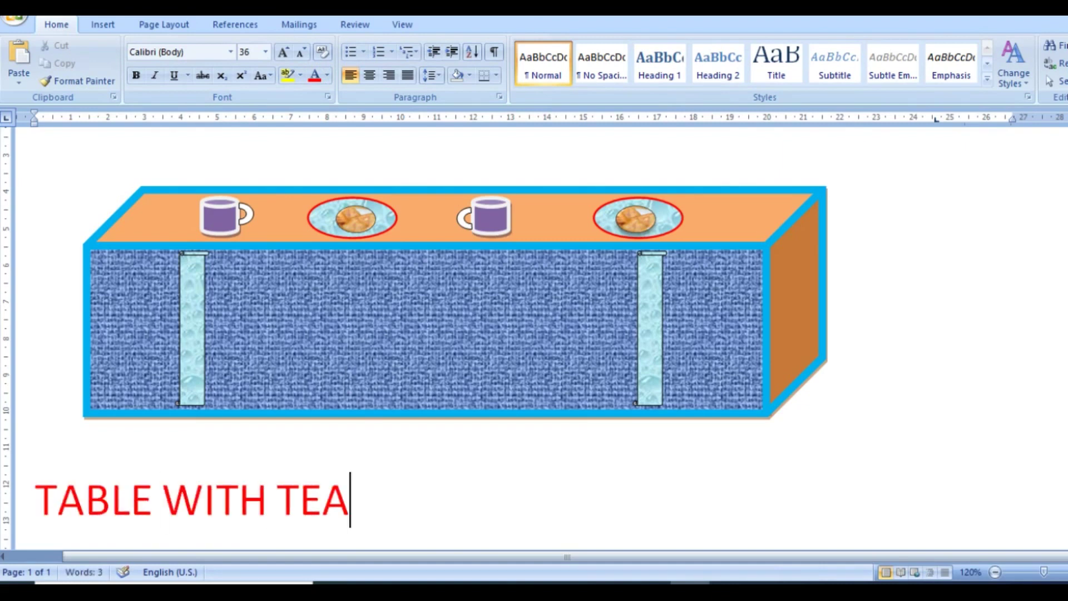
{"action": "type", "text": " A"}
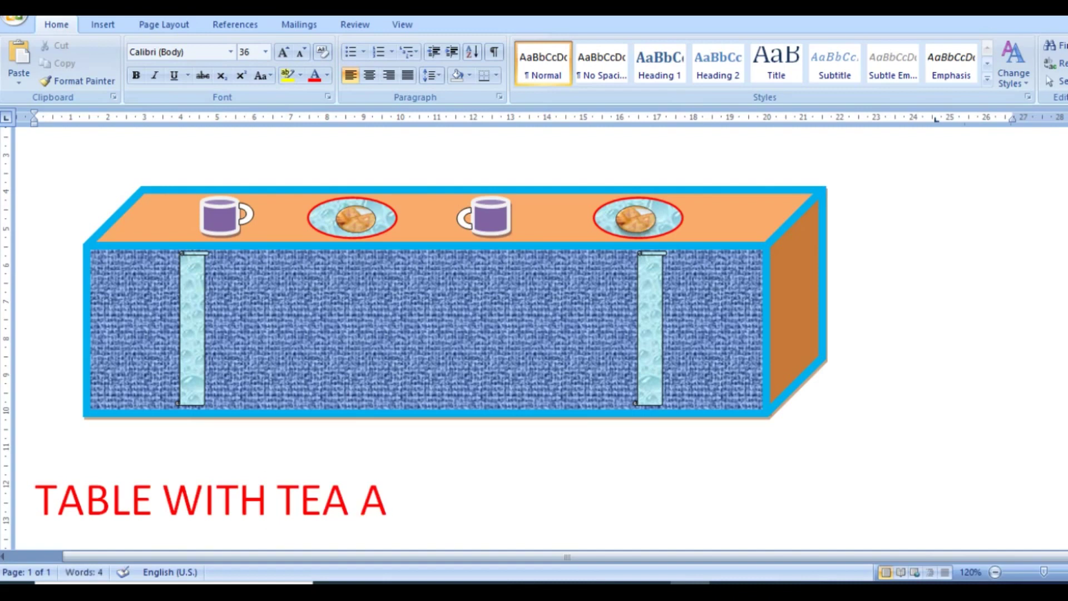
{"action": "type", "text": "NDFI"}
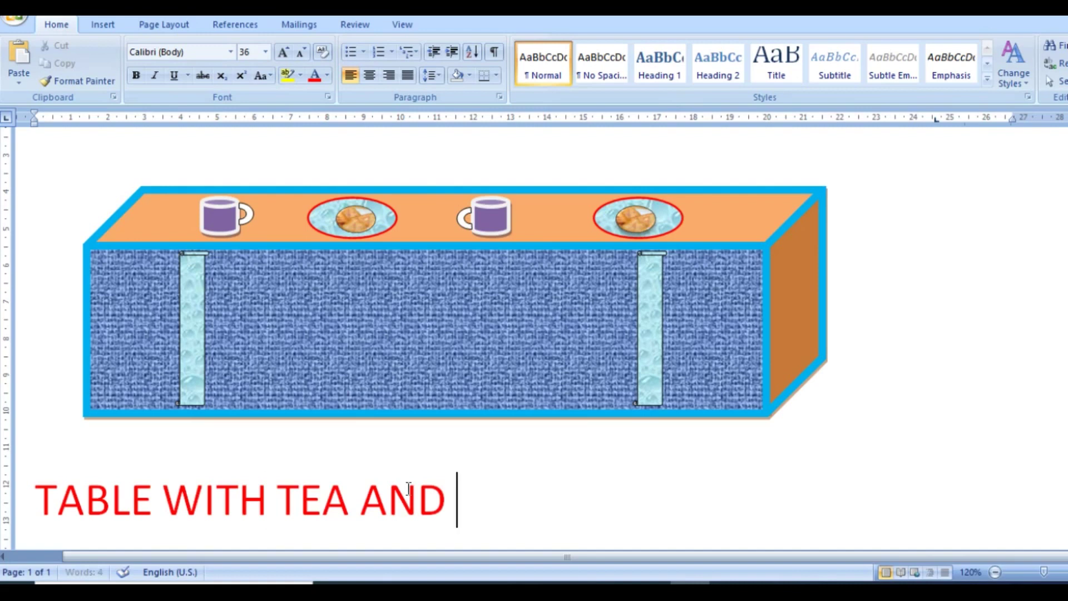
{"action": "type", "text": "BREAK"}
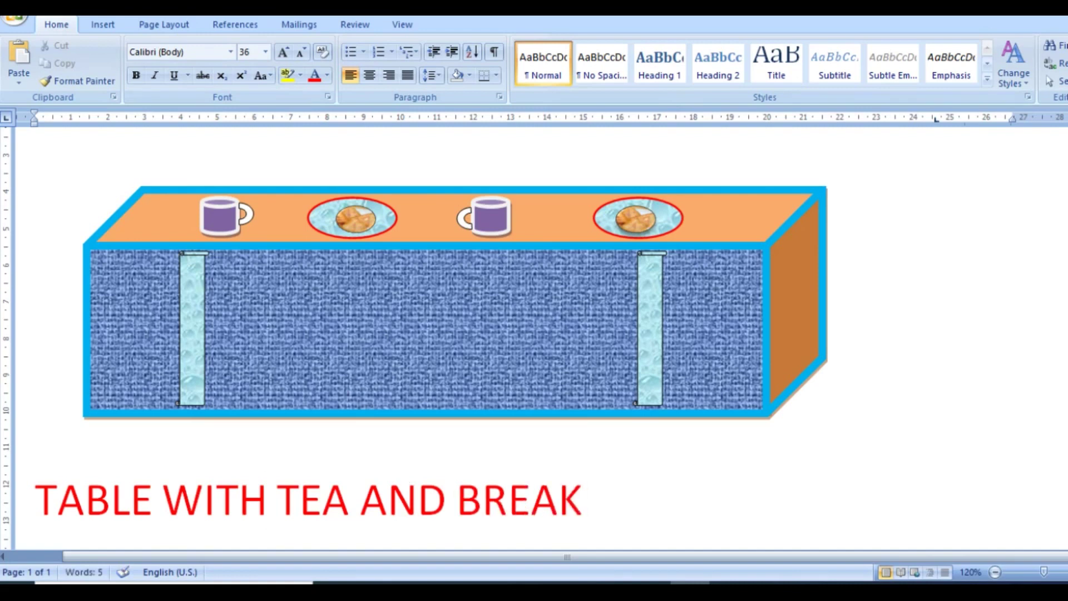
{"action": "type", "text": "FAST"}
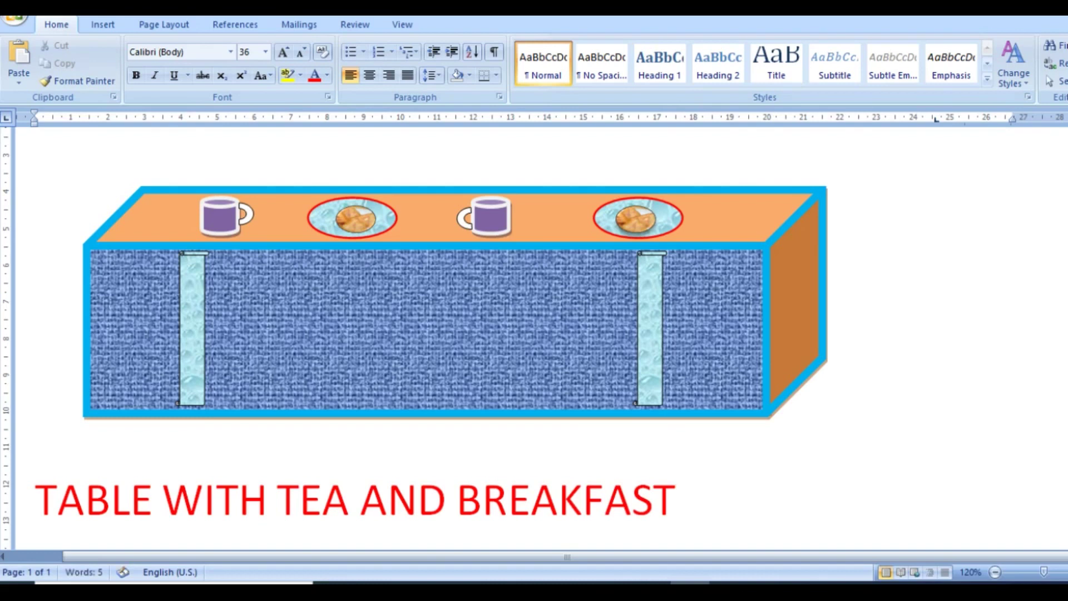
{"action": "type", "text": " REA"}
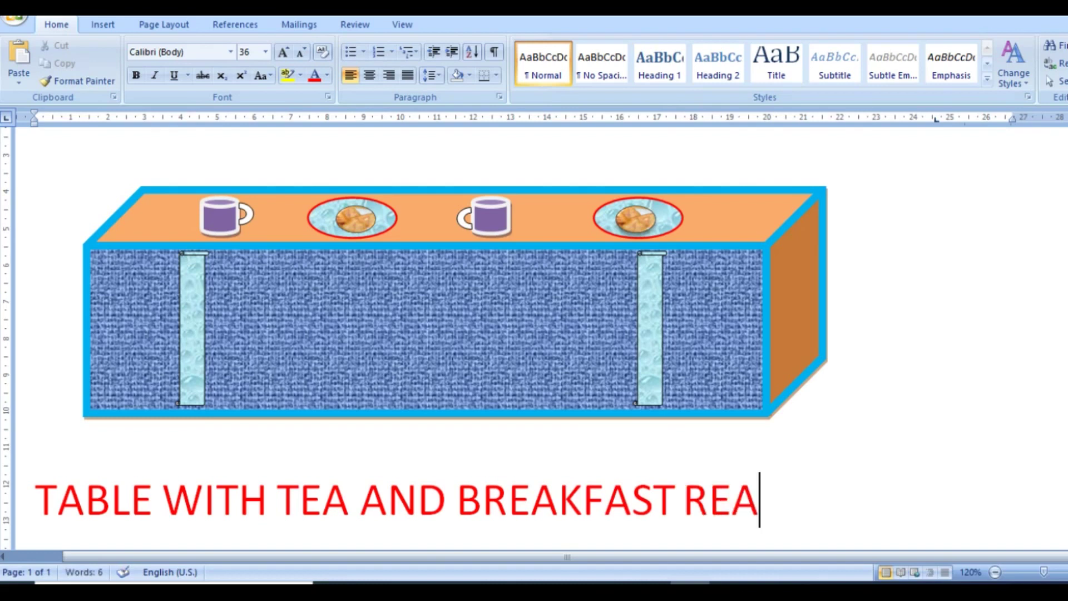
{"action": "type", "text": "DY"}
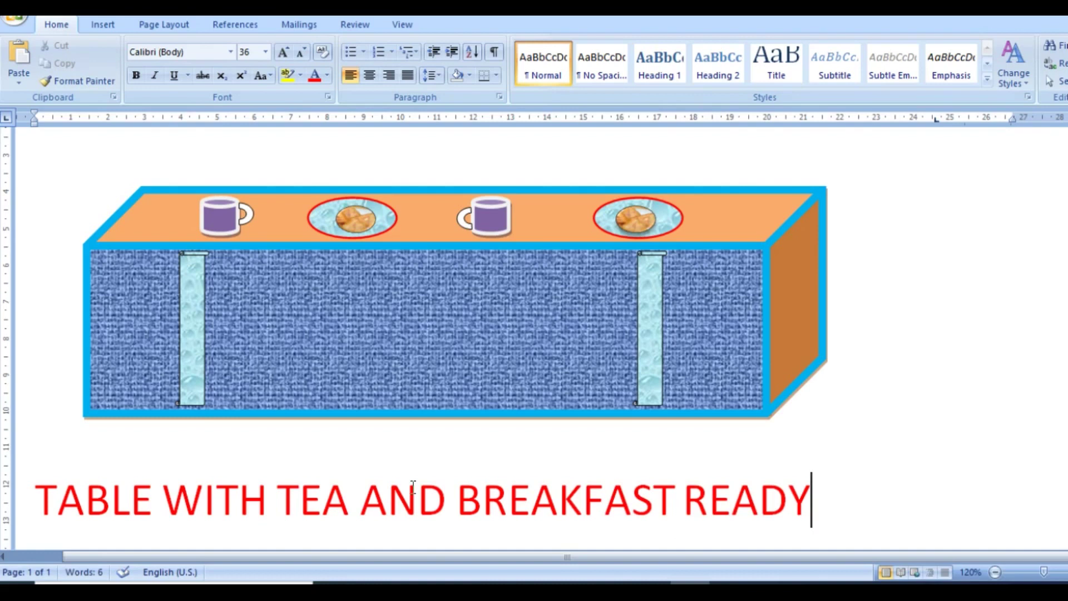
Apply bold to the full red 36-pt caption line 'TABLE WITH TEA AND BREAKFAST READY' and check the result.
{"action": "left_click", "coordinate": [950, 517]}
{"action": "mouse_move", "coordinate": [817, 501]}
{"action": "left_mouse_down"}
{"action": "mouse_move", "coordinate": [124, 513]}
{"action": "mouse_move", "coordinate": [62, 502]}
{"action": "left_mouse_up"}
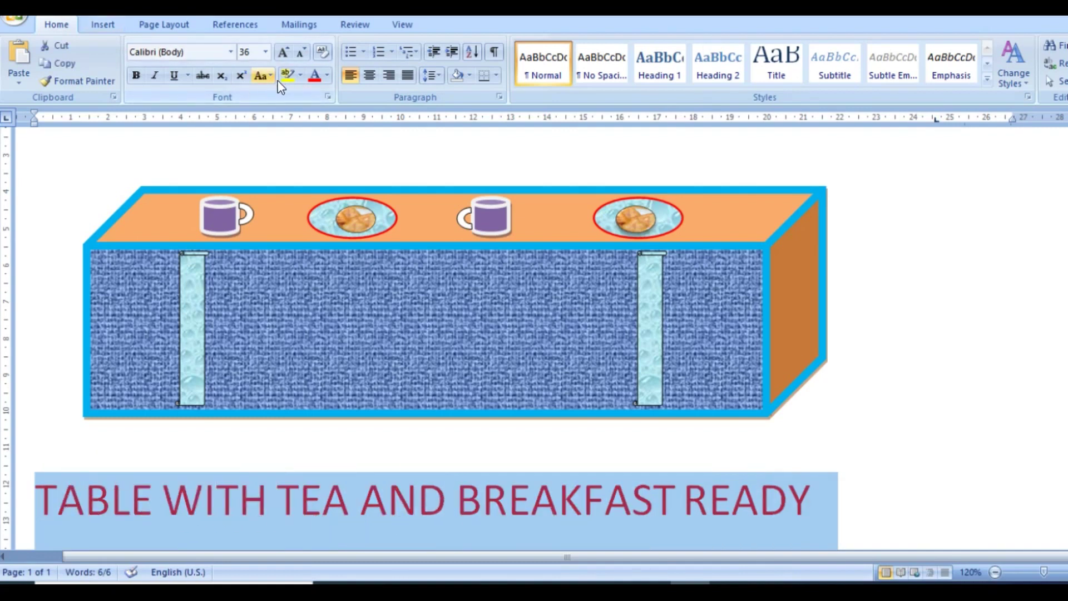
{"action": "left_click", "coordinate": [135, 77]}
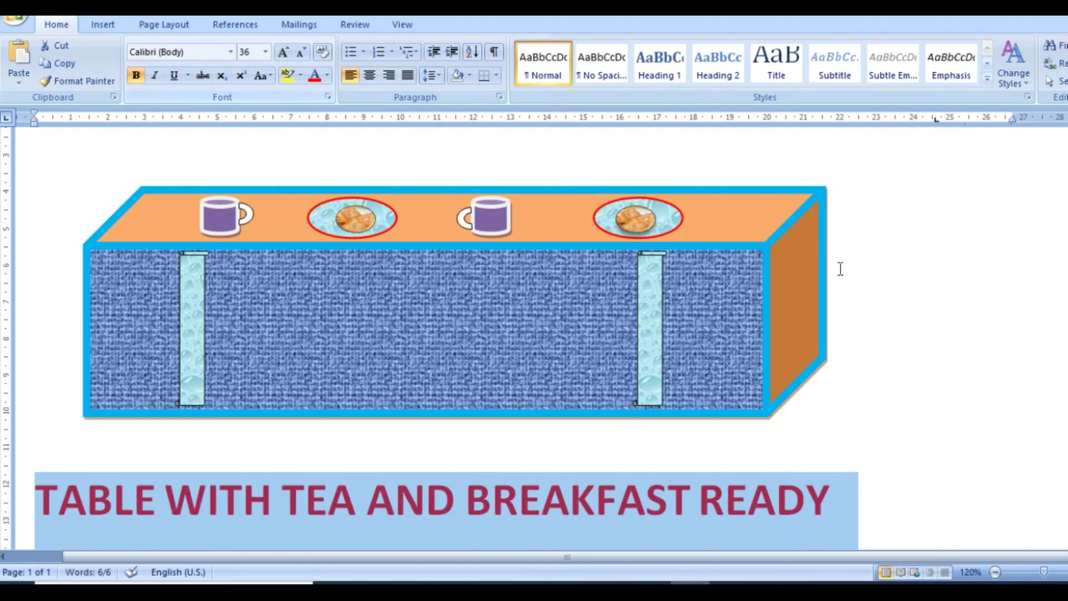
{"action": "left_click", "coordinate": [1020, 422]}
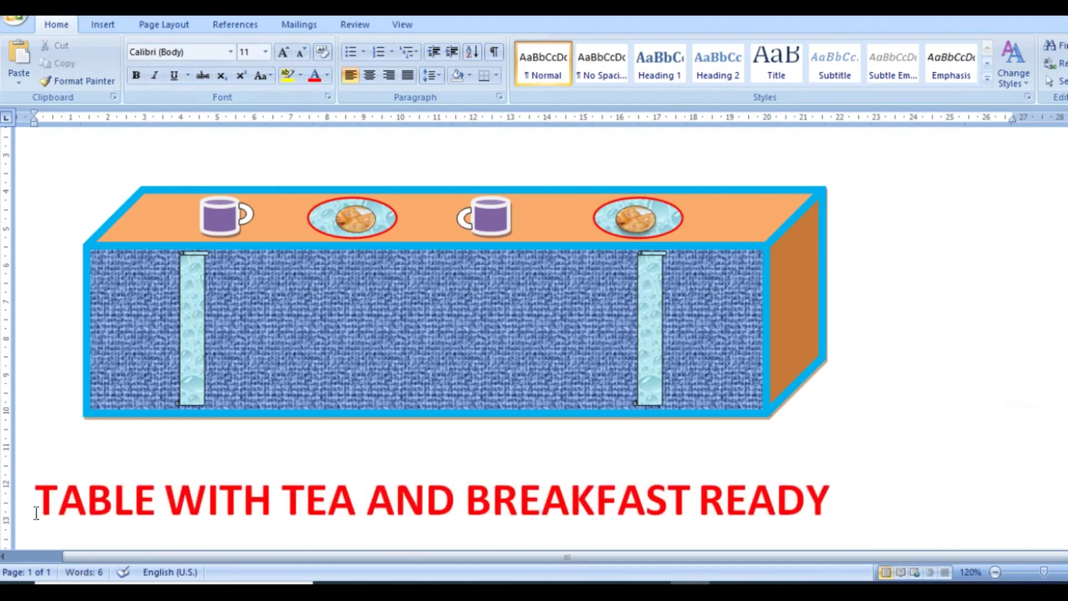
{"action": "left_click_drag", "start_coordinate": [37, 512], "coordinate": [833, 486]}
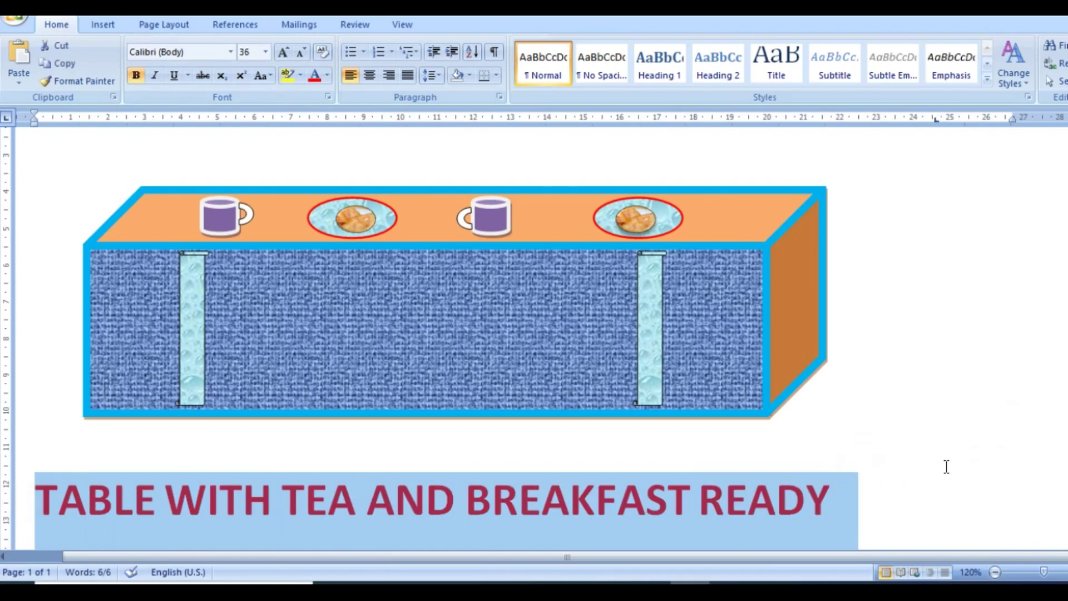
{"action": "left_click", "coordinate": [947, 466]}
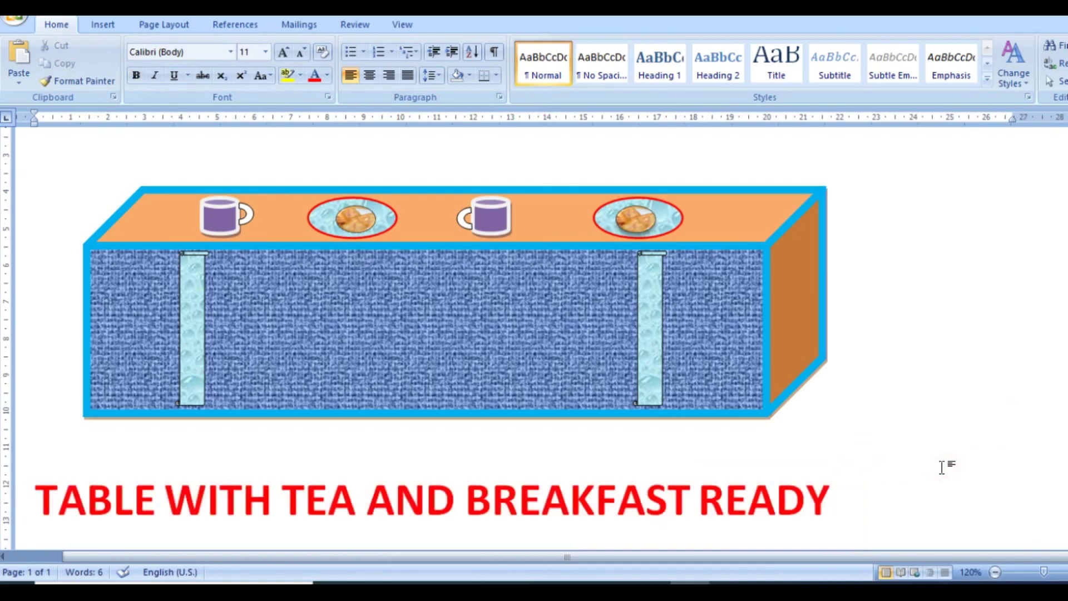